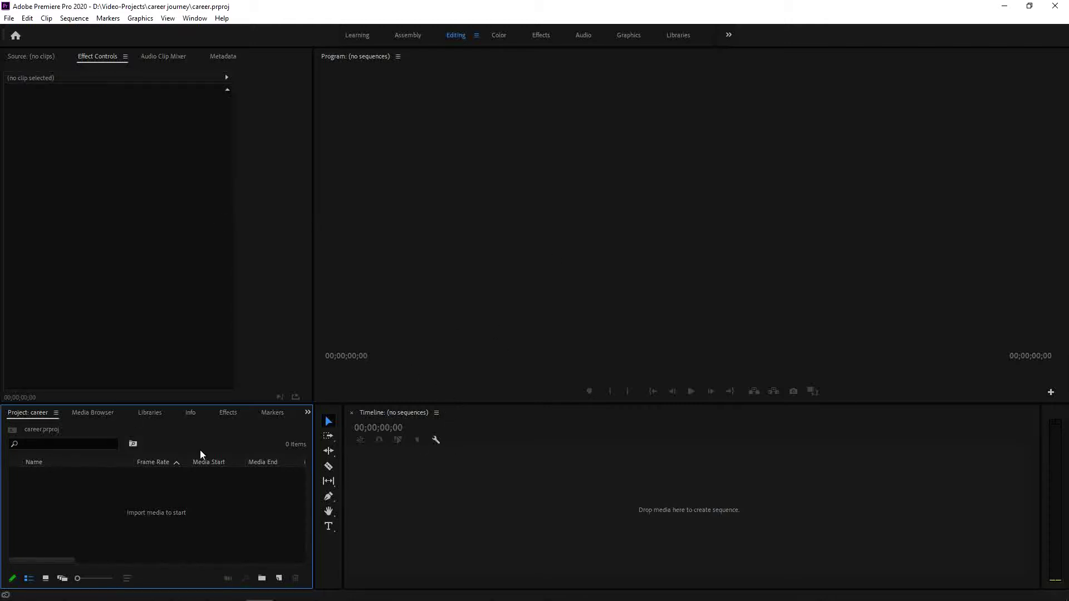
Step: Import background-text.psd with merged layers, outro.mp4 and both skype clips, leaving out career.prproj
{"action": "double_click", "coordinate": [68, 494]}
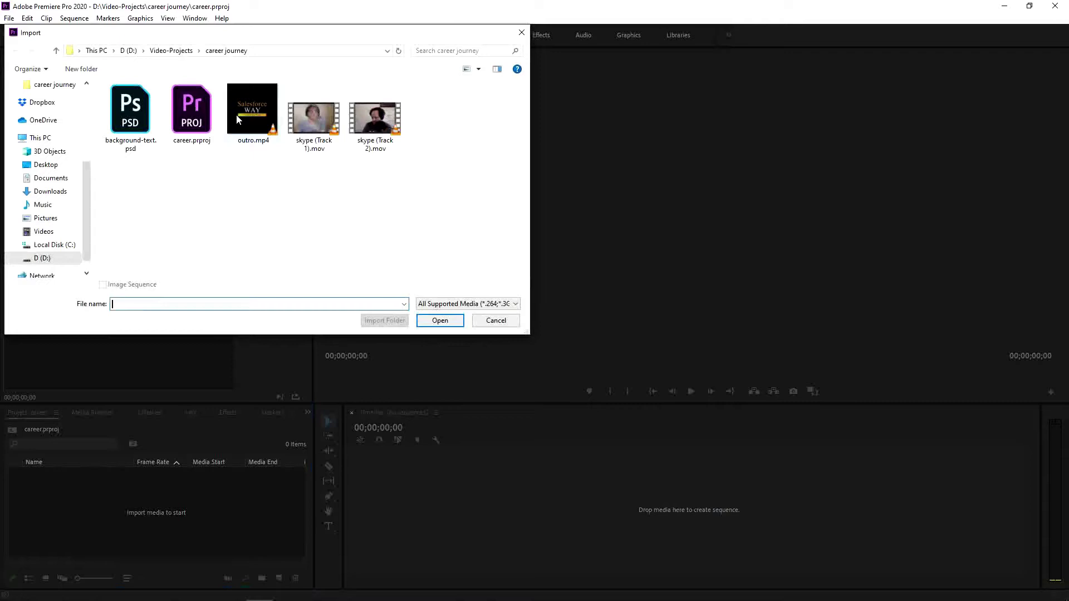
{"action": "left_click_drag", "start_coordinate": [275, 35], "coordinate": [508, 101]}
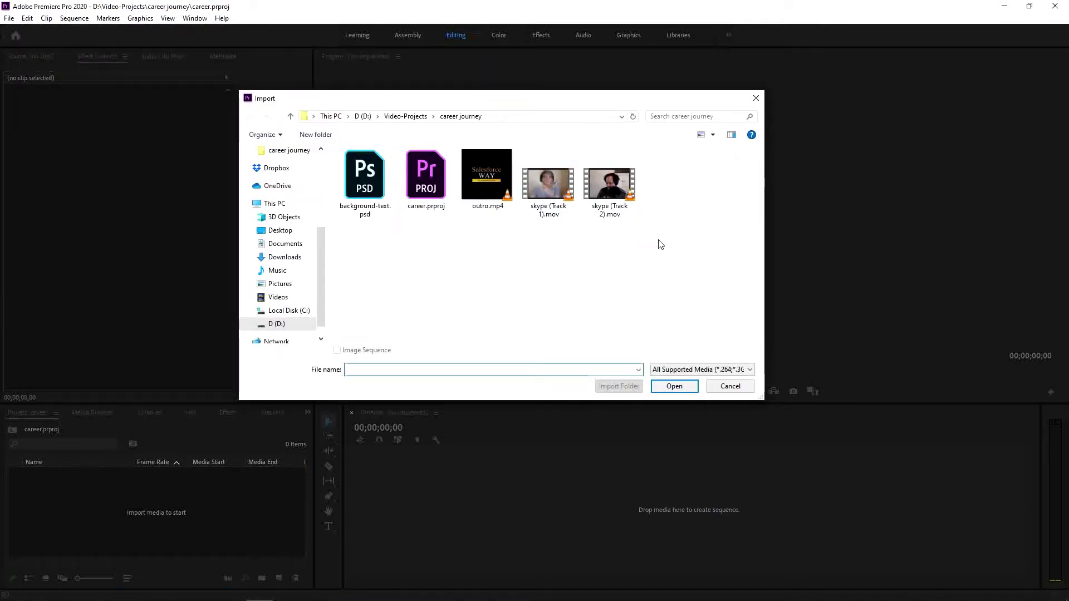
{"action": "left_click_drag", "start_coordinate": [661, 245], "coordinate": [337, 167]}
{"action": "left_click", "coordinate": [446, 193], "text": "ctrl"}
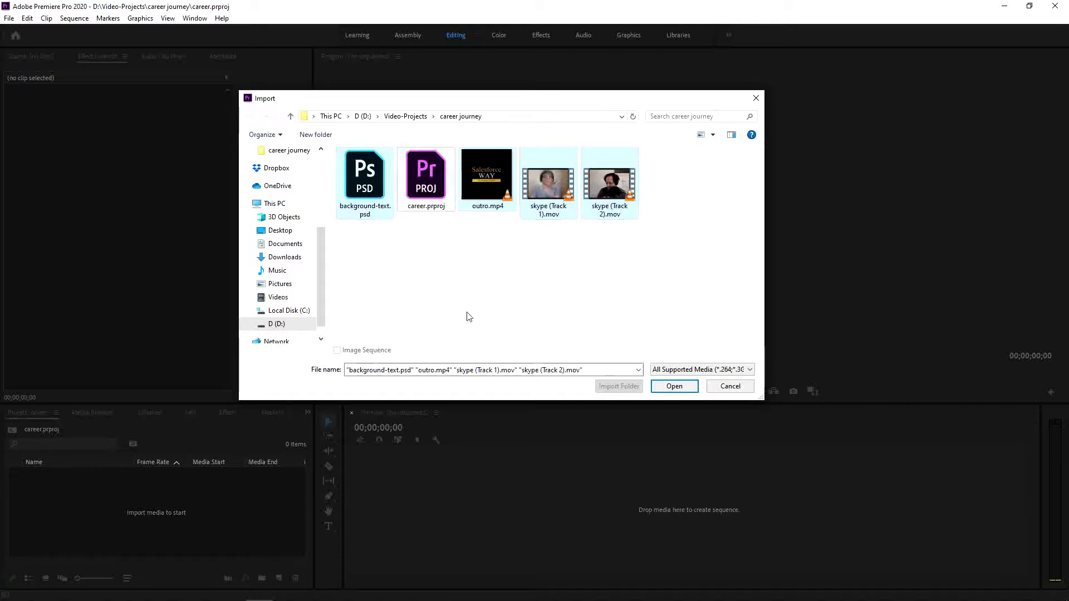
{"action": "left_click", "coordinate": [673, 388]}
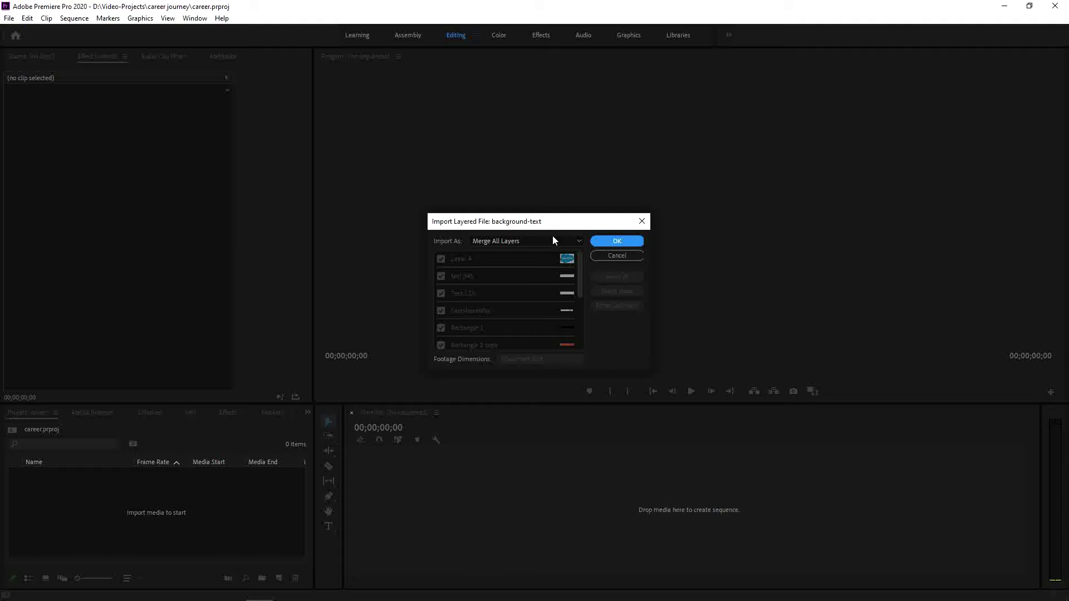
{"action": "left_click", "coordinate": [630, 238]}
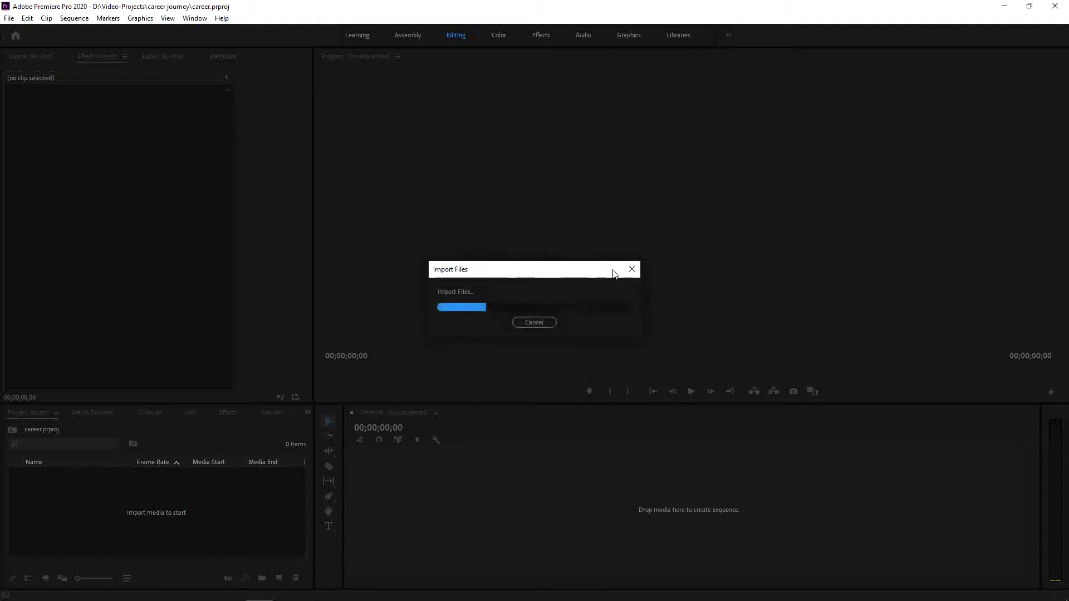
{"action": "left_click", "coordinate": [190, 543]}
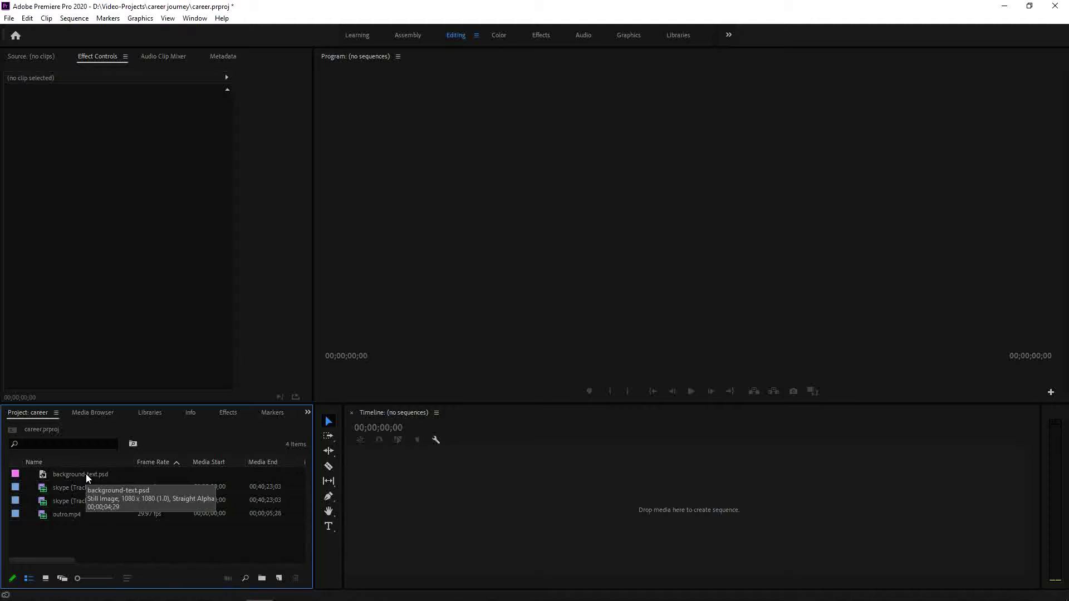
Step: Create a sequence from background-text.psd, stretch the graphic to about 1:41 and move it to V3
{"action": "left_click_drag", "start_coordinate": [86, 473], "coordinate": [456, 507]}
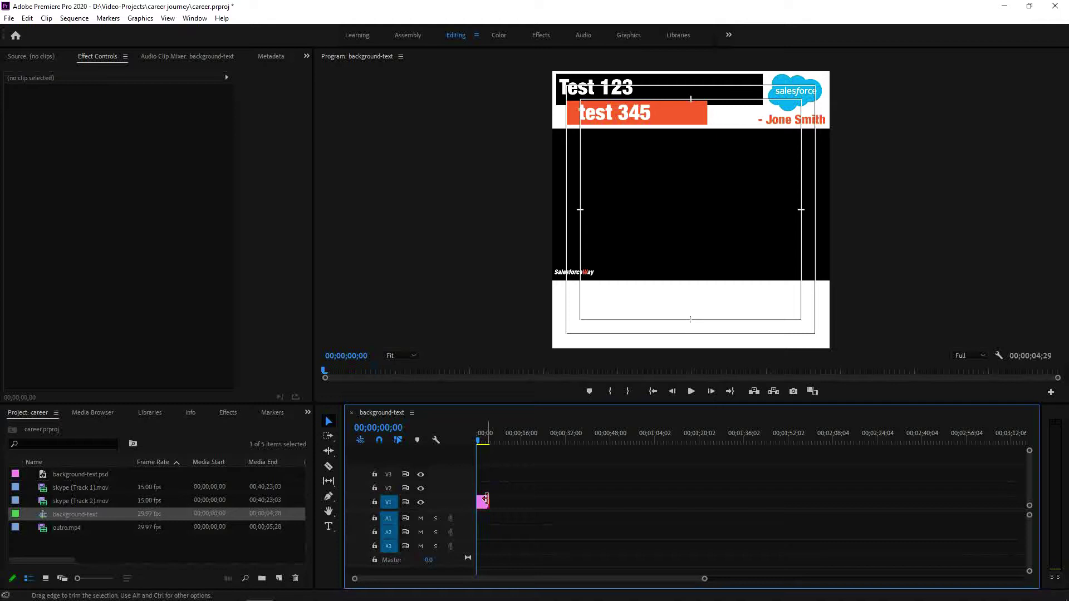
{"action": "left_click_drag", "start_coordinate": [485, 500], "coordinate": [757, 501]}
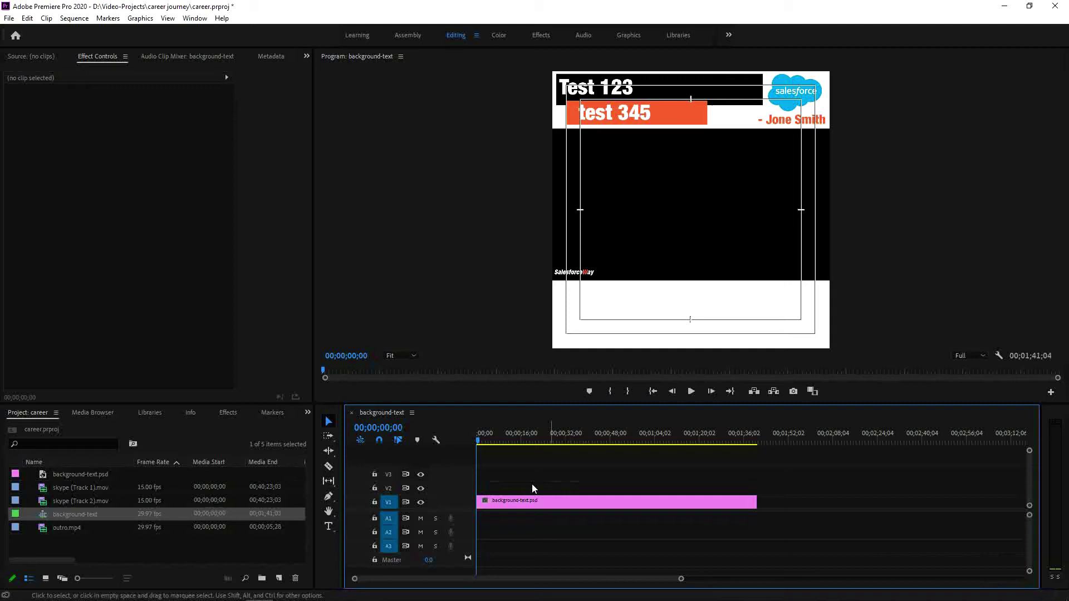
{"action": "left_click_drag", "start_coordinate": [564, 503], "coordinate": [553, 477]}
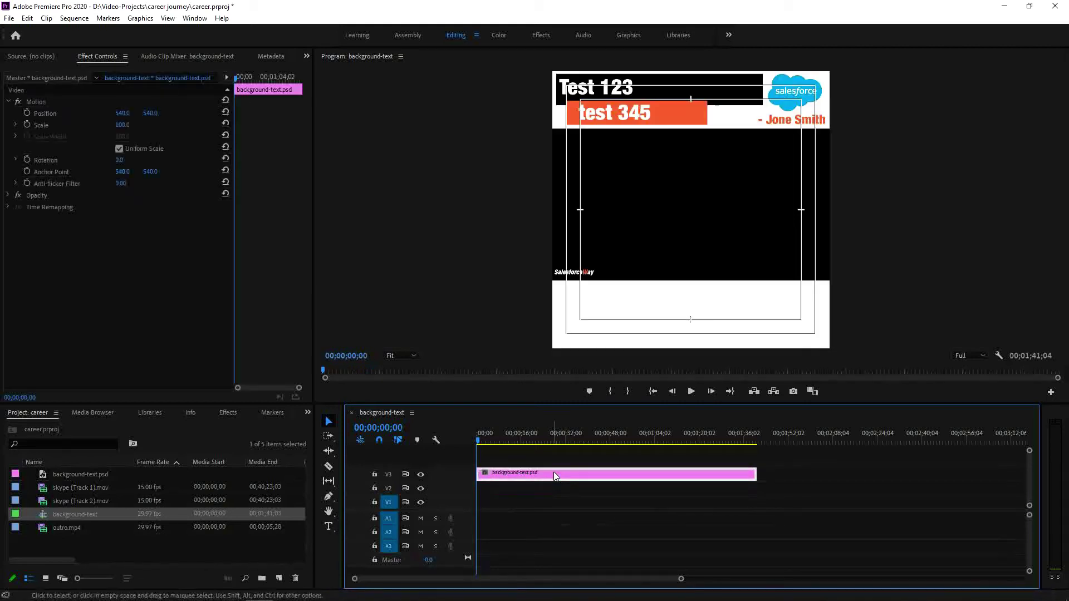
Step: Check that Sequence Settings show a 1080×1080 frame, then close without changes
{"action": "left_click", "coordinate": [74, 17]}
{"action": "left_click", "coordinate": [93, 31]}
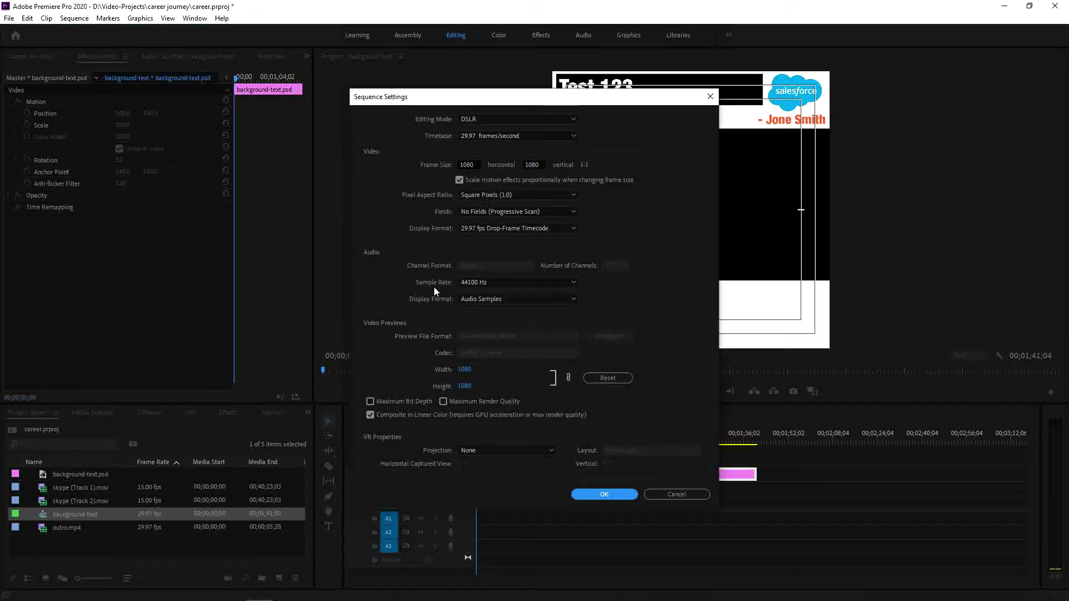
{"action": "left_click", "coordinate": [477, 164]}
{"action": "left_click", "coordinate": [540, 164]}
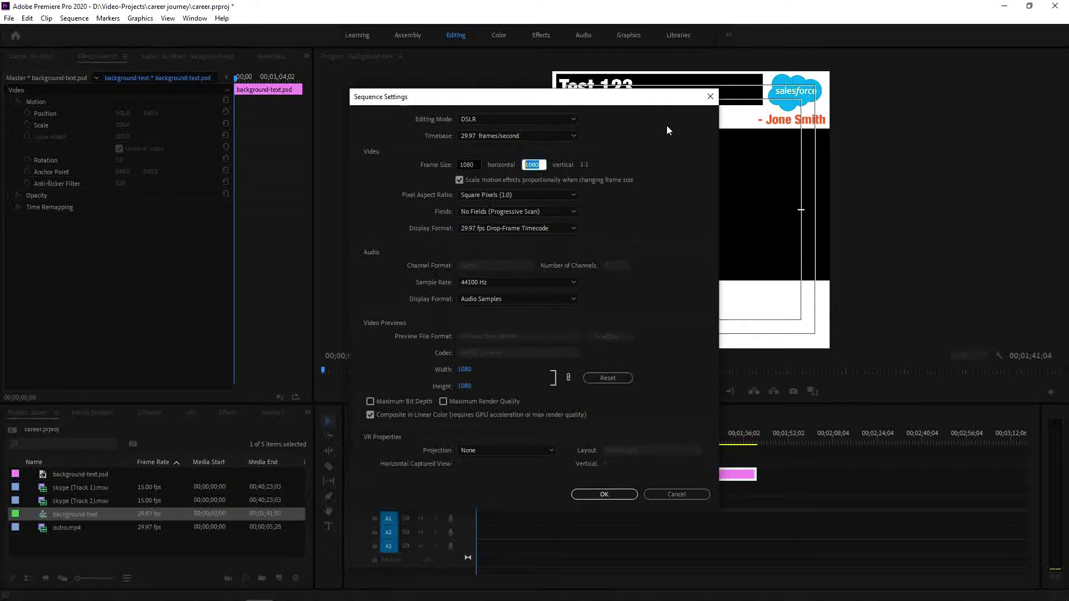
{"action": "left_click", "coordinate": [710, 98]}
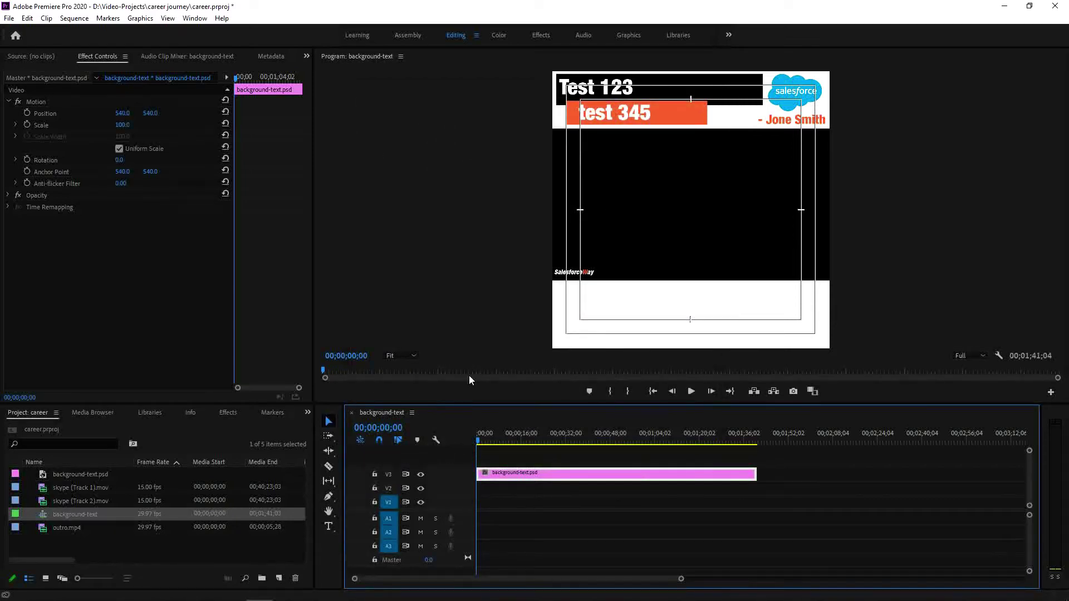
Step: Place skype Track 1 on V1 and Track 2 on V2, and lengthen the graphic to match
{"action": "left_click_drag", "start_coordinate": [70, 489], "coordinate": [474, 508]}
{"action": "left_click_drag", "start_coordinate": [61, 501], "coordinate": [484, 495]}
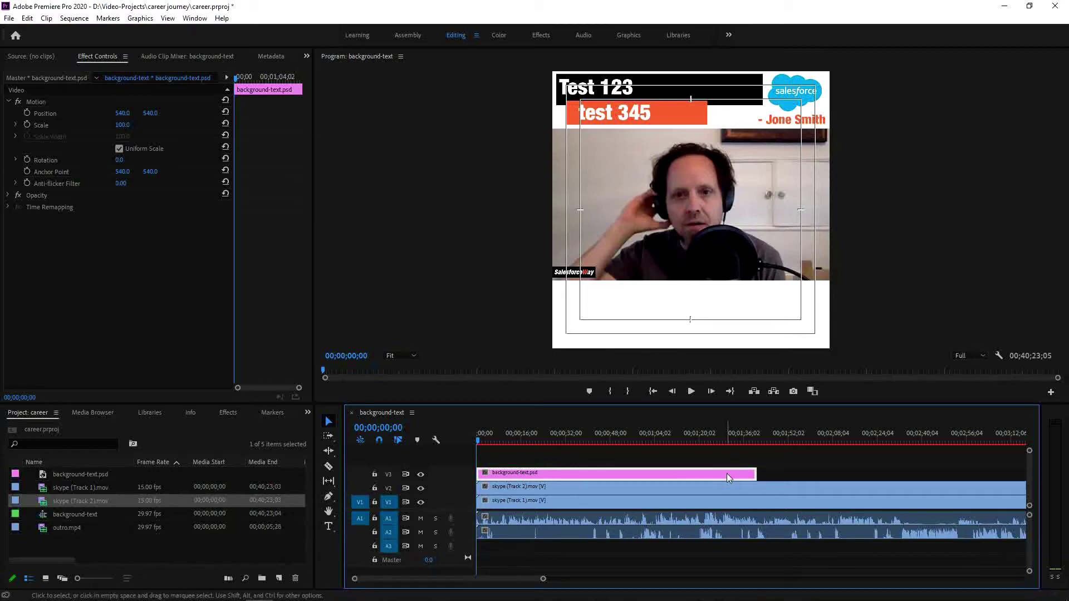
{"action": "key", "text": "backslash"}
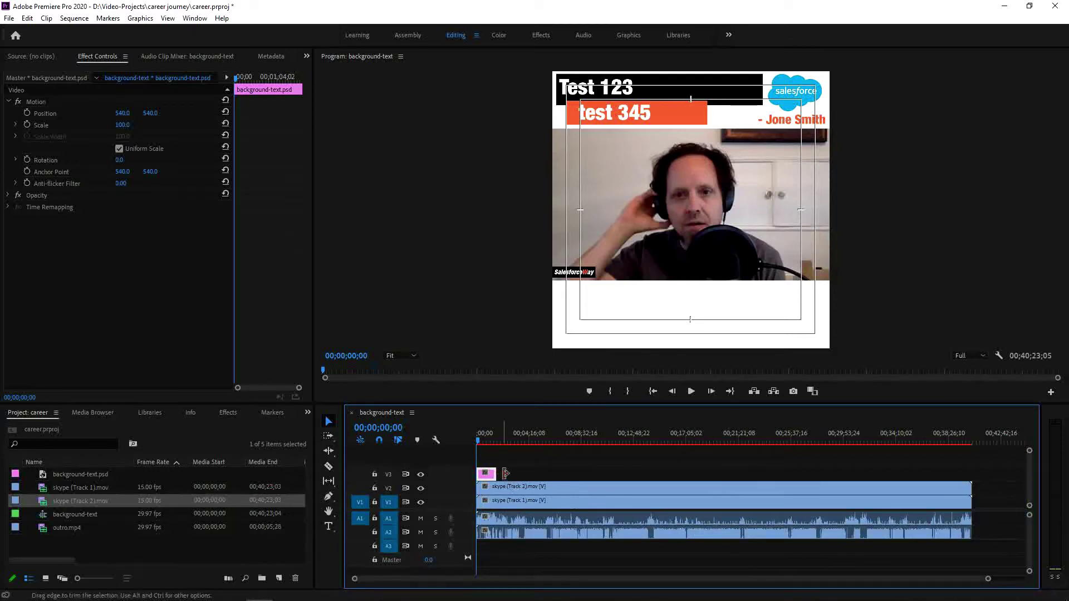
{"action": "left_click_drag", "start_coordinate": [506, 474], "coordinate": [971, 474]}
Step: Apply the left preset to the Track 1 clip and the right preset to Track 2
{"action": "left_click", "coordinate": [229, 413]}
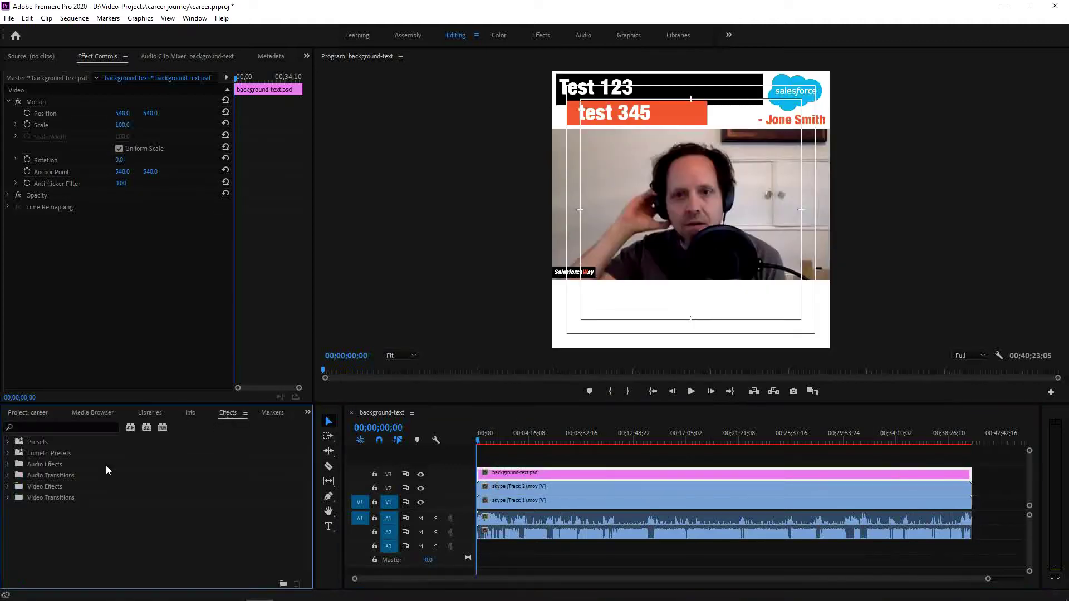
{"action": "left_click", "coordinate": [9, 443]}
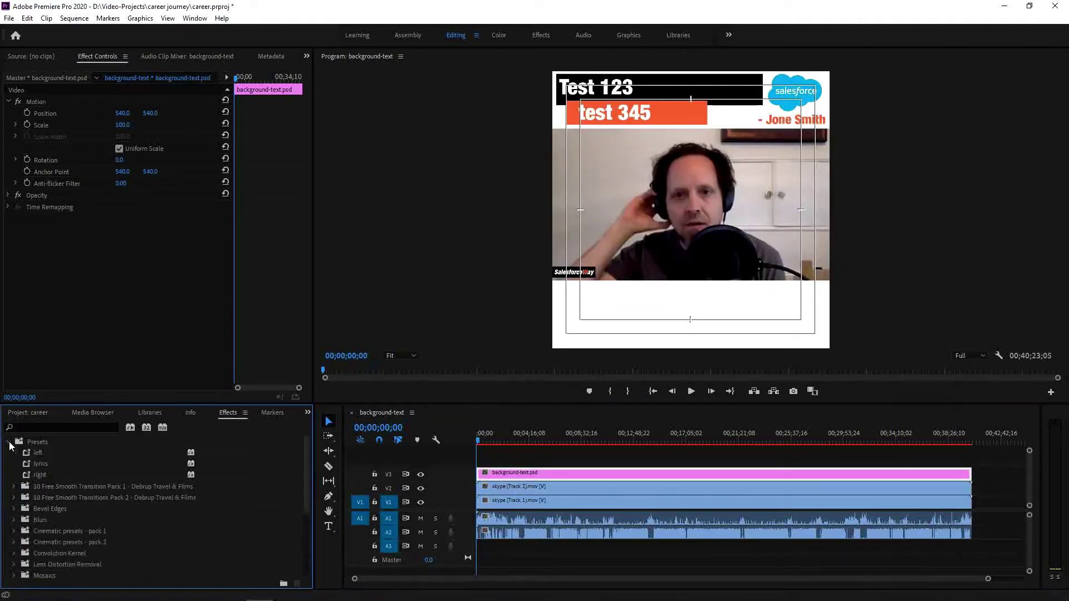
{"action": "left_click", "coordinate": [36, 454]}
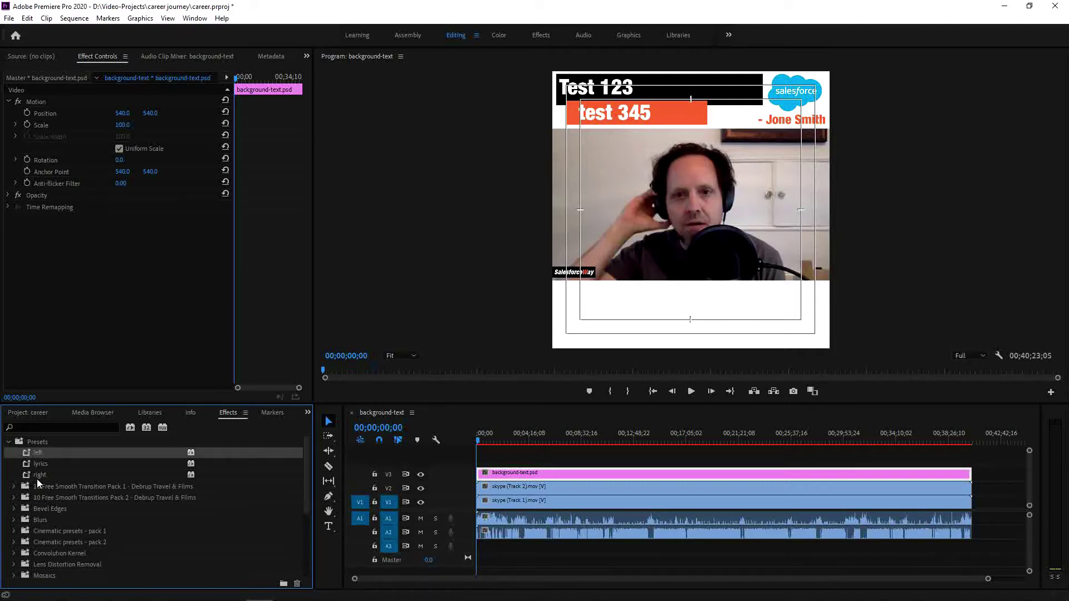
{"action": "left_click", "coordinate": [36, 479]}
{"action": "left_click_drag", "start_coordinate": [35, 456], "coordinate": [509, 504]}
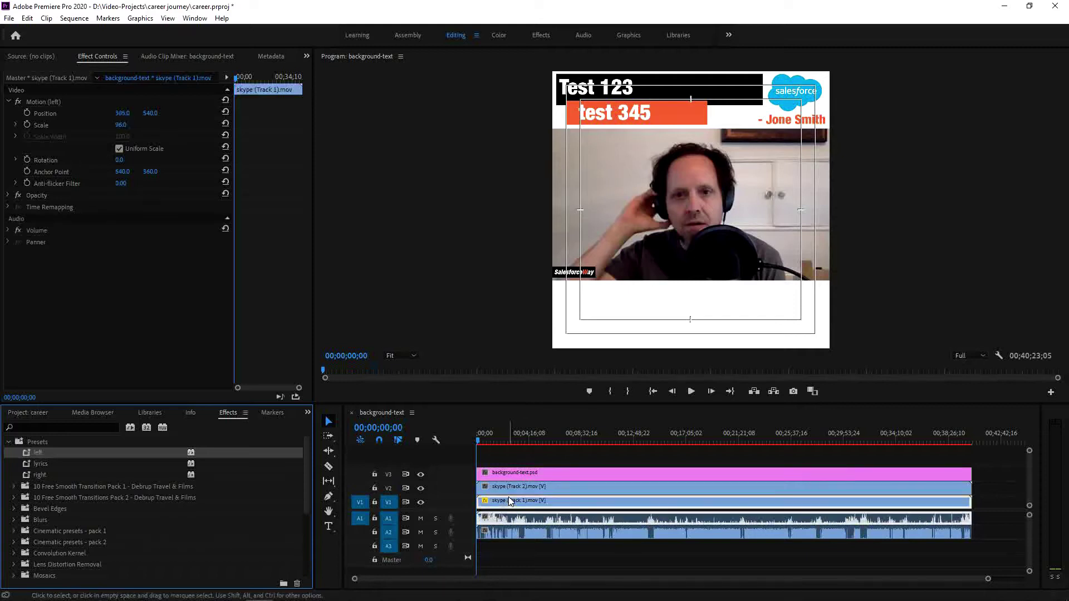
{"action": "left_click_drag", "start_coordinate": [37, 477], "coordinate": [509, 488]}
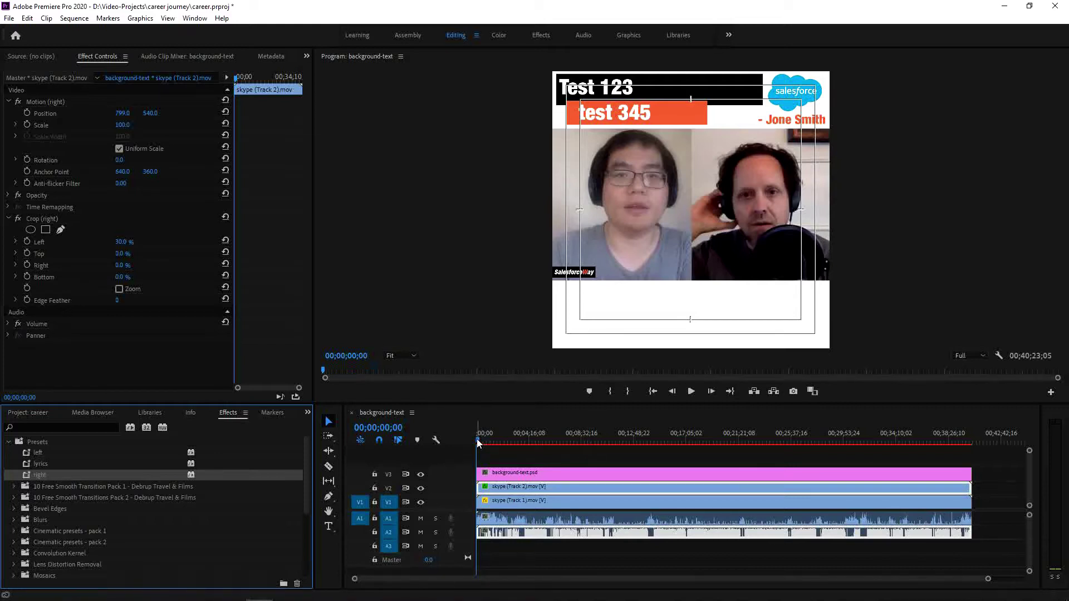
Step: Cut all tracks at 00;11;30;23 and ripple-delete everything before so the excerpt starts at zero
{"action": "left_click_drag", "start_coordinate": [476, 439], "coordinate": [618, 436]}
{"action": "key", "text": "c"}
{"action": "left_click", "coordinate": [619, 473]}
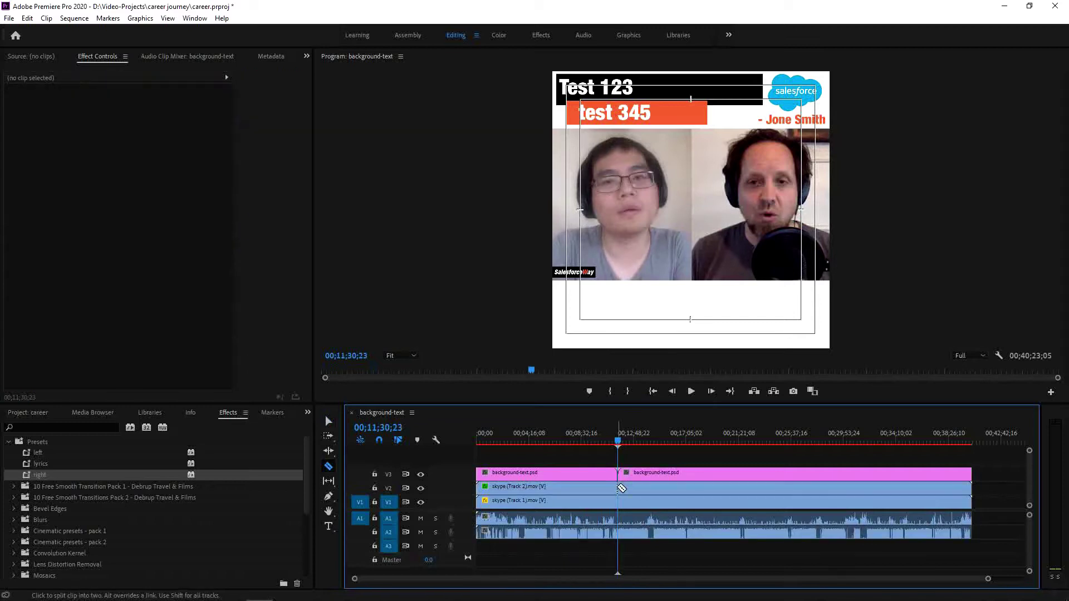
{"action": "left_click", "coordinate": [619, 487]}
{"action": "left_click", "coordinate": [619, 501]}
{"action": "key", "text": "v"}
{"action": "left_click_drag", "start_coordinate": [544, 460], "coordinate": [559, 541]}
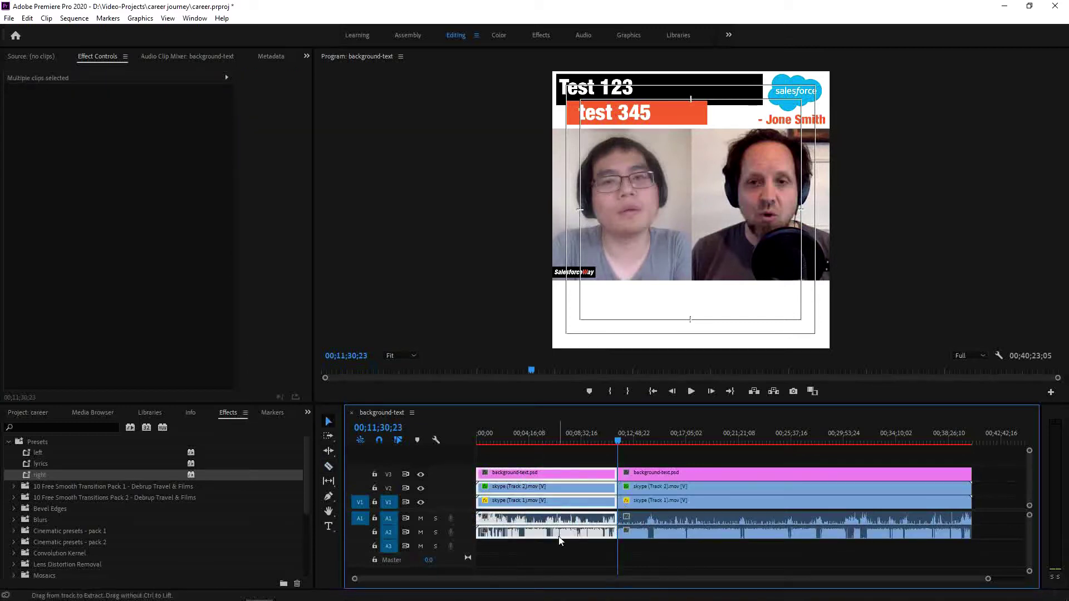
{"action": "key", "text": "shift+Delete"}
{"action": "key", "text": "Home"}
Step: Cut all tracks at 00;01;08;00 and delete everything after that point
{"action": "left_click_drag", "start_coordinate": [478, 444], "coordinate": [492, 444]}
{"action": "key", "text": "c"}
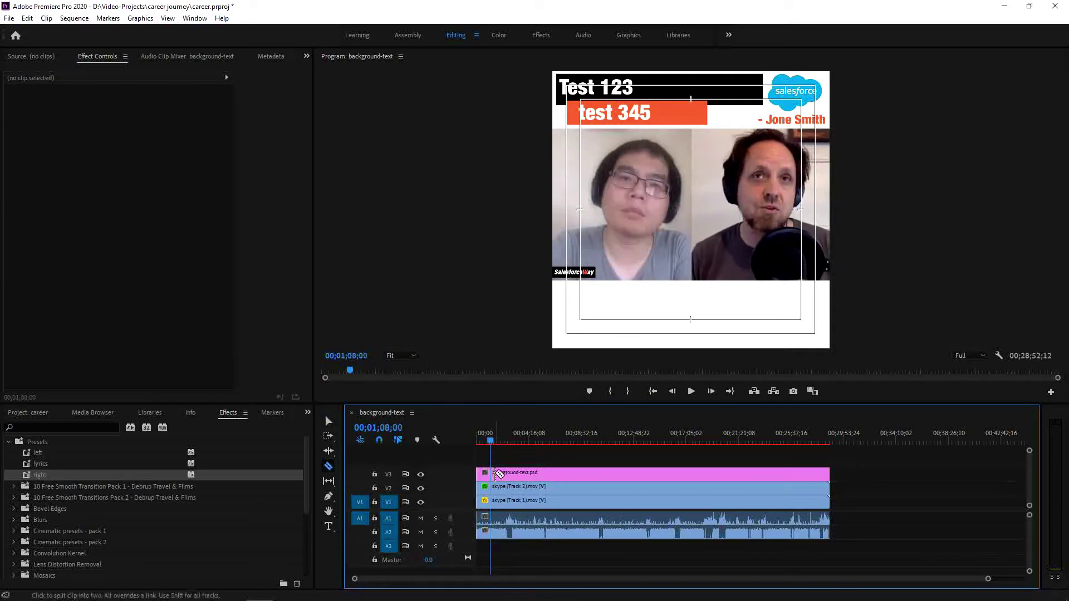
{"action": "left_click", "coordinate": [492, 474]}
{"action": "left_click", "coordinate": [492, 488]}
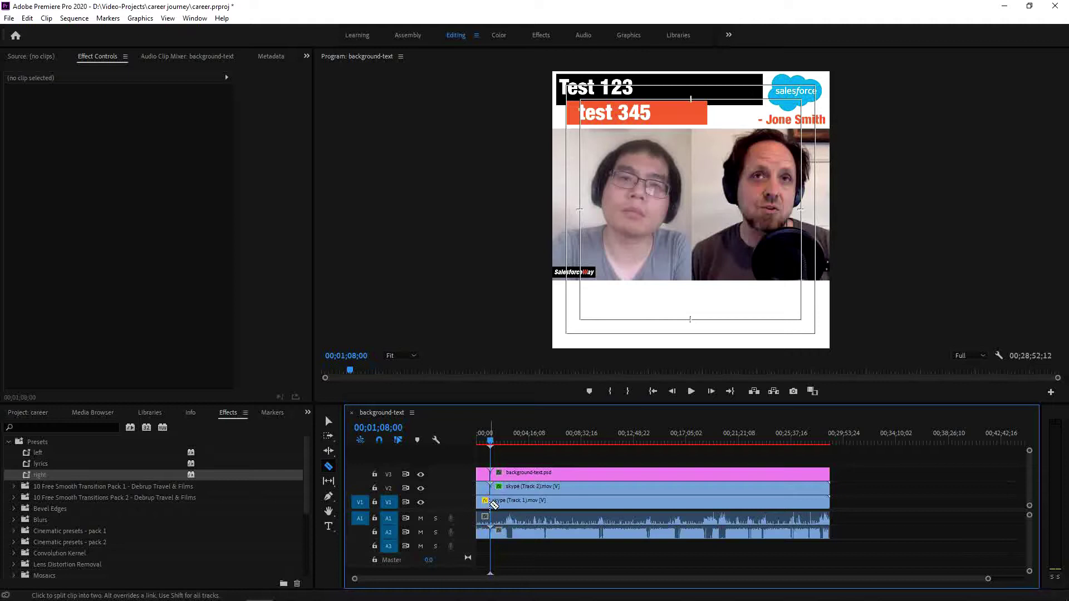
{"action": "left_click", "coordinate": [492, 501]}
{"action": "key", "text": "v"}
{"action": "left_click_drag", "start_coordinate": [523, 460], "coordinate": [550, 508]}
{"action": "key", "text": "Delete"}
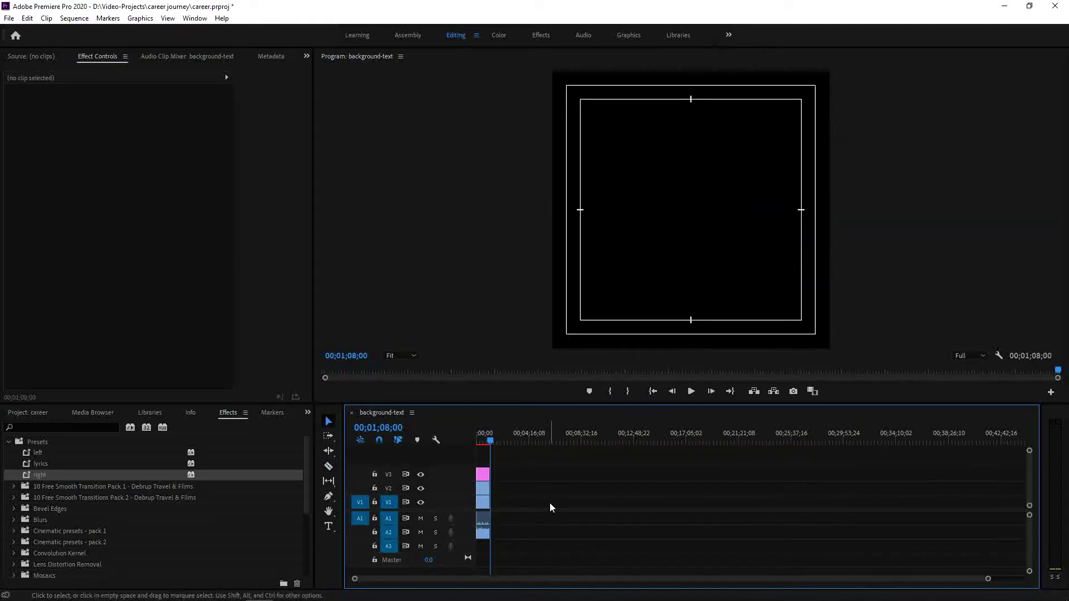
Step: Fit the sequence in view and preview playback from about 27 seconds
{"action": "key", "text": "backslash"}
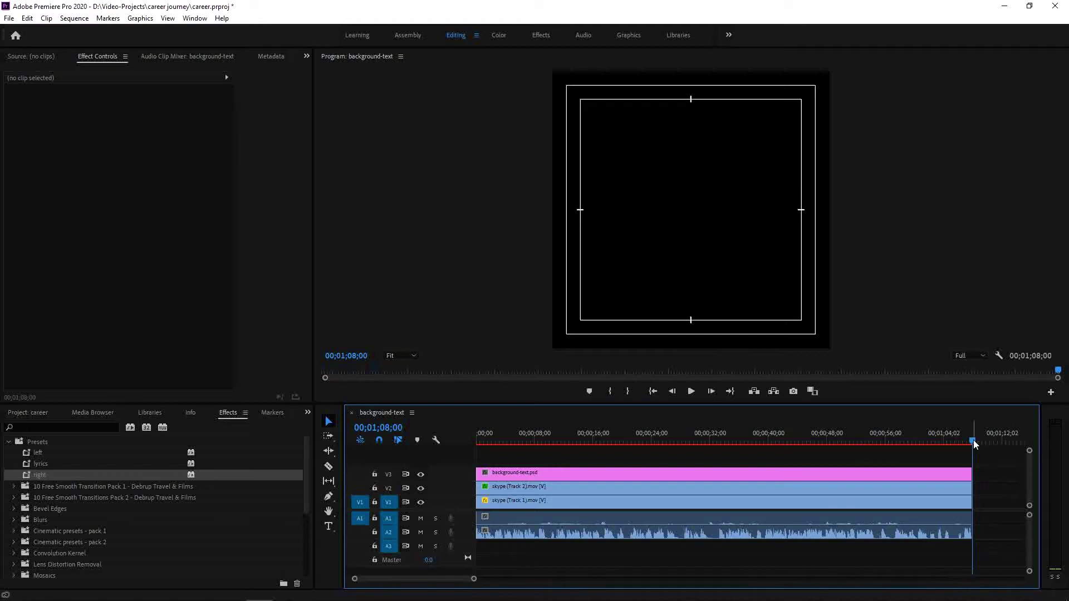
{"action": "left_click", "coordinate": [674, 441]}
{"action": "key", "text": "space"}
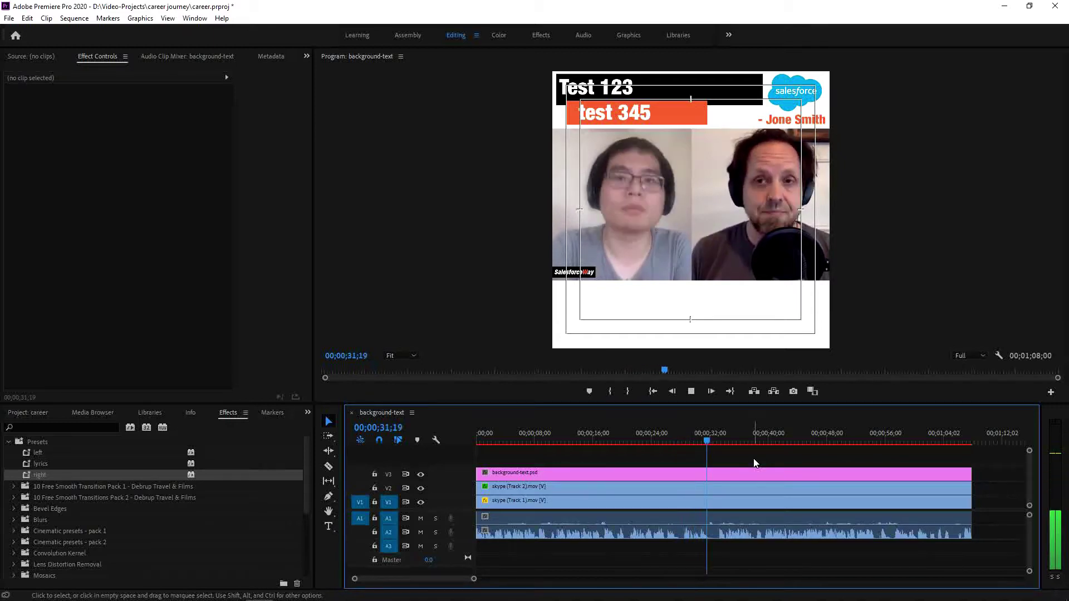
{"action": "key", "text": "space"}
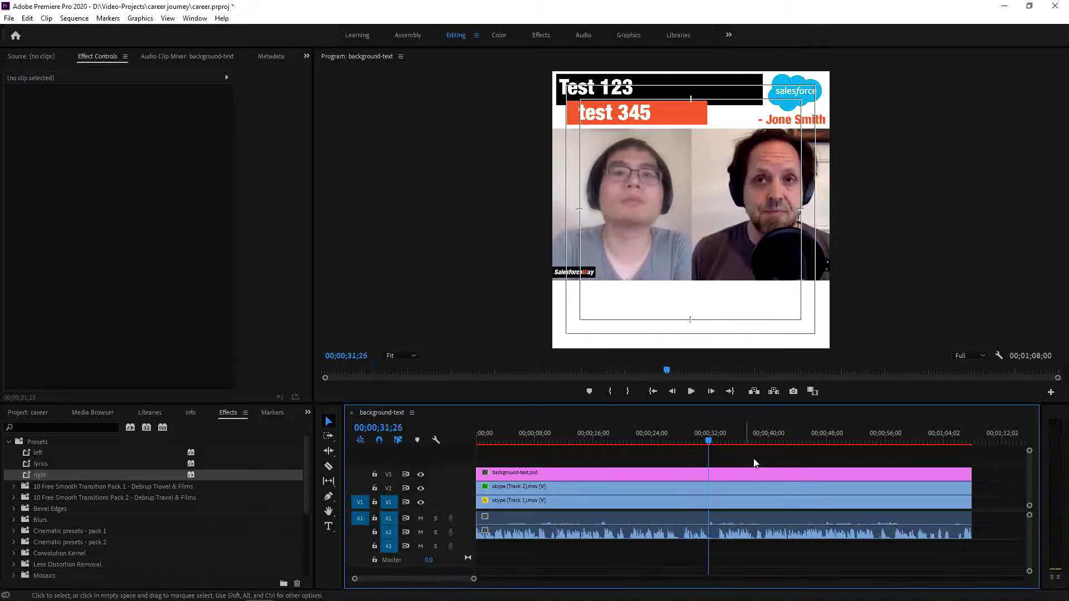
Step: Add outro.mp4 after the interview excerpt and preview the interview's ending
{"action": "left_click", "coordinate": [28, 412]}
{"action": "left_click_drag", "start_coordinate": [71, 528], "coordinate": [1007, 509]}
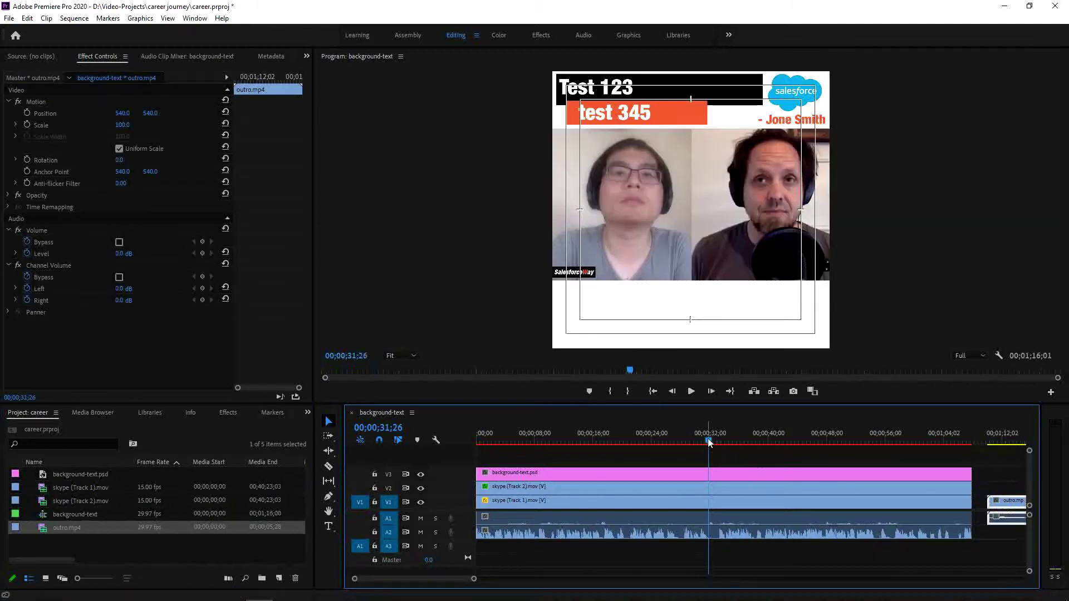
{"action": "left_click_drag", "start_coordinate": [710, 442], "coordinate": [951, 443]}
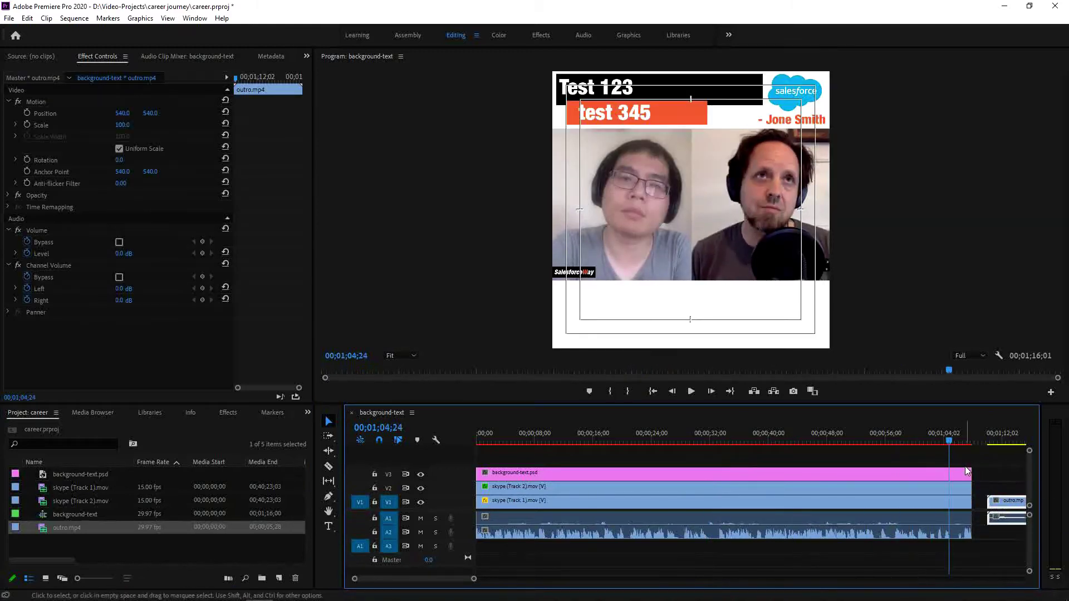
{"action": "left_click", "coordinate": [970, 474]}
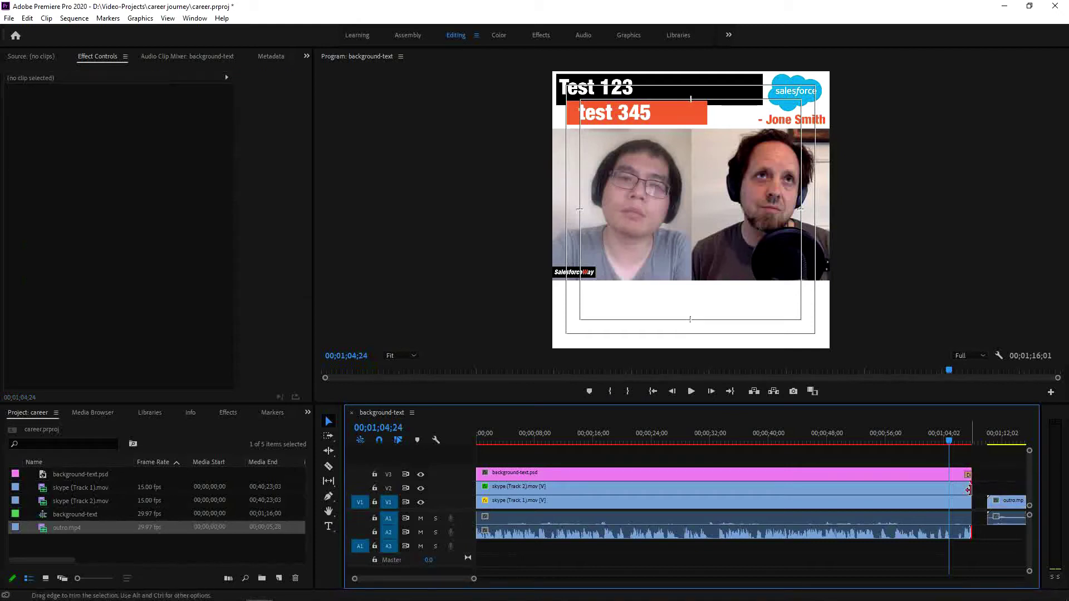
{"action": "left_click", "coordinate": [967, 503]}
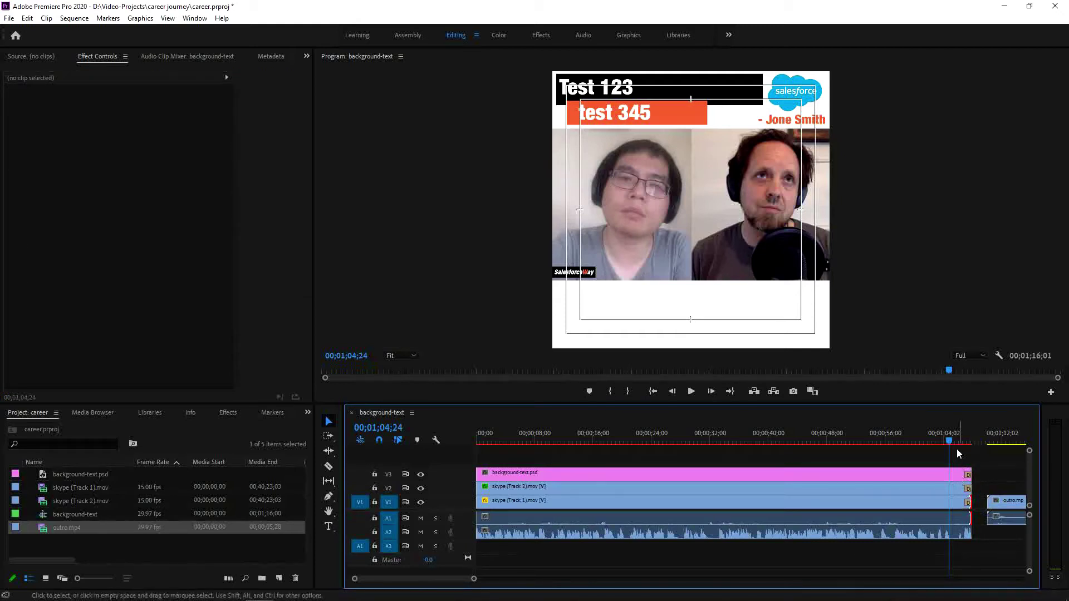
{"action": "left_click_drag", "start_coordinate": [950, 442], "coordinate": [963, 449]}
{"action": "key", "text": "space"}
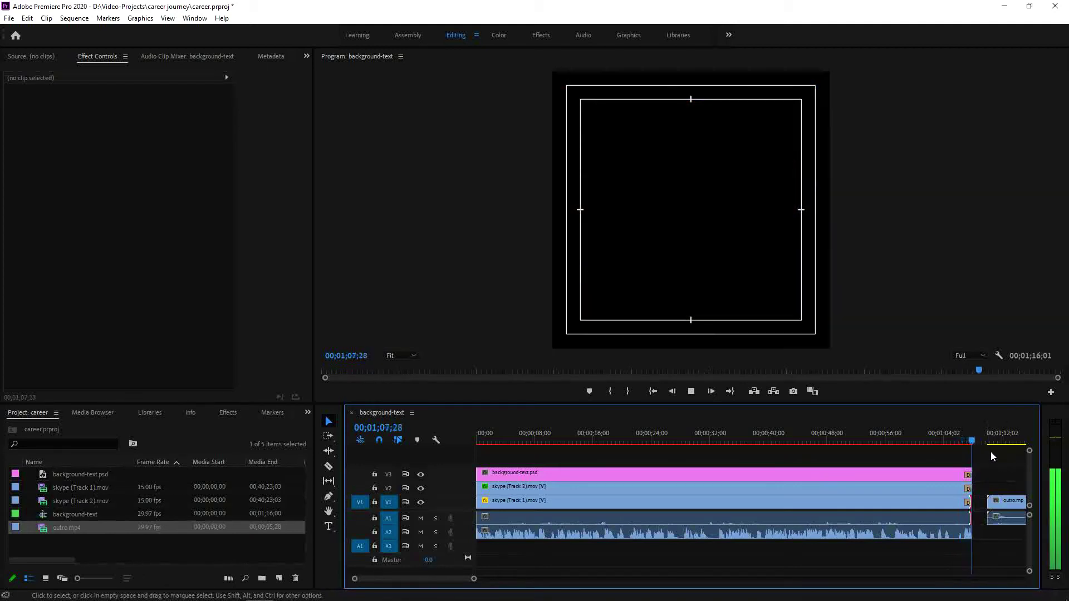
{"action": "key", "text": "space"}
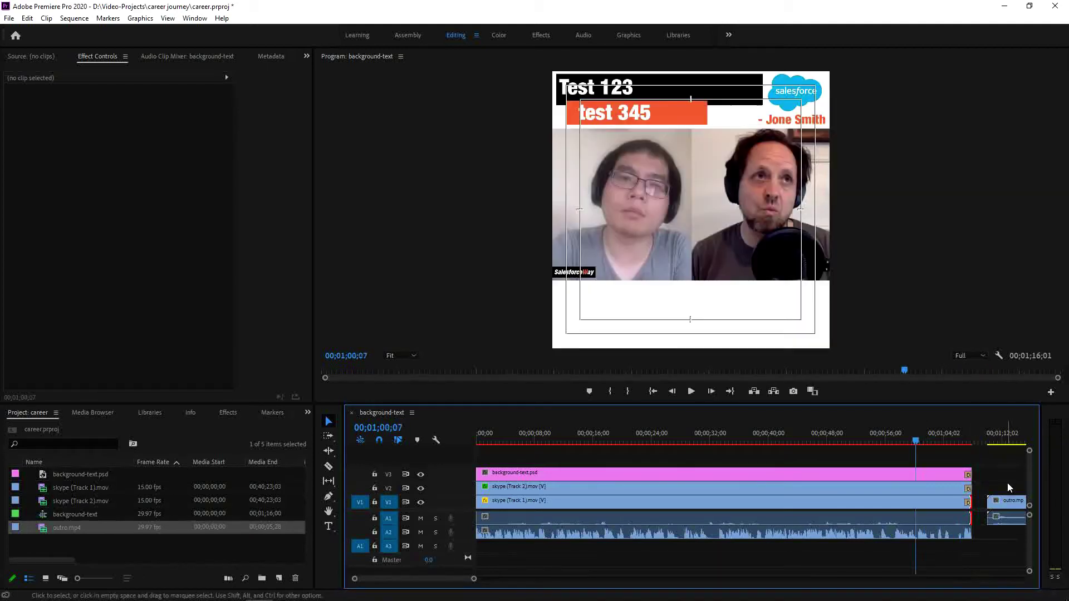
Step: Snap outro.mp4 against the end of the interview clips and play the transition into it
{"action": "left_click_drag", "start_coordinate": [1004, 505], "coordinate": [989, 503]}
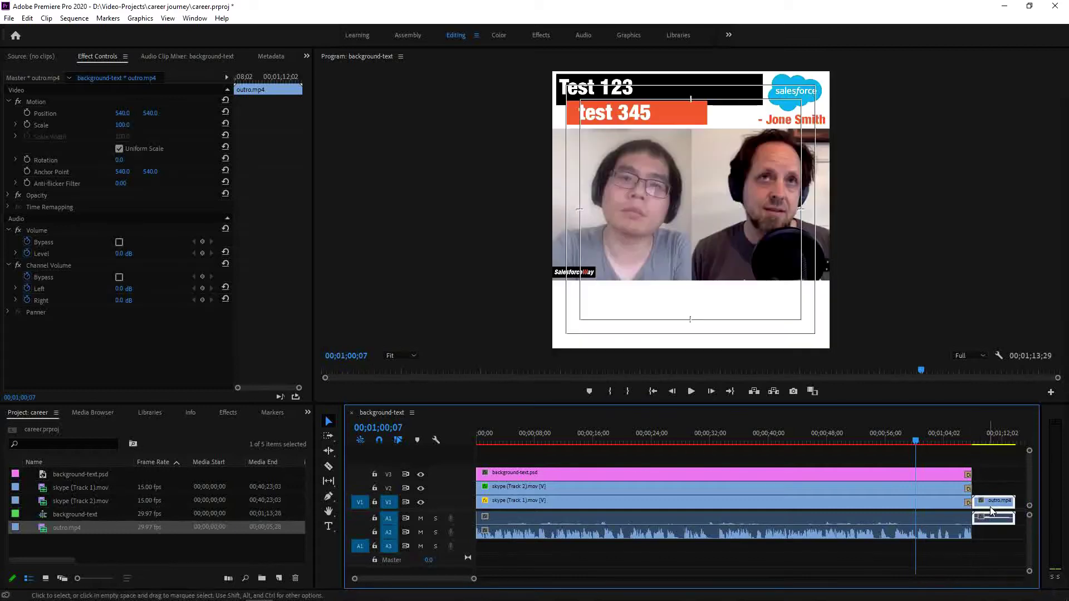
{"action": "left_click_drag", "start_coordinate": [916, 446], "coordinate": [940, 443]}
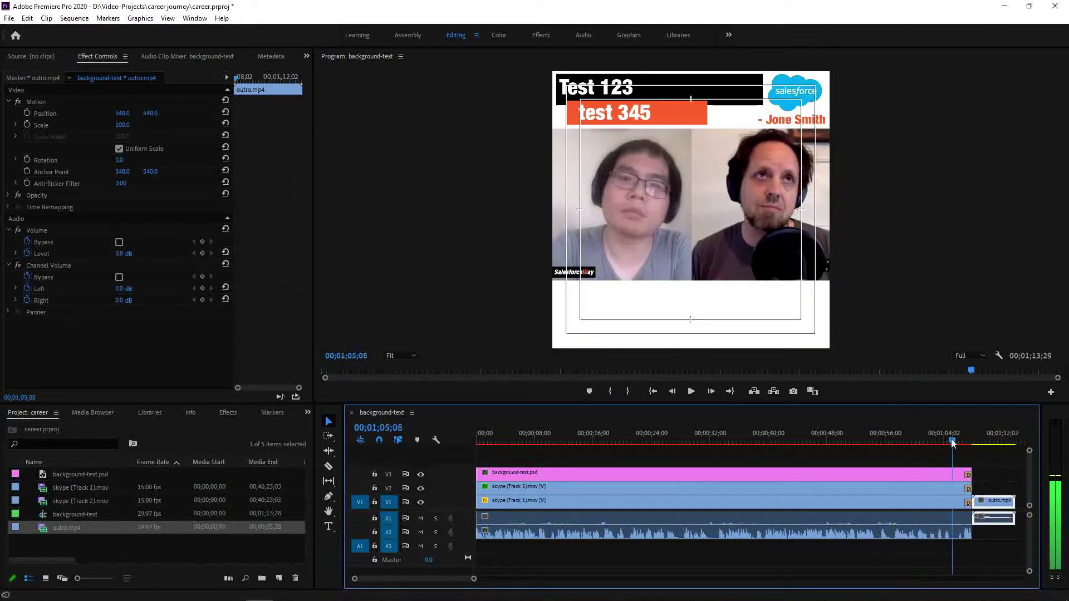
{"action": "key", "text": "space"}
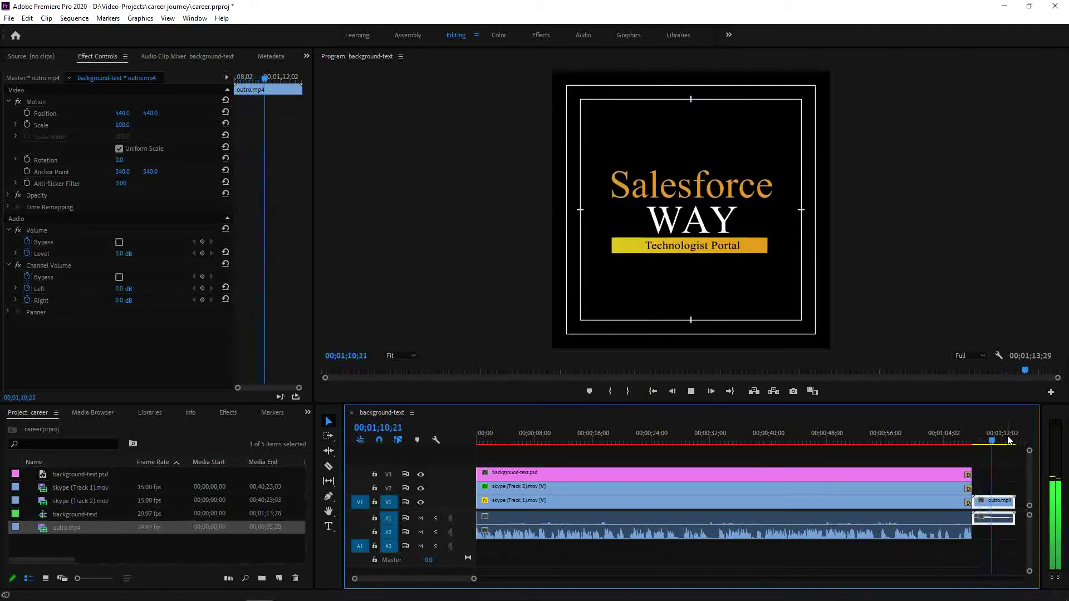
{"action": "key", "text": "space"}
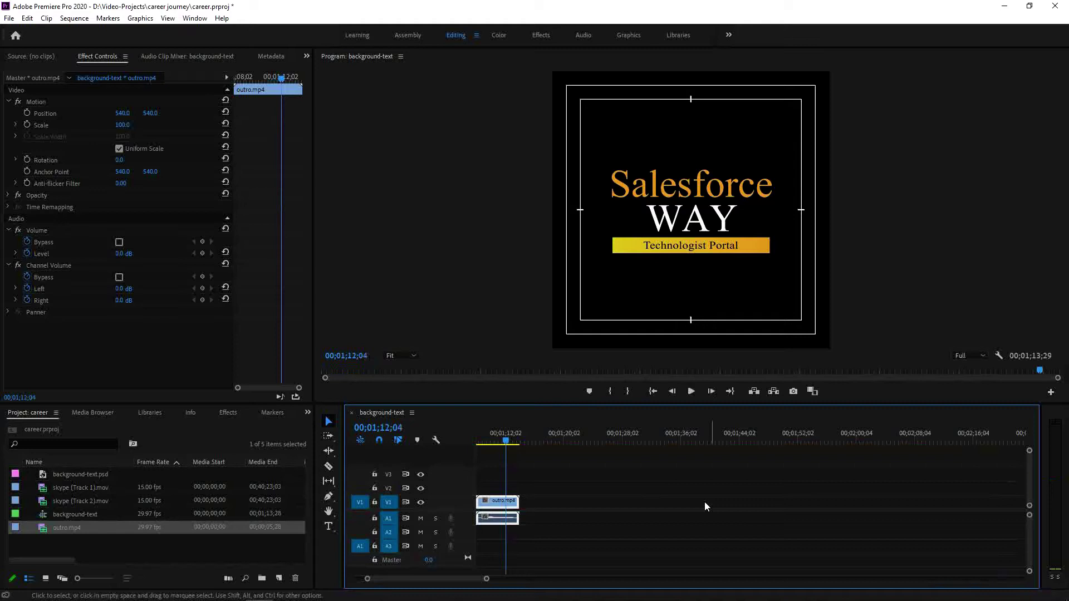
{"action": "key", "text": "backslash"}
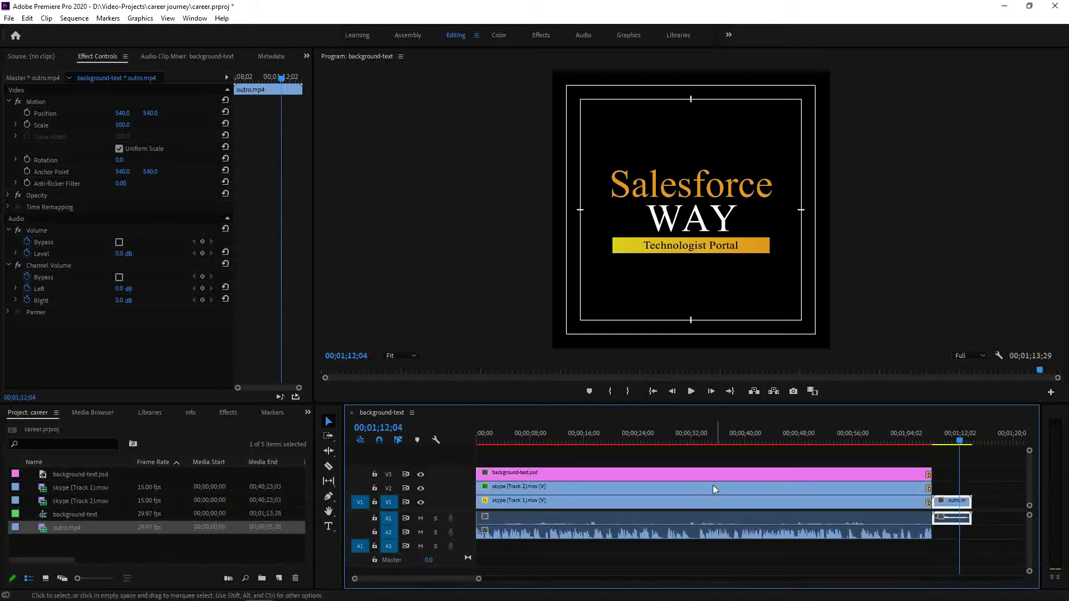
Step: At 00;00;42;11, select the background-text.psd clip on V3 and open it in Photoshop
{"action": "left_click_drag", "start_coordinate": [959, 438], "coordinate": [761, 442]}
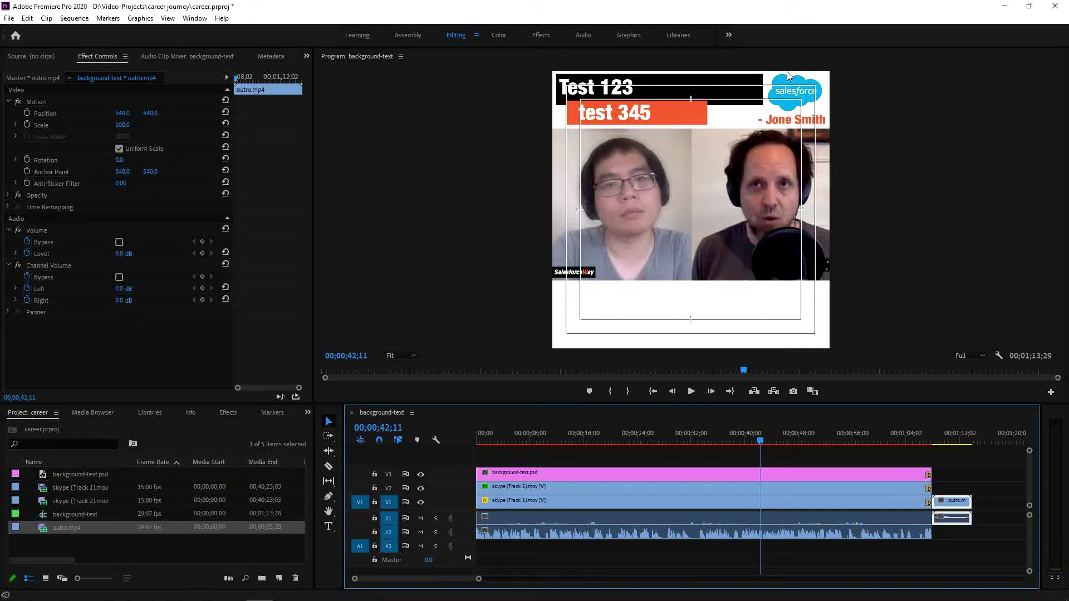
{"action": "left_click", "coordinate": [717, 472]}
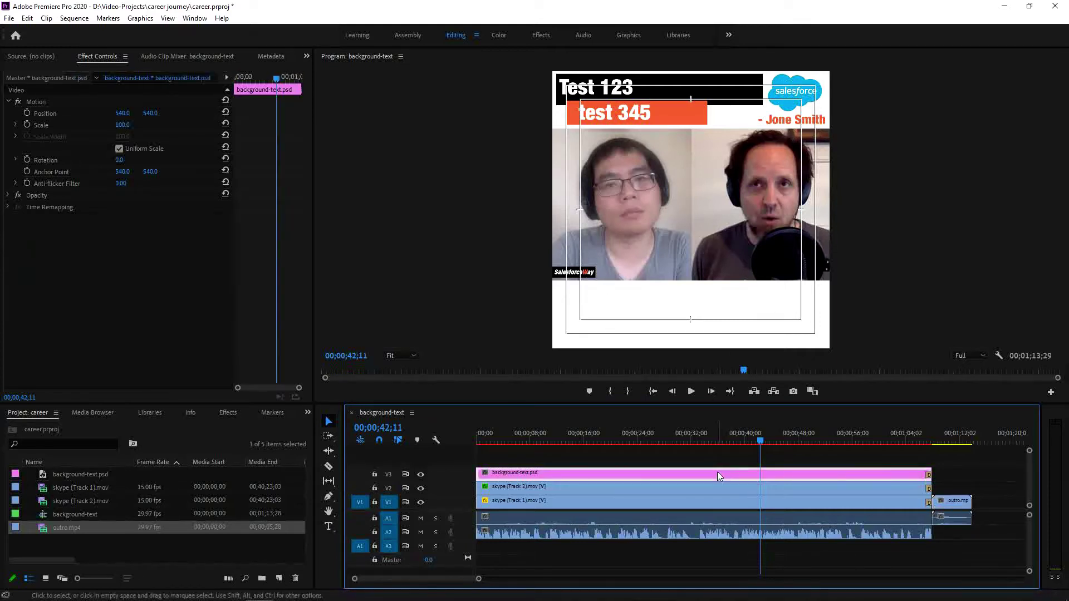
{"action": "right_click", "coordinate": [609, 479]}
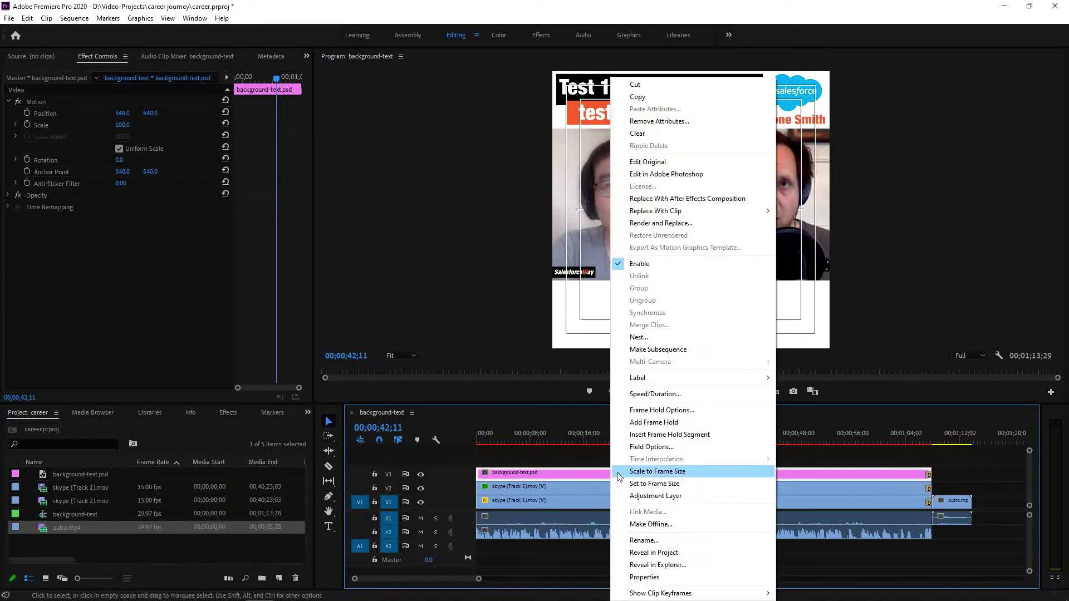
{"action": "left_click", "coordinate": [686, 173]}
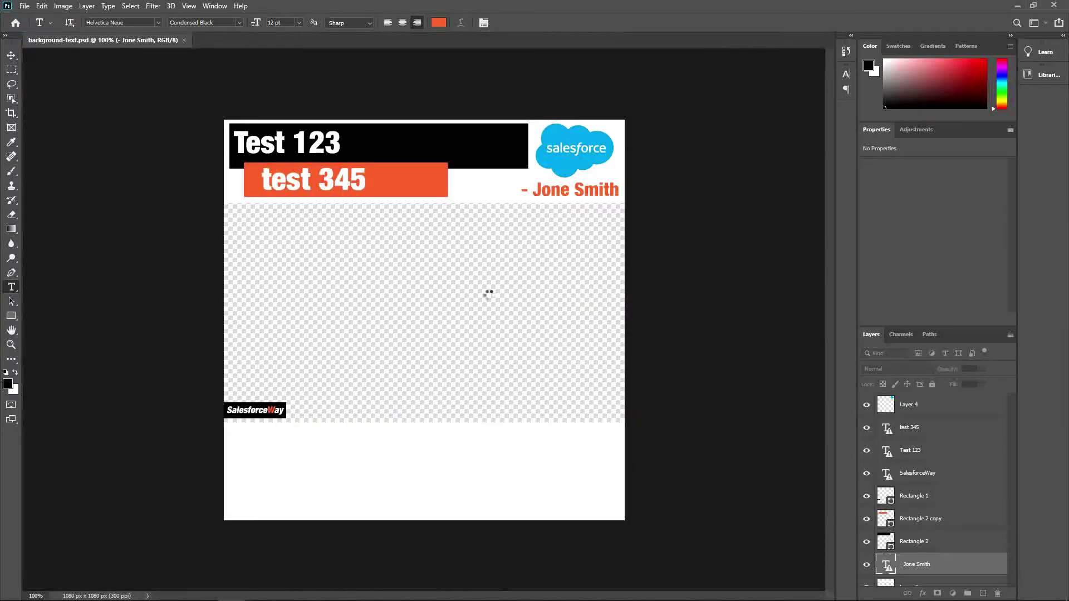
Step: Change the title lines from 'Test 123' and 'test 345' to 'This is the episode' and 'Test test'
{"action": "key", "text": "v"}
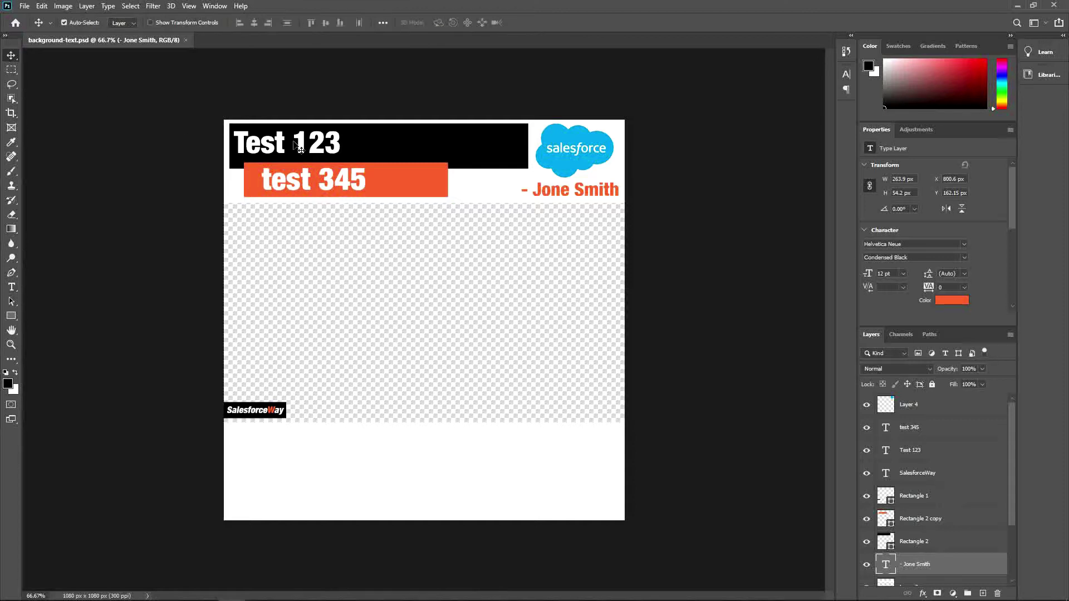
{"action": "left_click", "coordinate": [323, 146]}
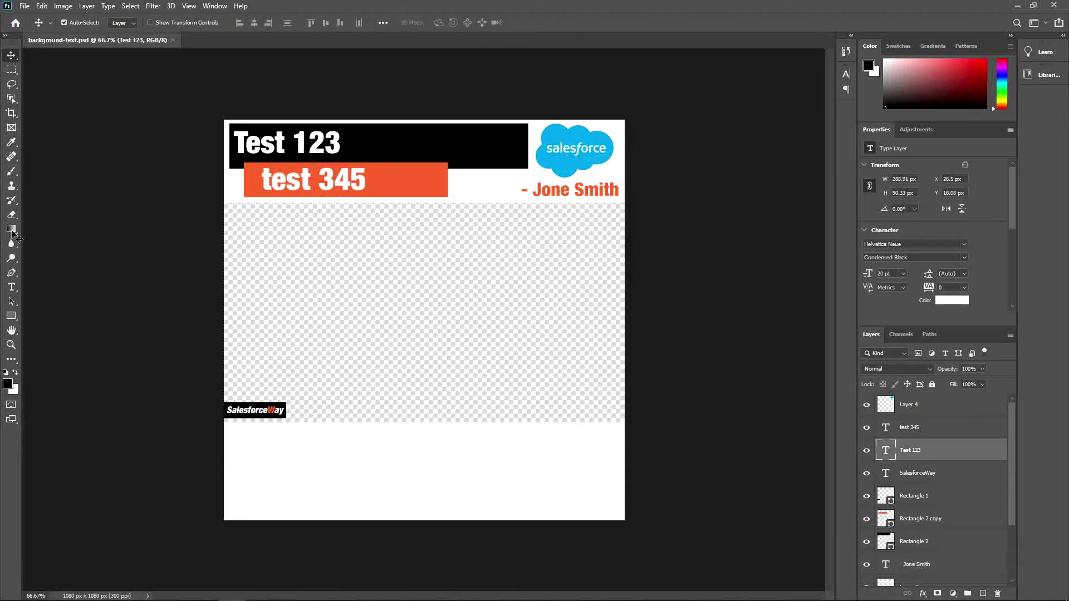
{"action": "left_click", "coordinate": [11, 287]}
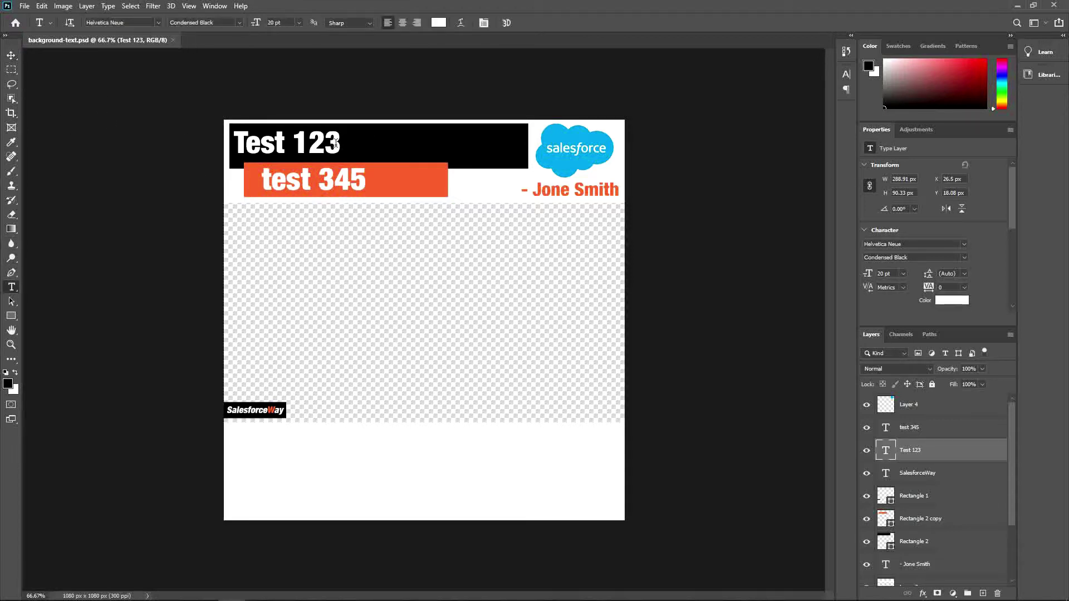
{"action": "left_click_drag", "start_coordinate": [340, 143], "coordinate": [234, 143]}
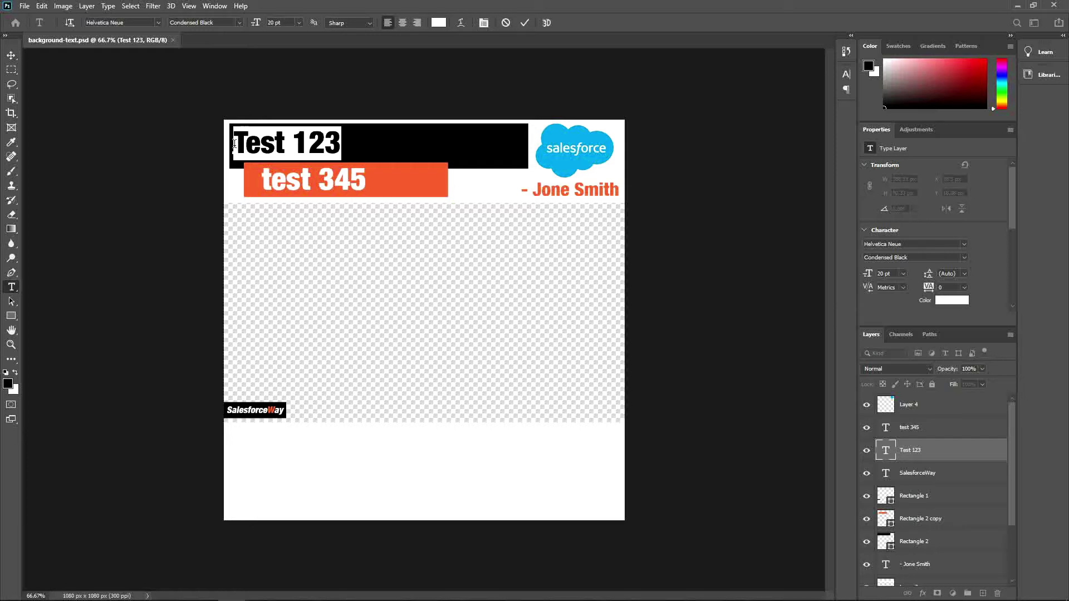
{"action": "type", "text": "This is "}
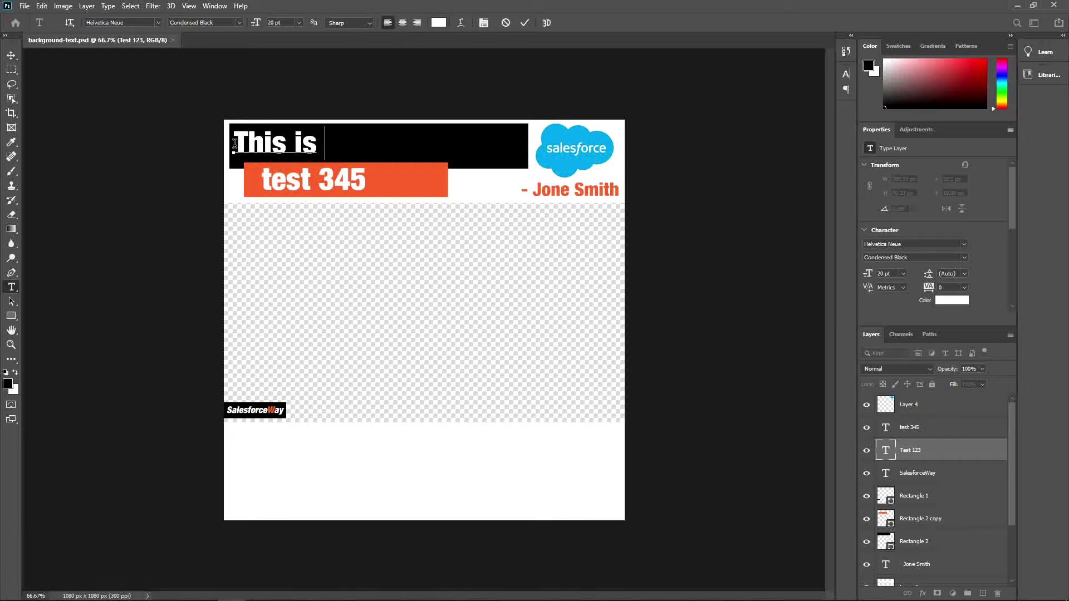
{"action": "type", "text": "the episode"}
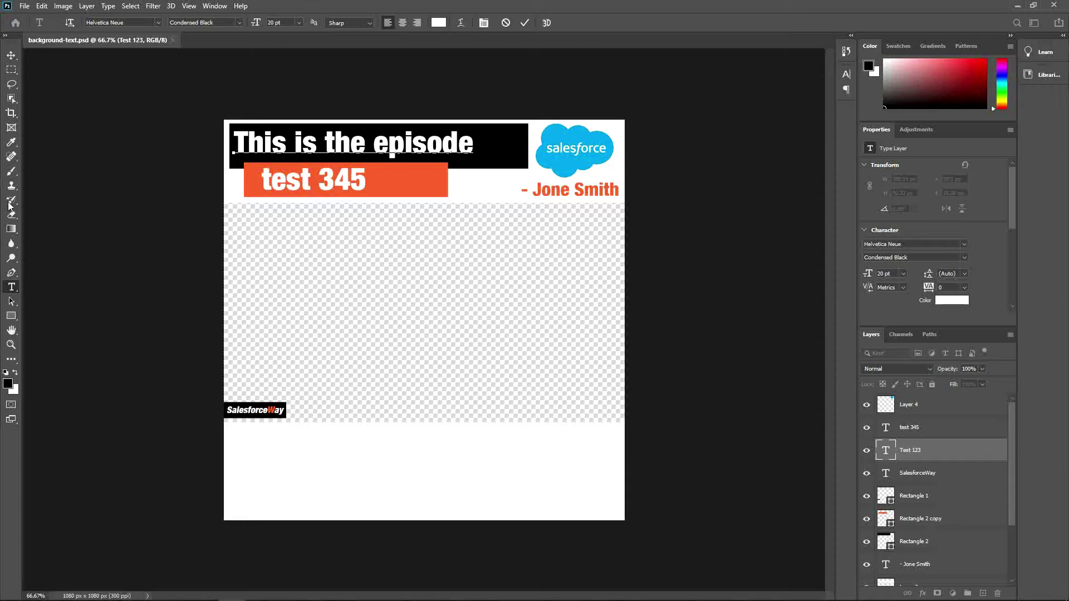
{"action": "left_click", "coordinate": [43, 270]}
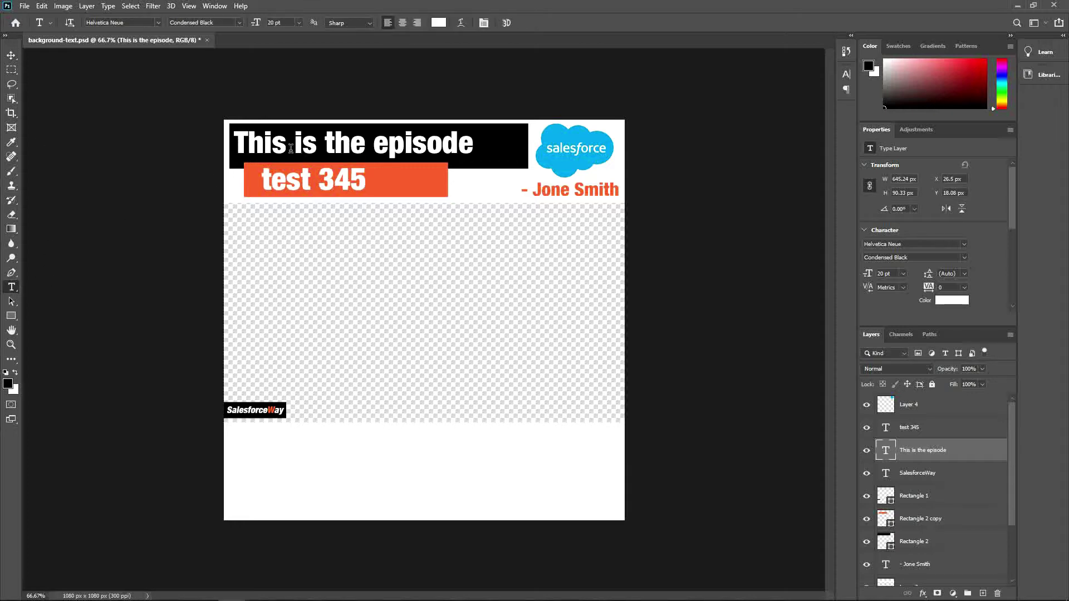
{"action": "left_click_drag", "start_coordinate": [261, 180], "coordinate": [368, 183]}
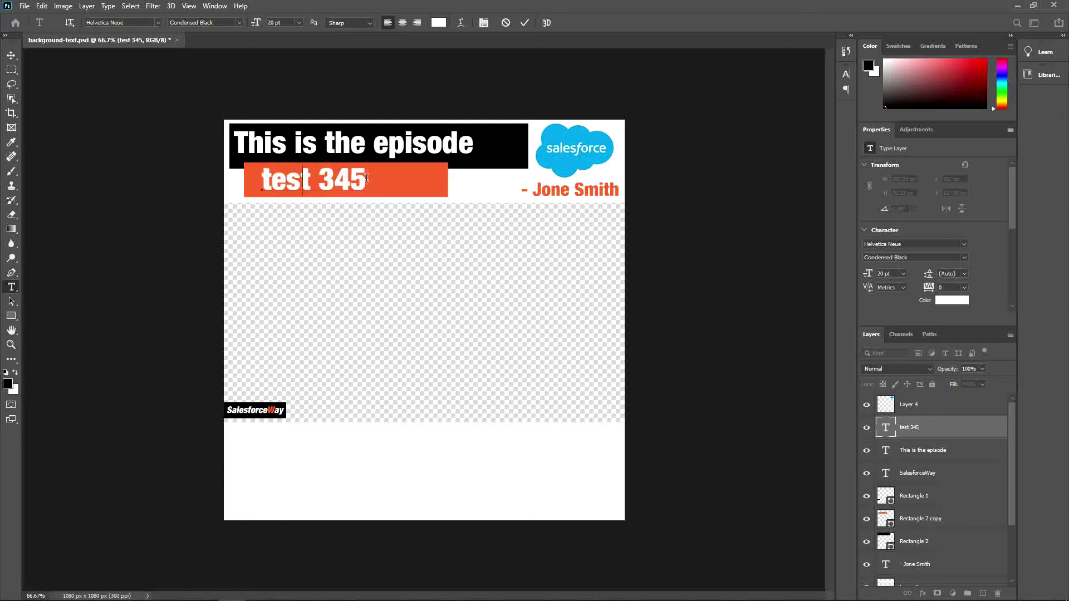
{"action": "type", "text": "Test test"}
{"action": "left_click", "coordinate": [11, 55]}
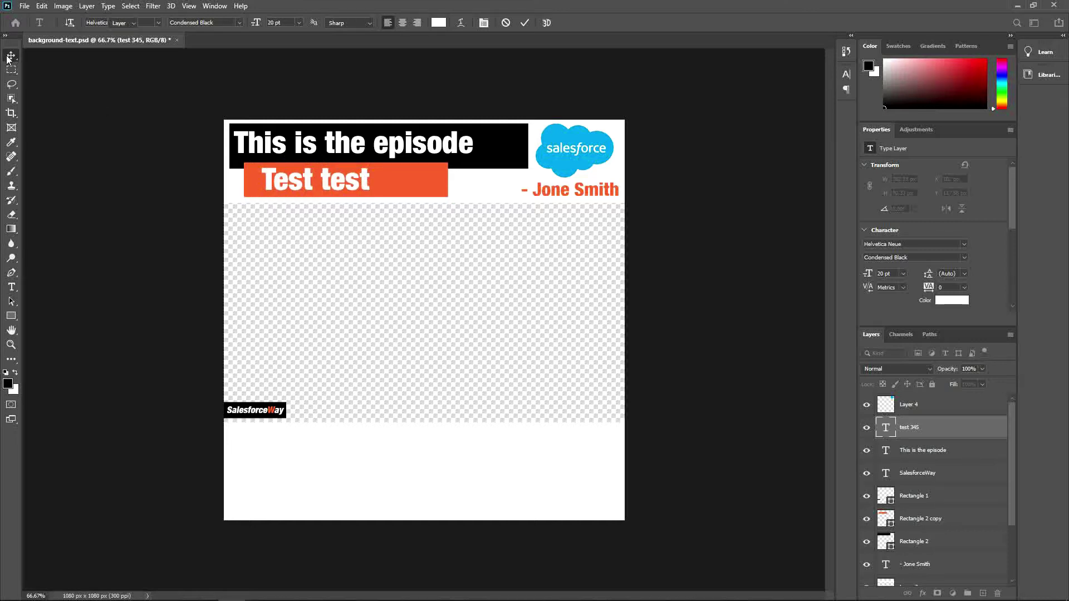
{"action": "key", "text": "t"}
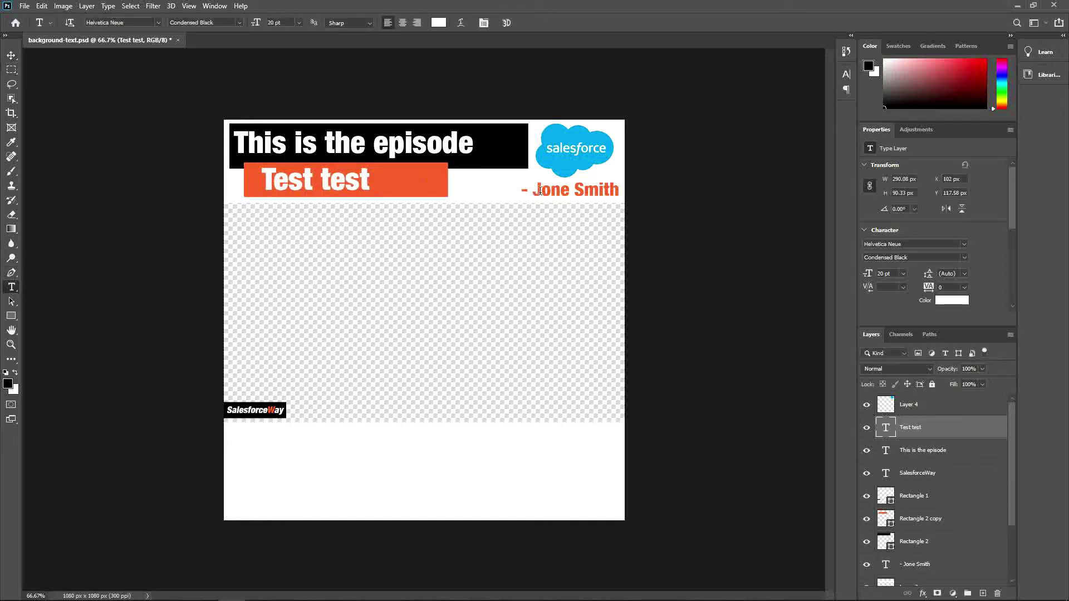
Step: Replace the guest name credit with the presenter's name and delete the Salesforce logo layer
{"action": "left_click_drag", "start_coordinate": [539, 190], "coordinate": [622, 190]}
{"action": "key", "text": "BackSpace"}
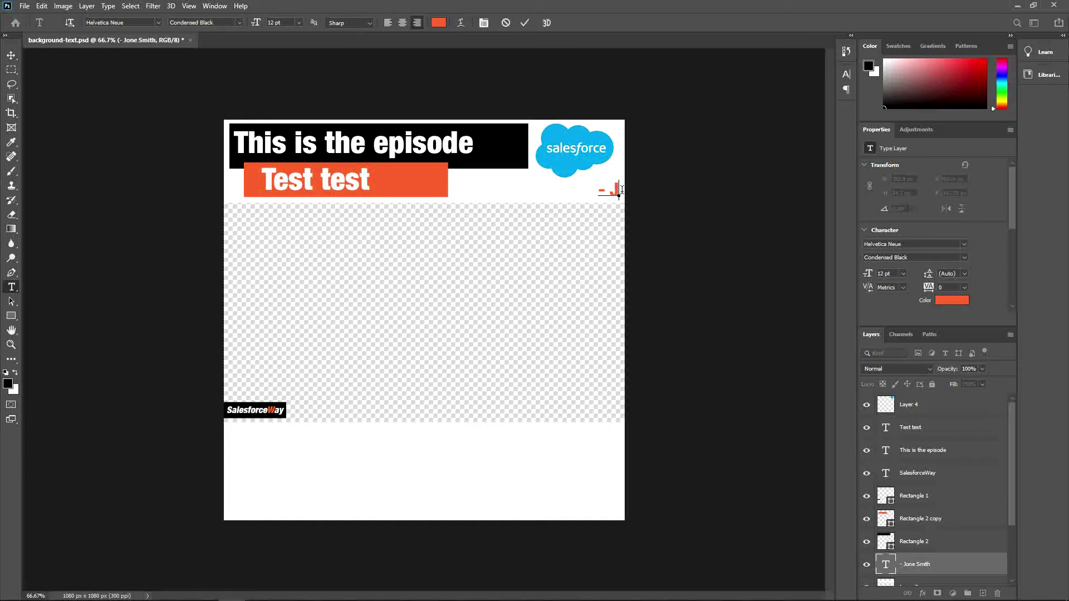
{"action": "key", "text": "BackSpace"}
{"action": "type", "text": "Simon"}
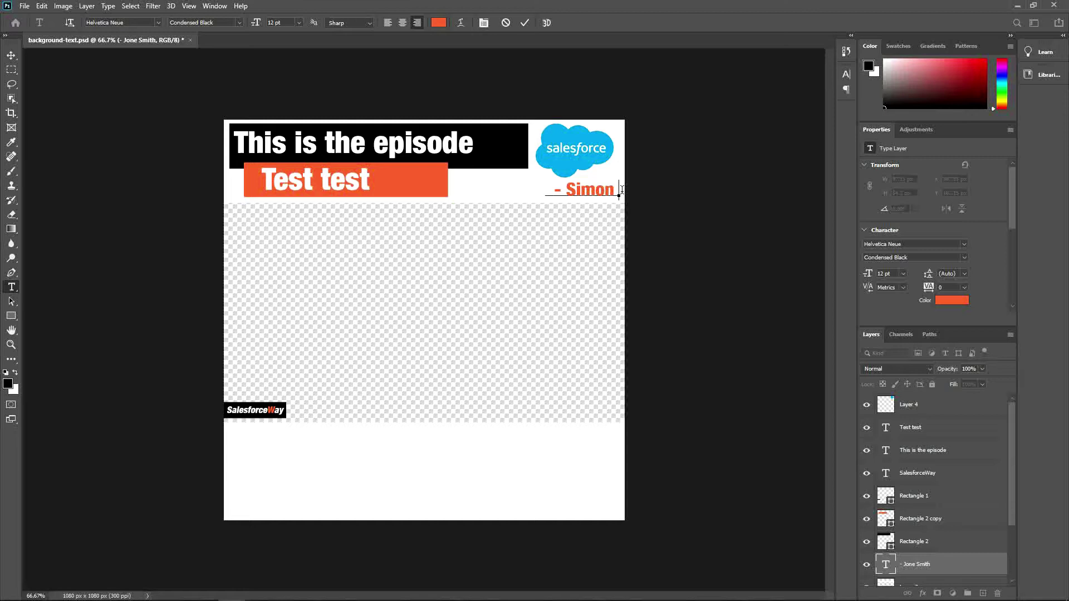
{"action": "type", "text": " Jones"}
{"action": "left_click", "coordinate": [12, 56]}
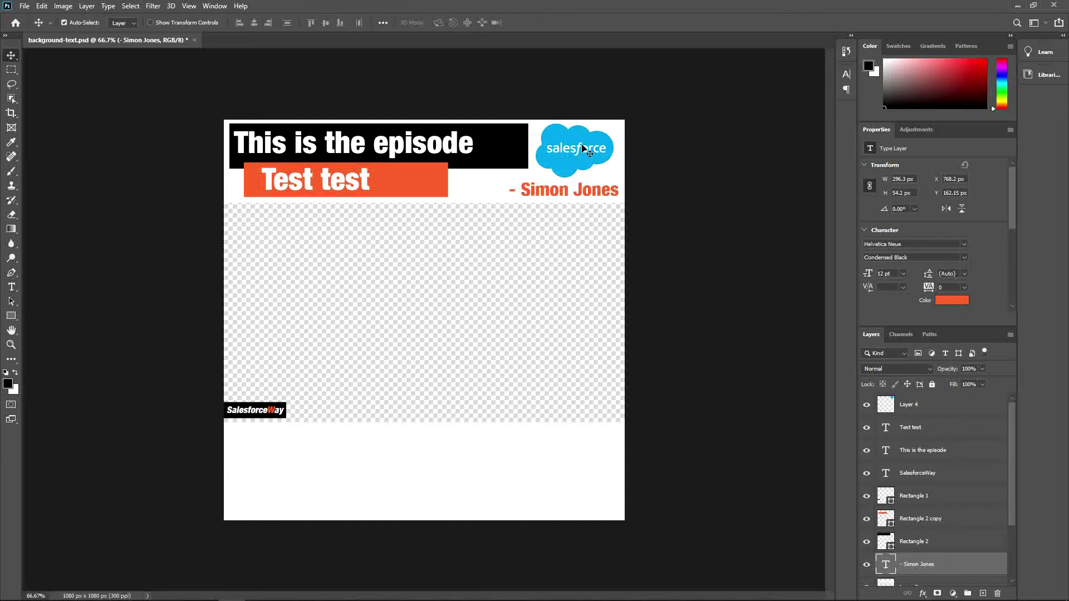
{"action": "left_click_drag", "start_coordinate": [581, 147], "coordinate": [518, 269]}
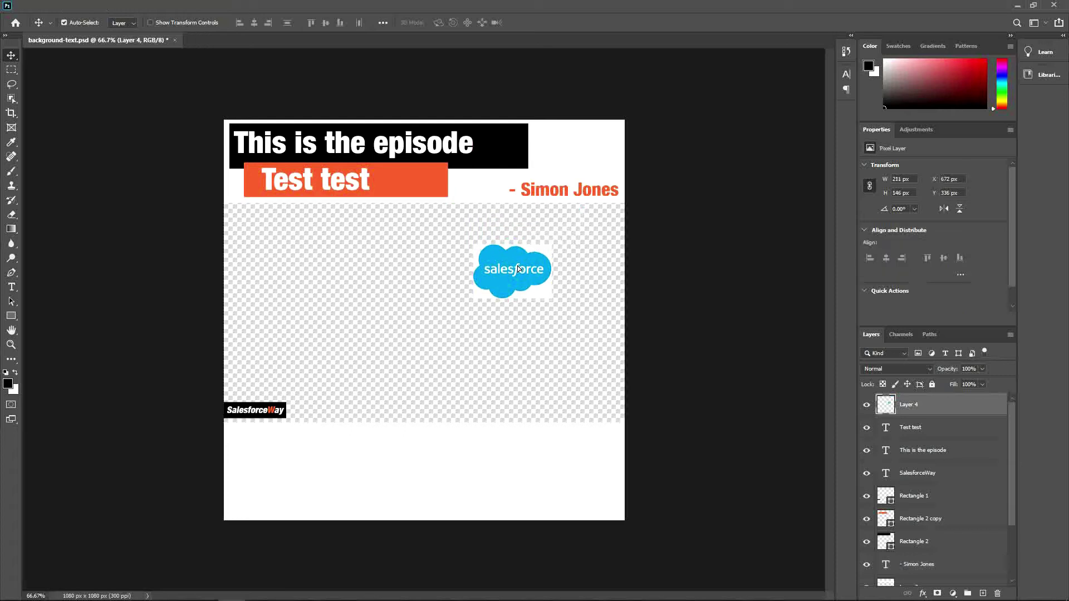
{"action": "key", "text": "Delete"}
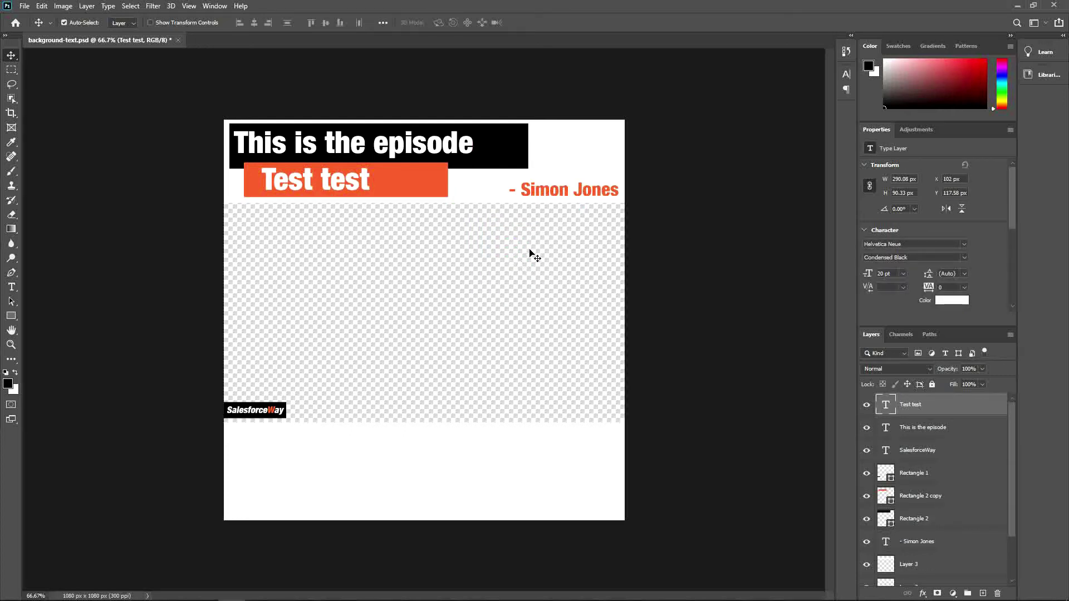
Step: Copy the Google G logo image from the Google image results in Brave
{"action": "mouse_move", "coordinate": [359, 592]}
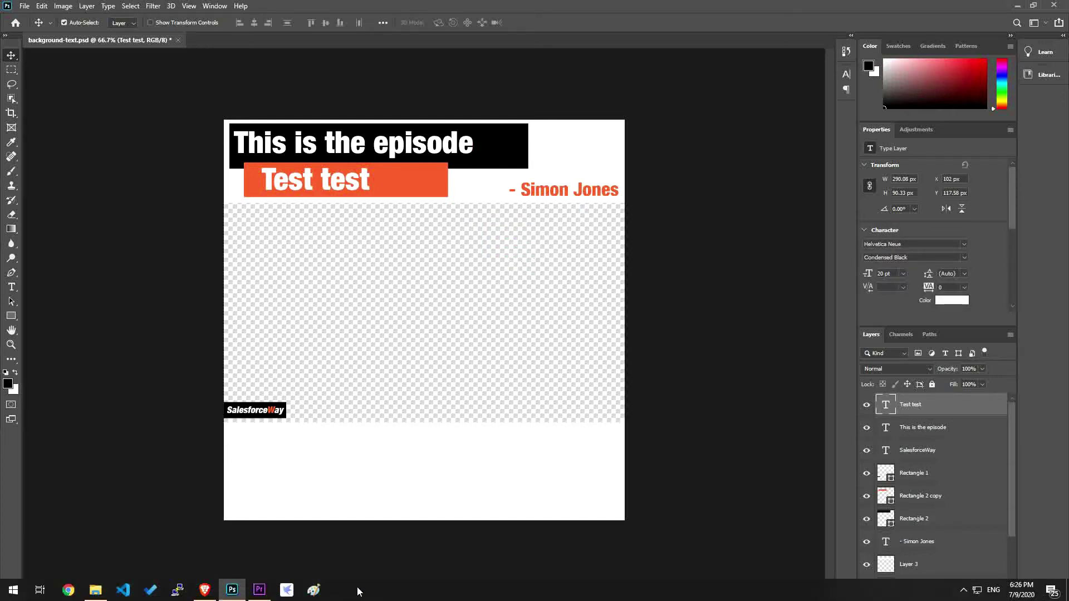
{"action": "left_click", "coordinate": [205, 591]}
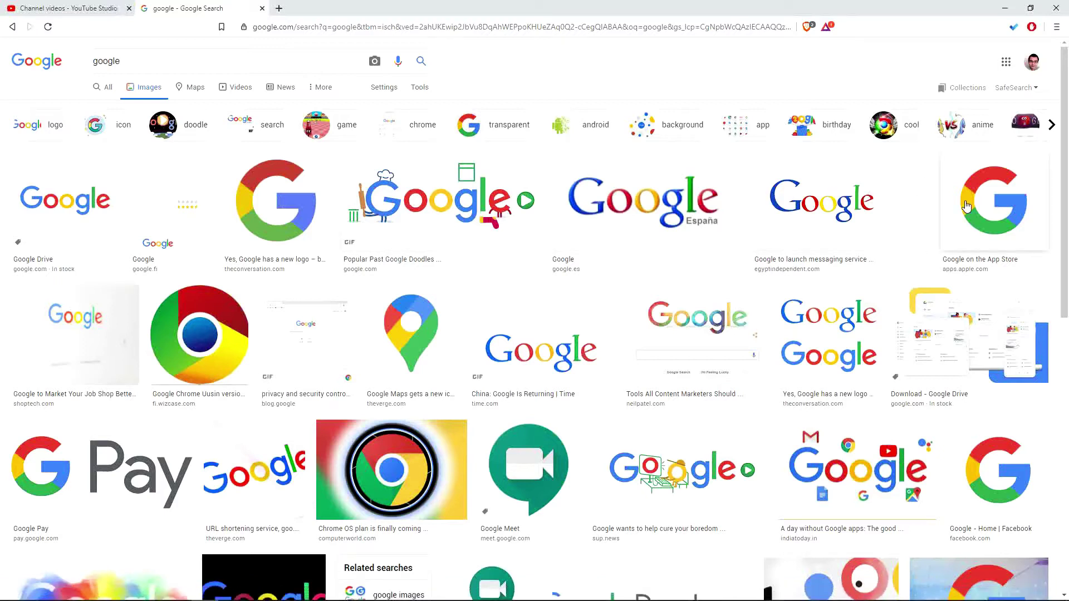
{"action": "right_click", "coordinate": [277, 193]}
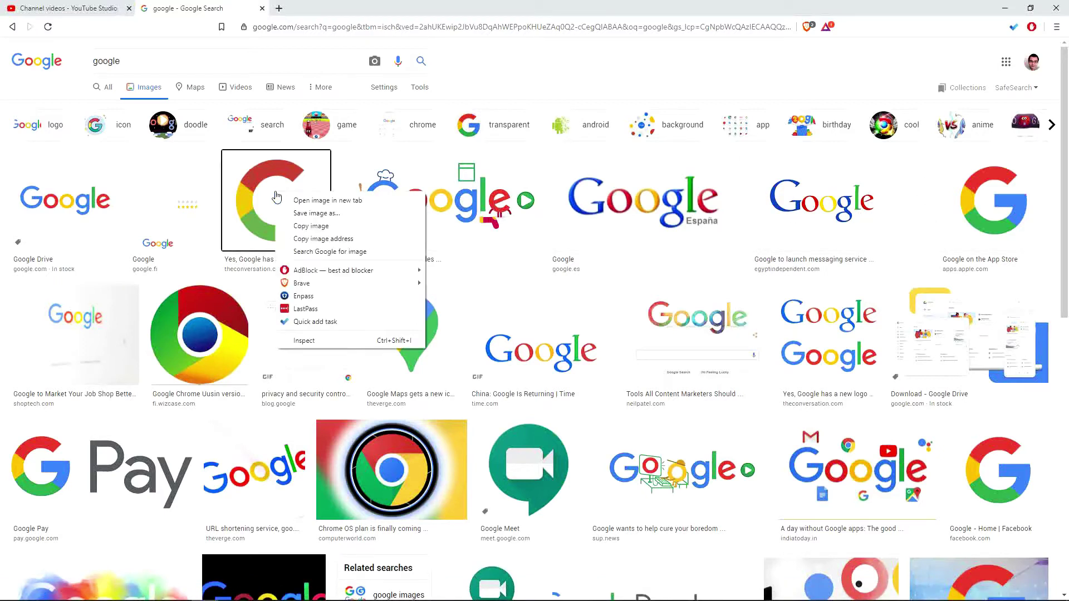
{"action": "left_click", "coordinate": [301, 227]}
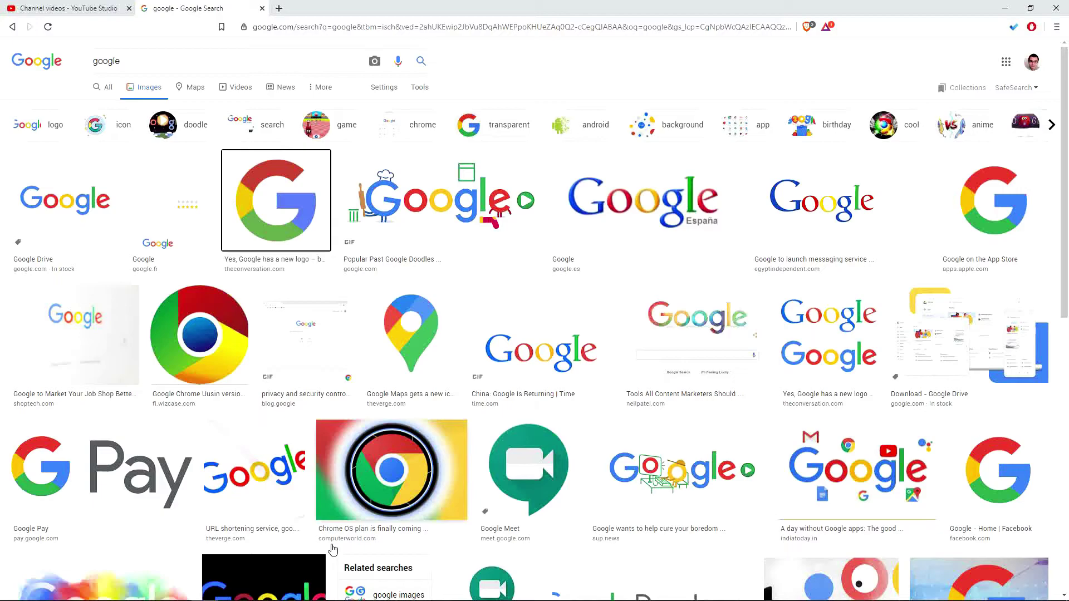
Step: Paste the Google G logo top-right above the name credit, scale it to about 76%, and save the PSD
{"action": "left_click", "coordinate": [232, 589]}
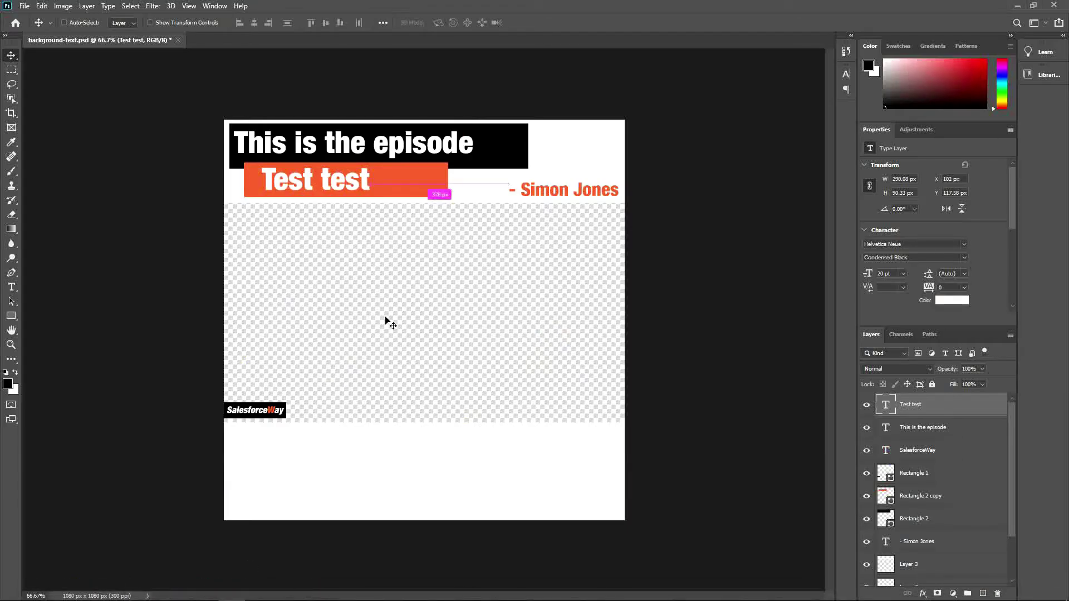
{"action": "key", "text": "ctrl+v"}
{"action": "left_click_drag", "start_coordinate": [423, 325], "coordinate": [485, 288]}
{"action": "key", "text": "ctrl+t"}
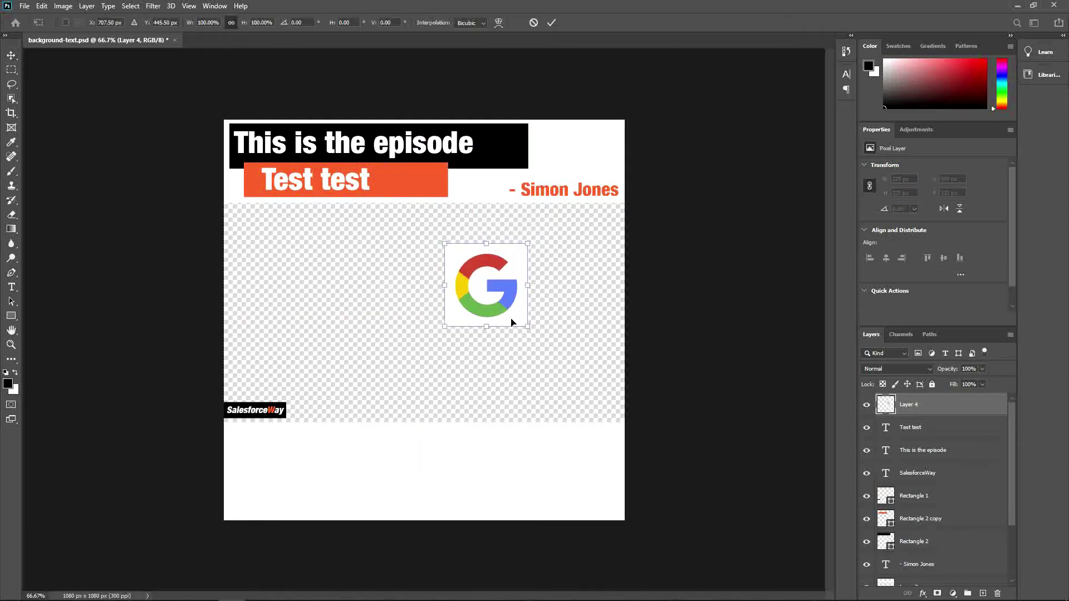
{"action": "left_click_drag", "start_coordinate": [522, 330], "coordinate": [579, 157]}
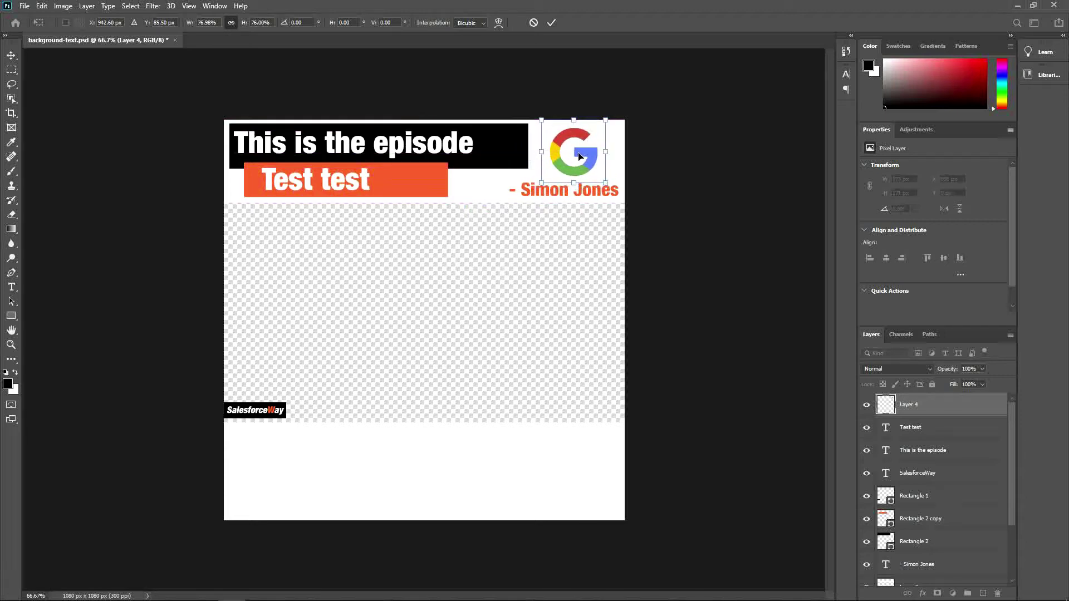
{"action": "key", "text": "Return"}
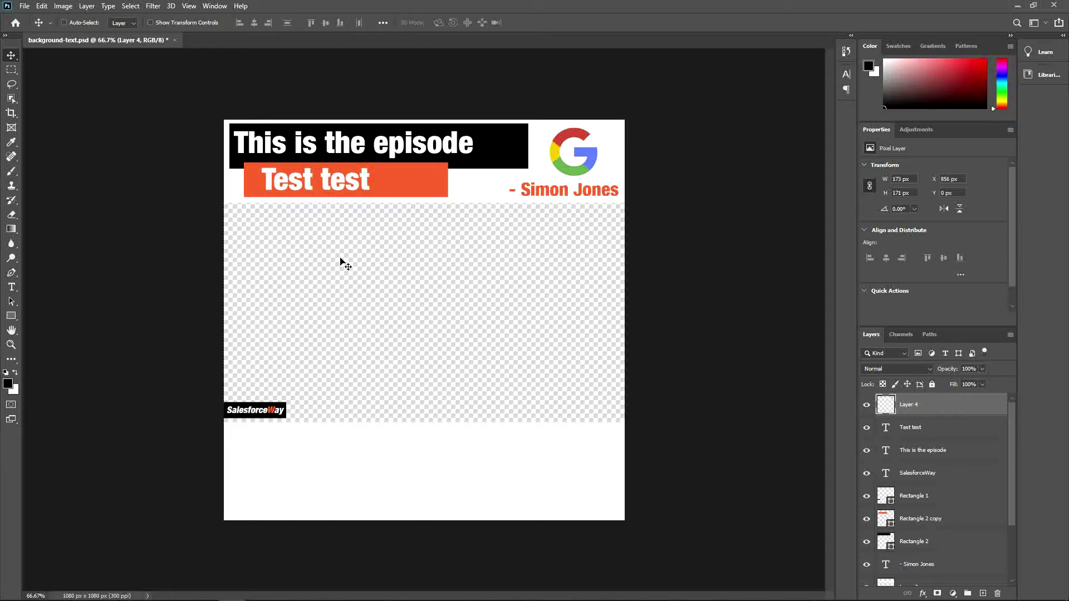
{"action": "key", "text": "ctrl+s"}
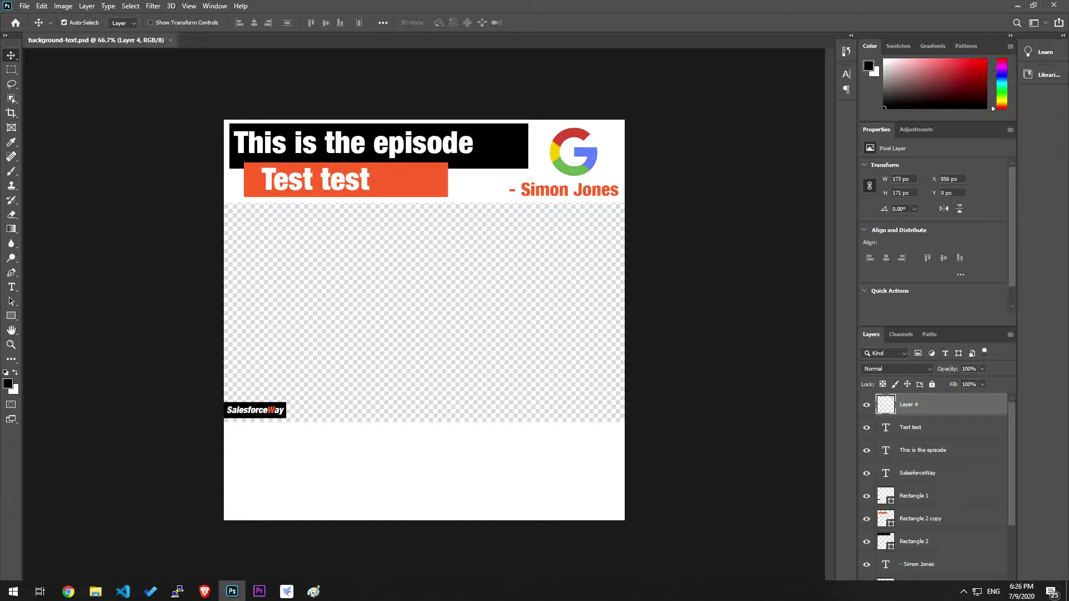
Step: Back in Premiere Pro, deselect the graphic clip and open File > Export > Media
{"action": "left_click", "coordinate": [259, 590]}
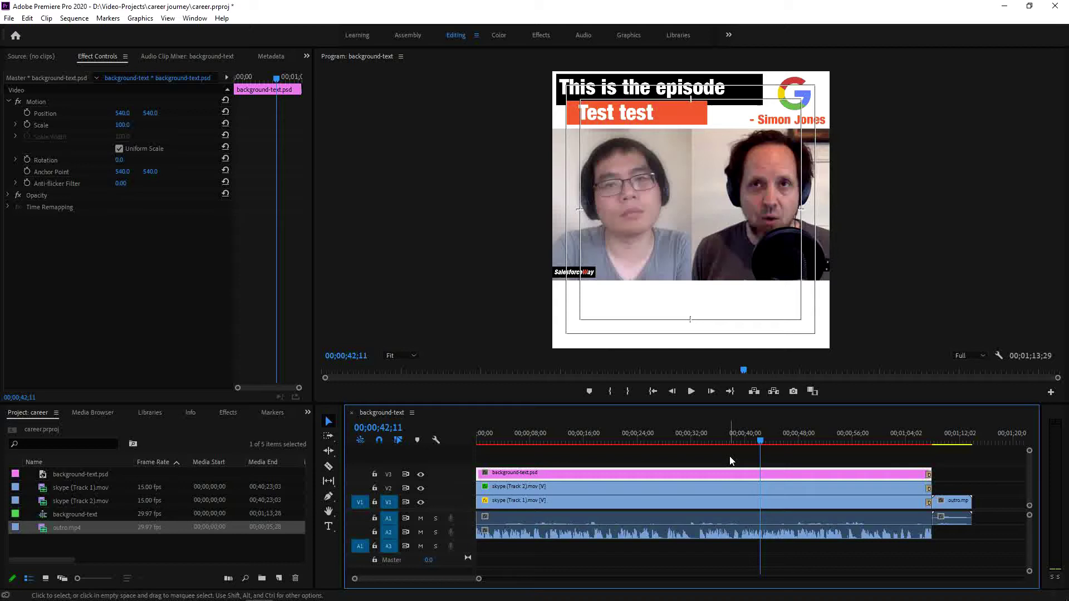
{"action": "left_click", "coordinate": [730, 457]}
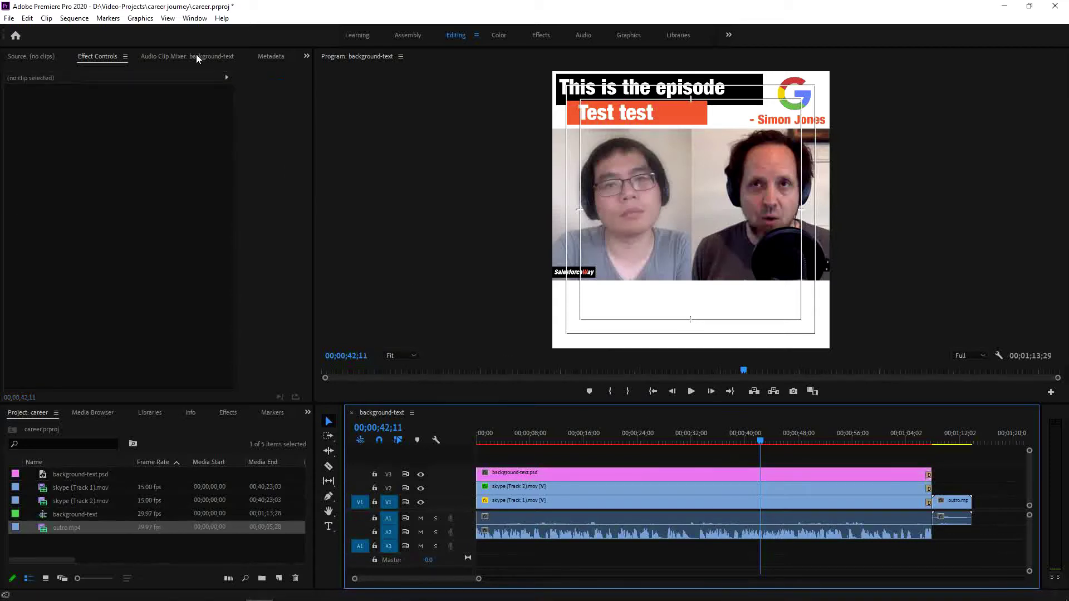
{"action": "left_click", "coordinate": [9, 19]}
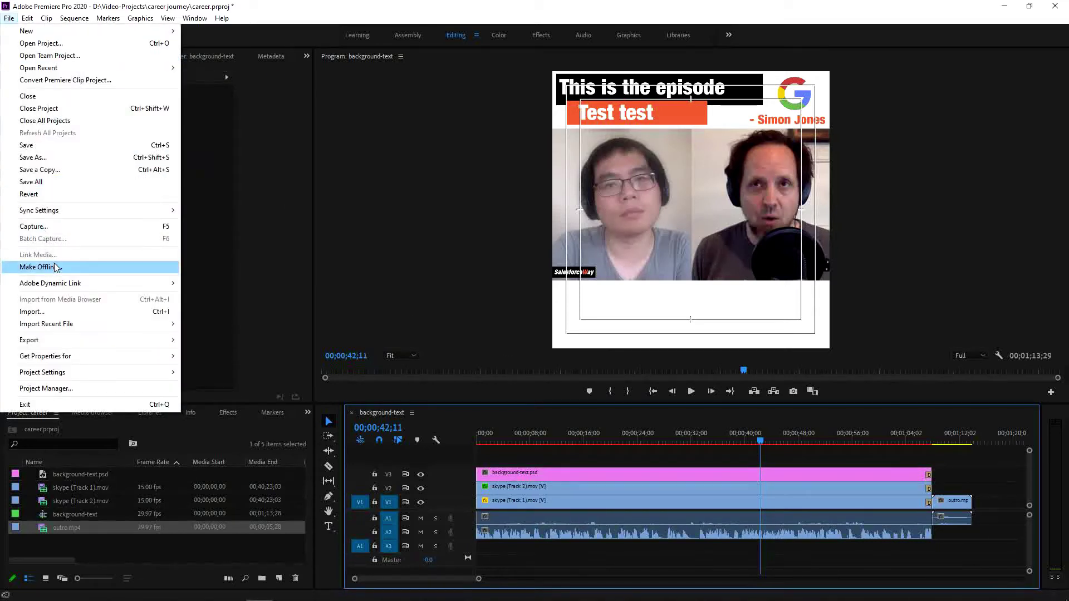
{"action": "mouse_move", "coordinate": [66, 340]}
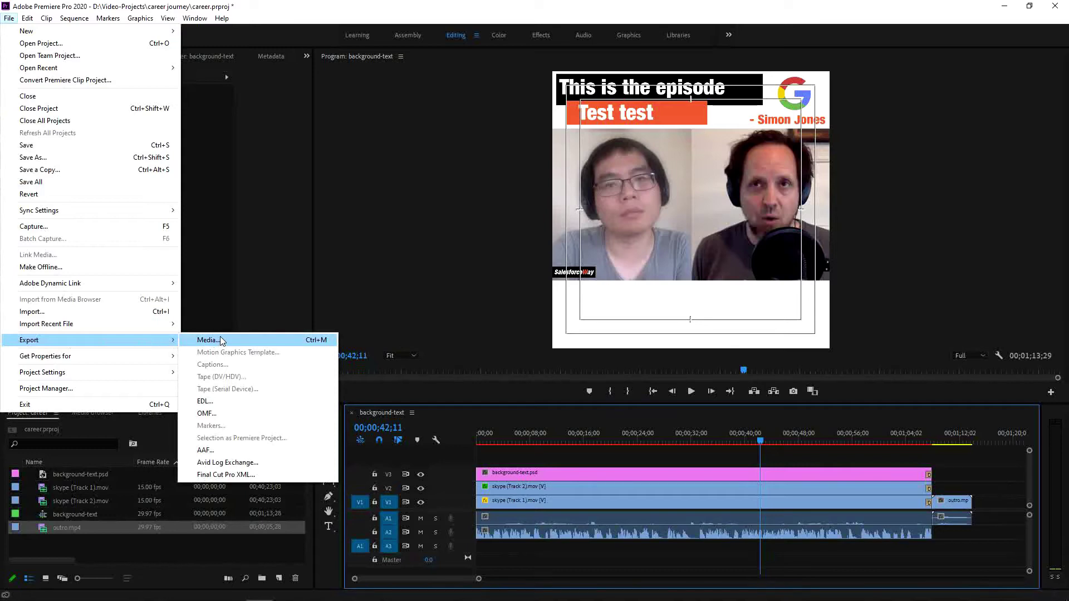
{"action": "left_click", "coordinate": [317, 341]}
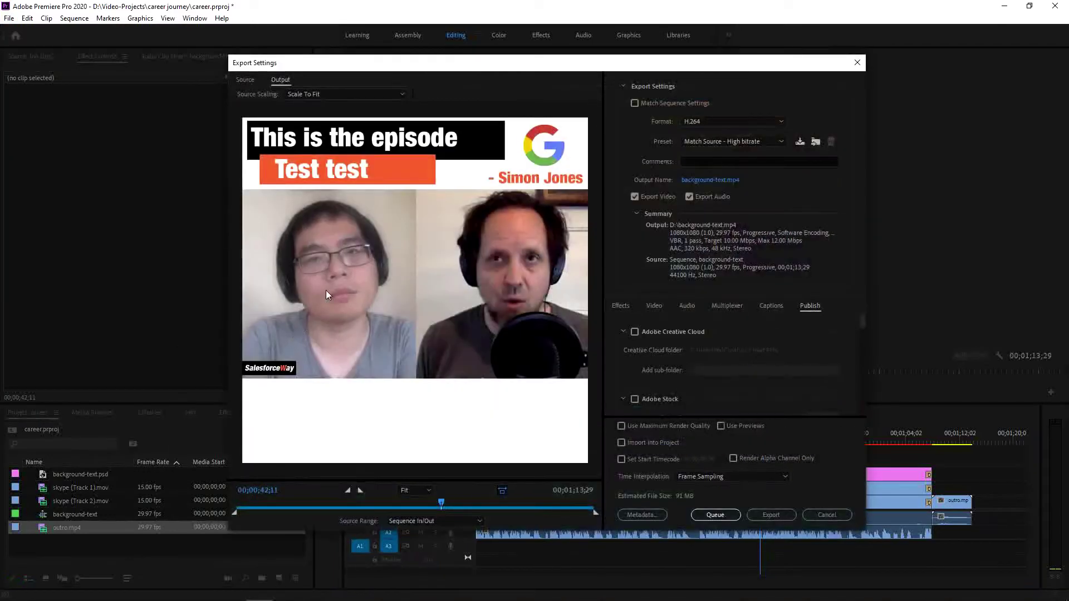
Step: Set Source Range to Entire Sequence and rename the output file to test.mp4
{"action": "left_click", "coordinate": [404, 524]}
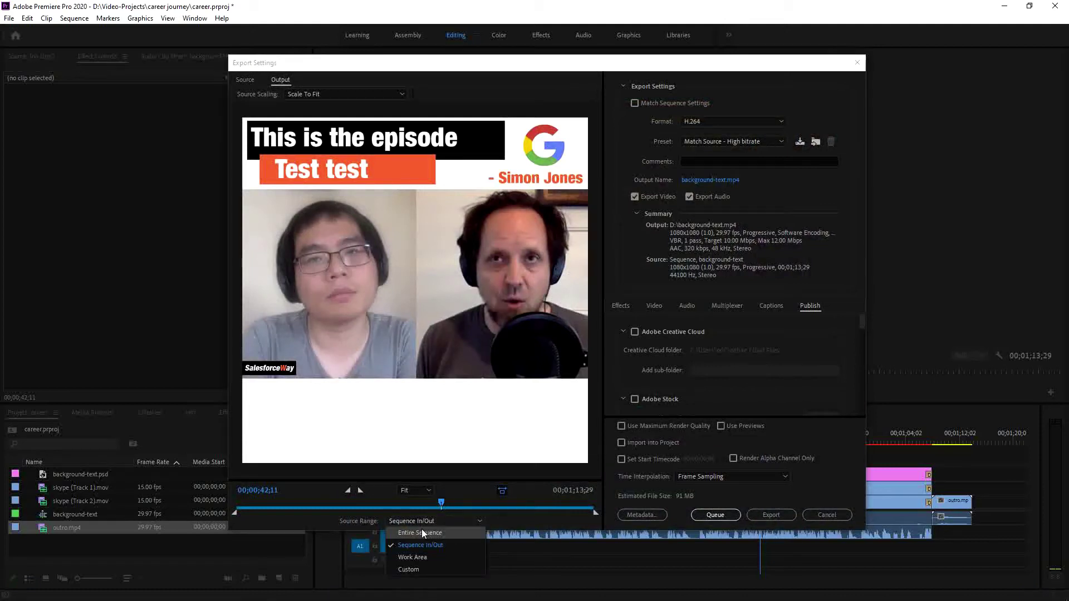
{"action": "left_click", "coordinate": [416, 536]}
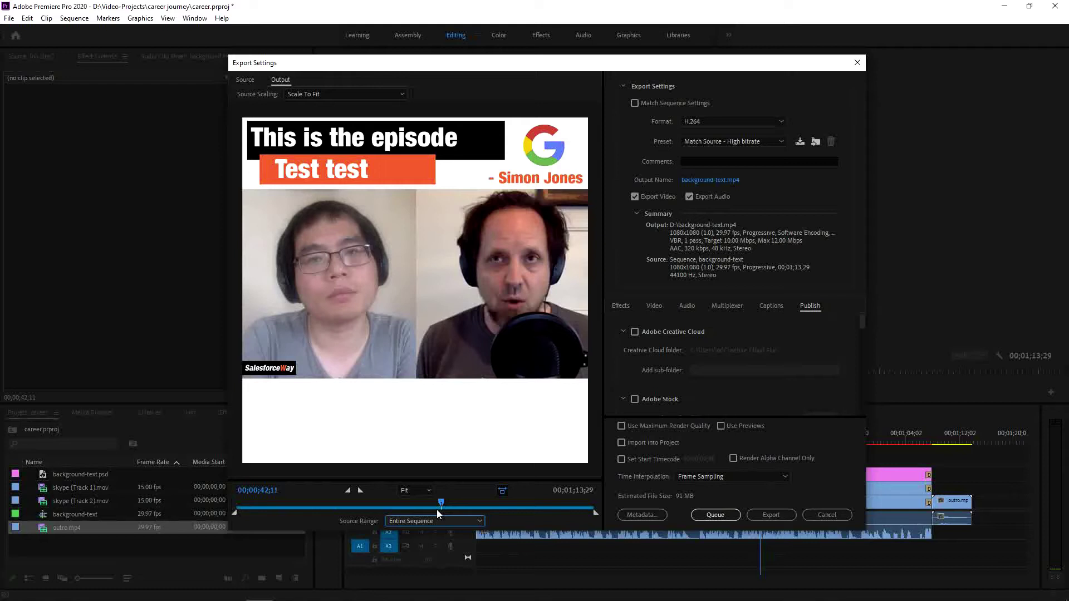
{"action": "left_click", "coordinate": [711, 180]}
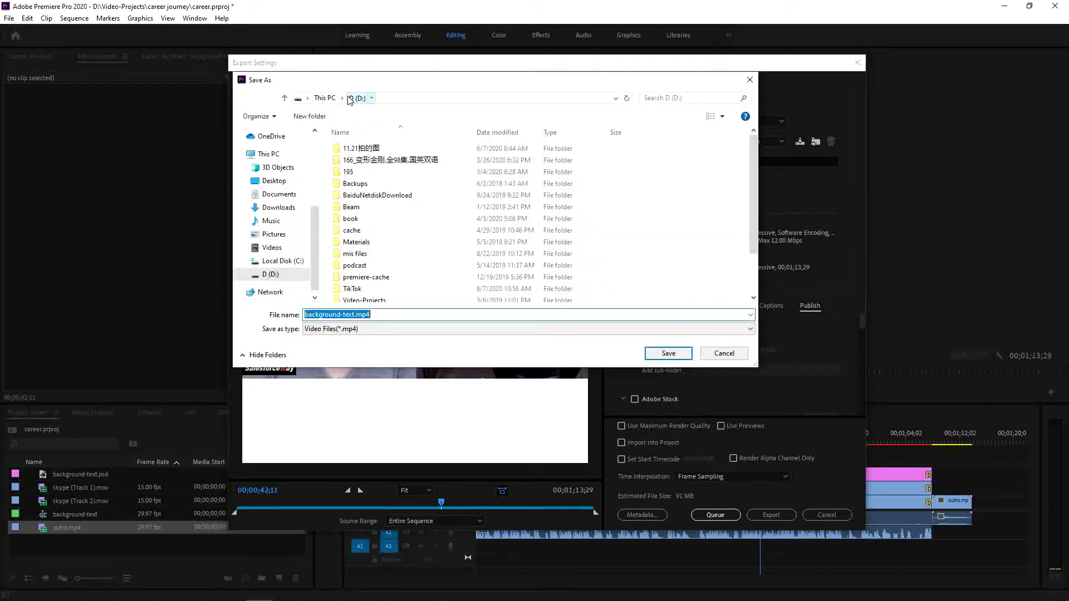
{"action": "type", "text": "test"}
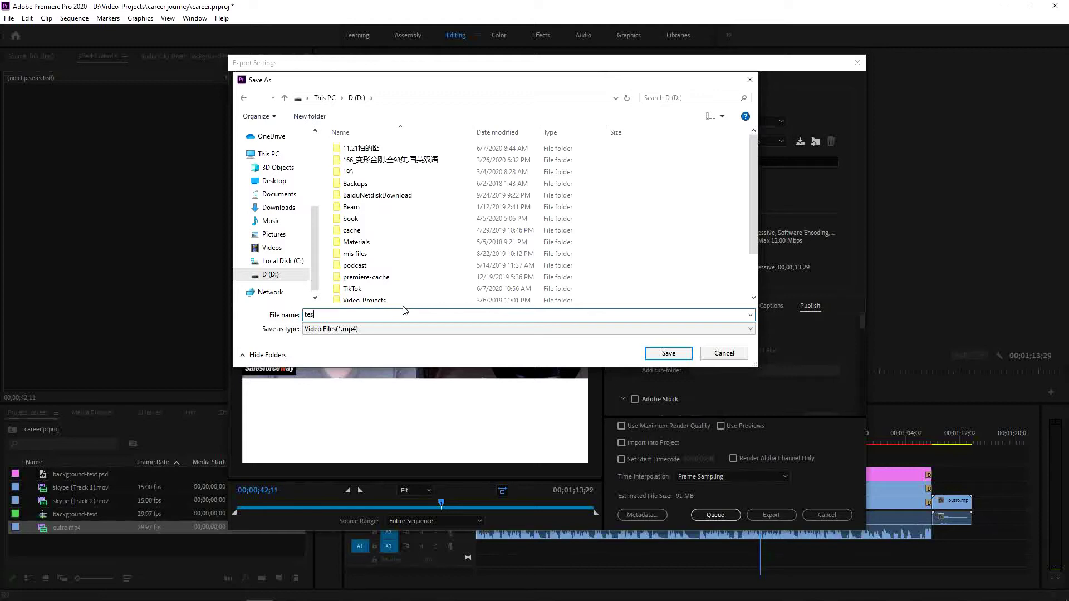
{"action": "key", "text": "Return"}
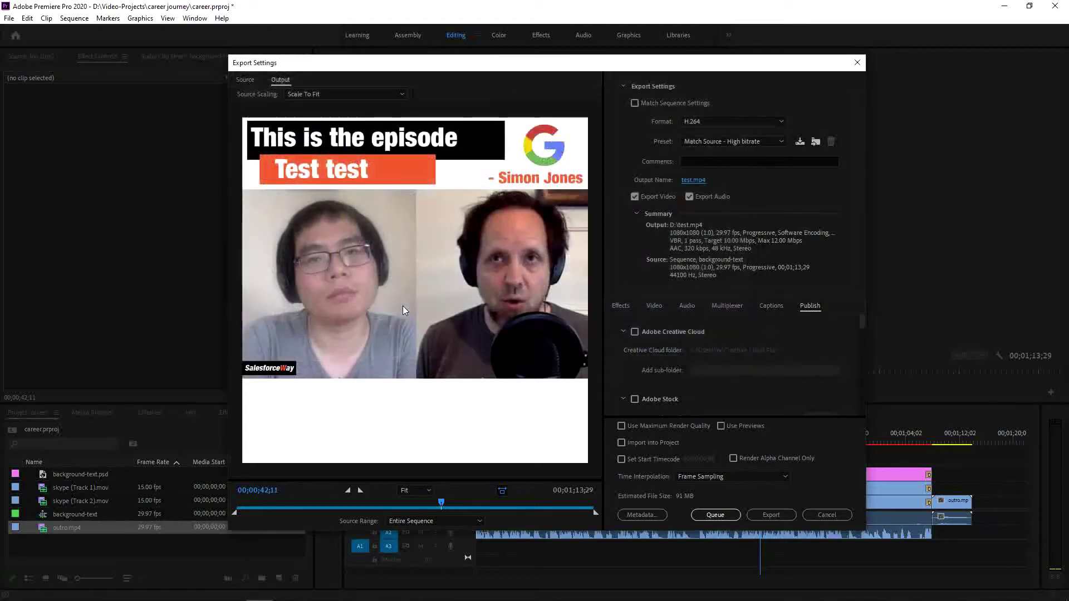
Step: Apply the temp export preset (216×120 H.264, 8 Mbps) and show its Basic Video Settings
{"action": "left_click", "coordinate": [733, 142]}
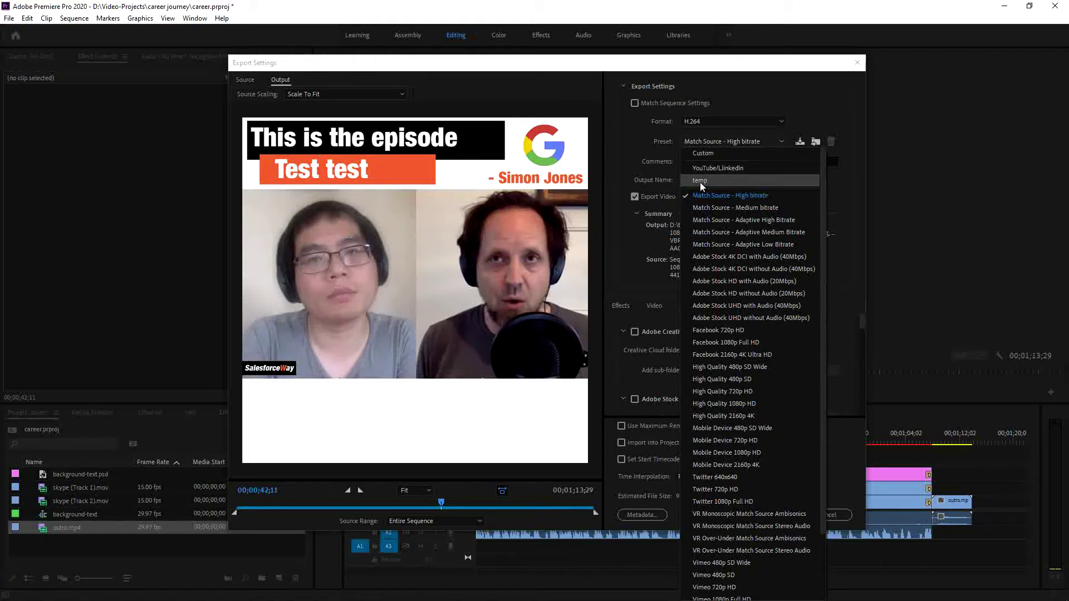
{"action": "left_click", "coordinate": [700, 181]}
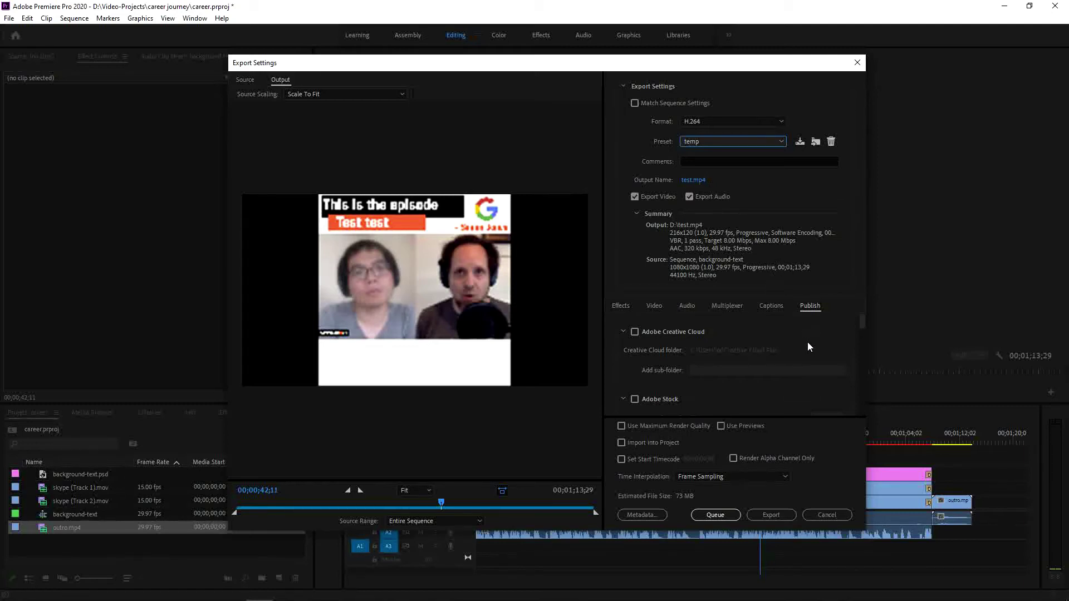
{"action": "scroll", "coordinate": [769, 350], "scroll_direction": "down", "scroll_amount": 5}
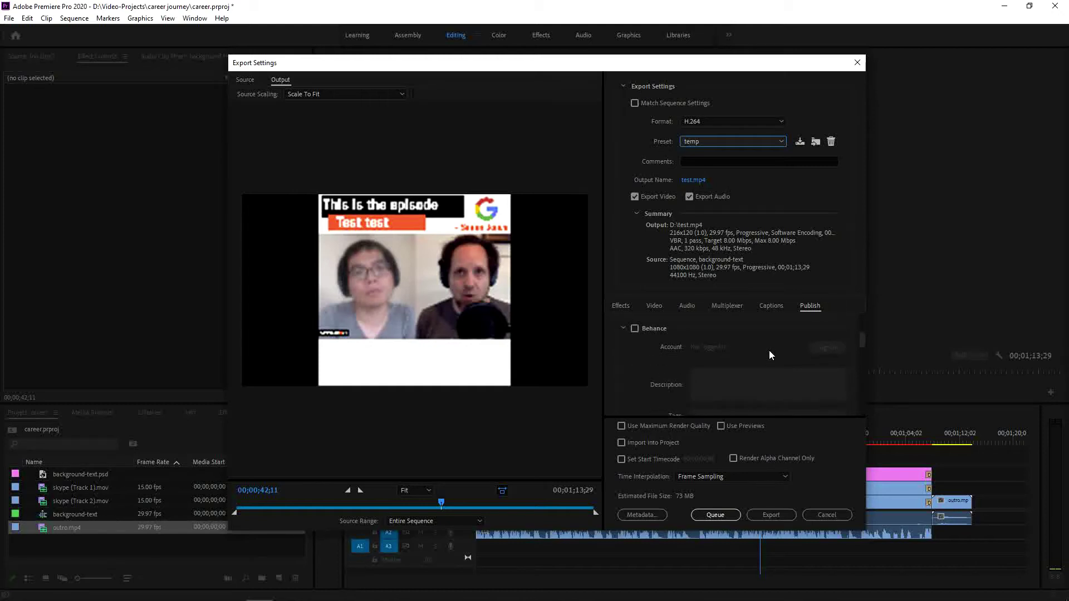
{"action": "left_click", "coordinate": [654, 307]}
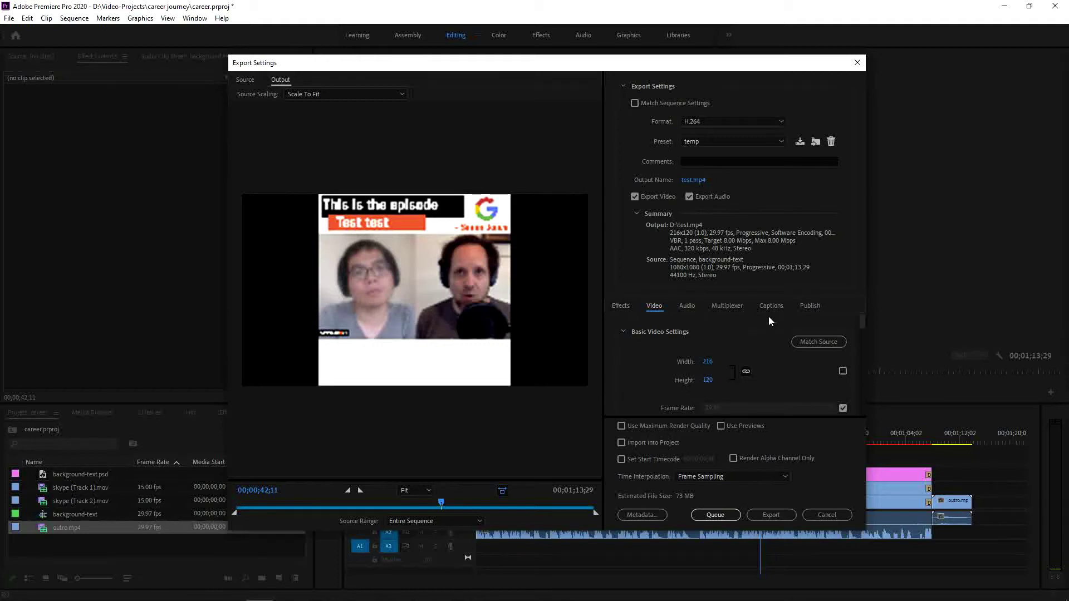
Step: Review the YouTube publishing channel and title, then export the sequence to test.mp4
{"action": "left_click", "coordinate": [811, 305]}
{"action": "scroll", "coordinate": [774, 367], "scroll_direction": "down", "scroll_amount": 5}
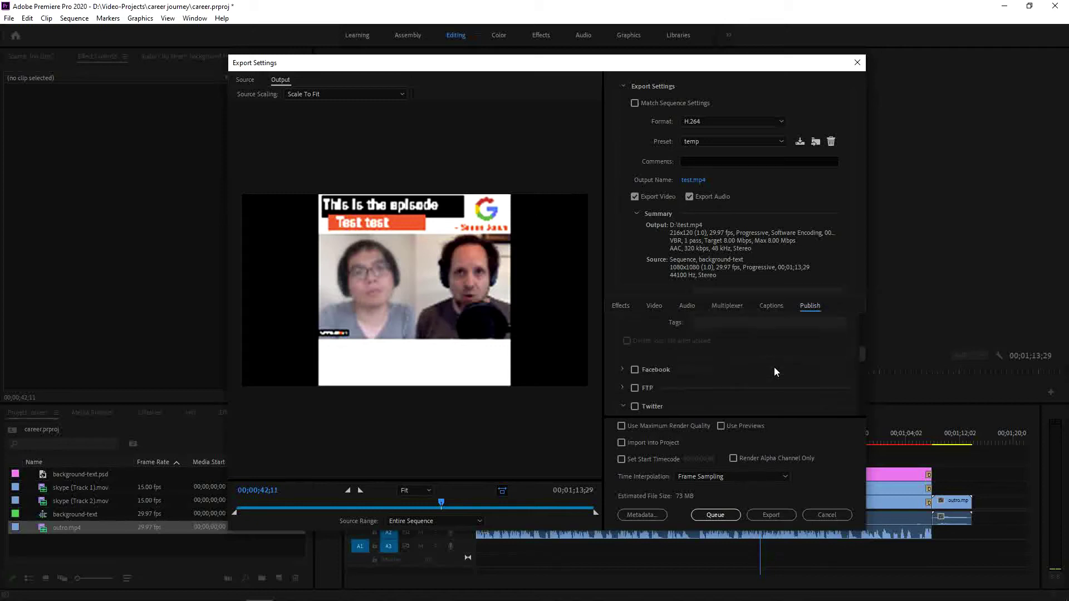
{"action": "scroll", "coordinate": [775, 372], "scroll_direction": "down", "scroll_amount": 3}
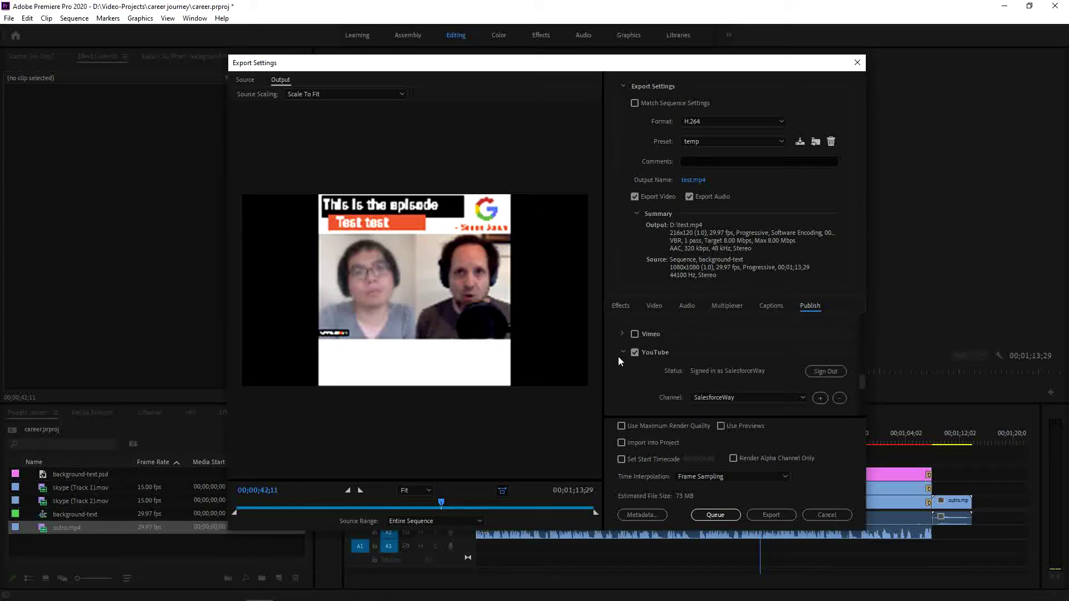
{"action": "scroll", "coordinate": [633, 382], "scroll_direction": "down", "scroll_amount": 2}
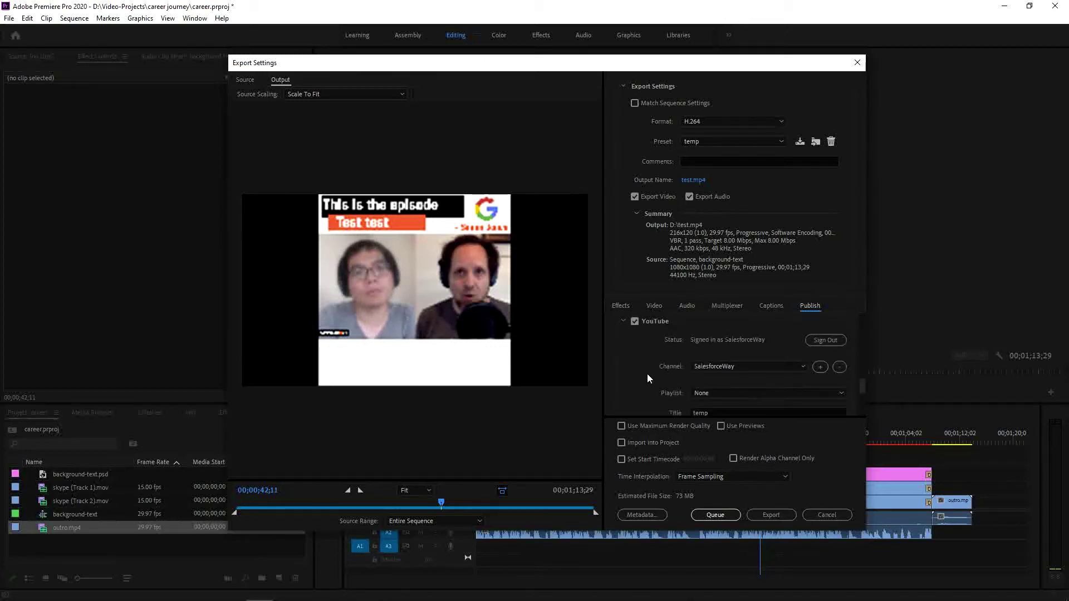
{"action": "scroll", "coordinate": [707, 385], "scroll_direction": "down", "scroll_amount": 1}
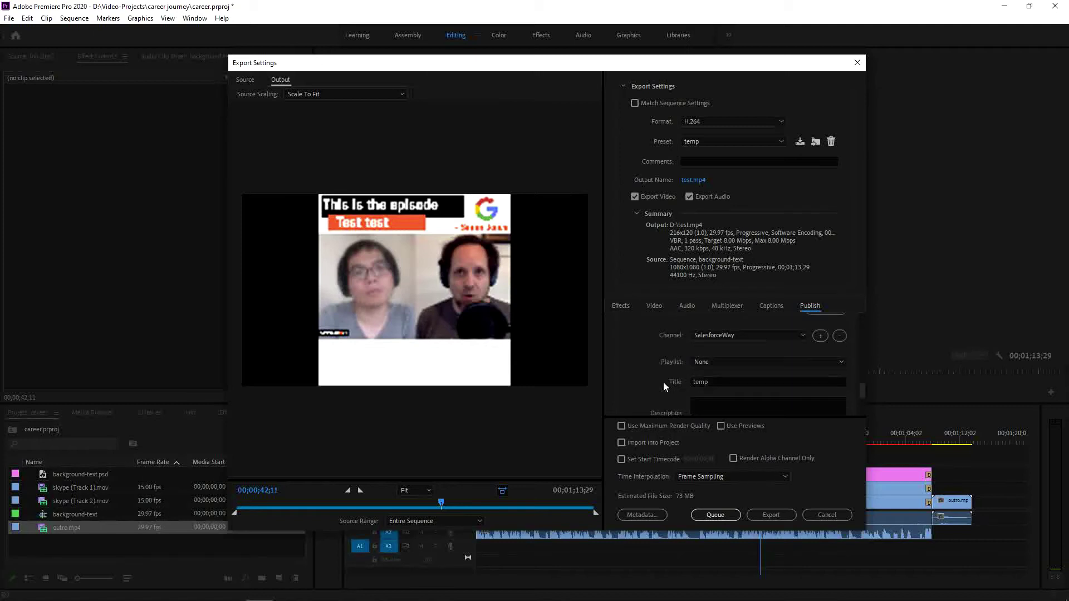
{"action": "scroll", "coordinate": [664, 382], "scroll_direction": "down", "scroll_amount": 1}
{"action": "scroll", "coordinate": [638, 384], "scroll_direction": "down", "scroll_amount": 1}
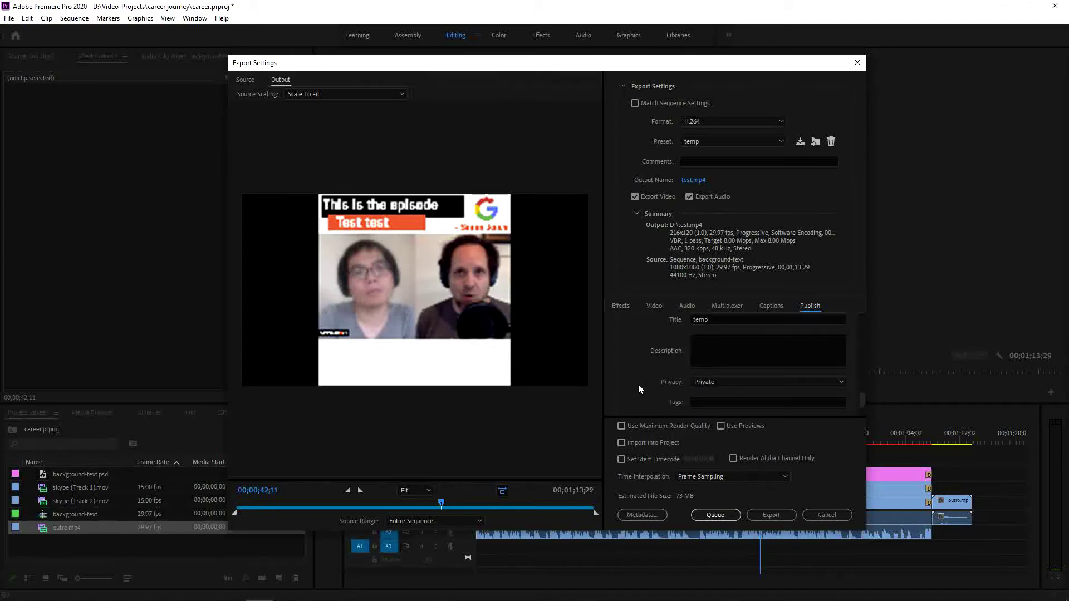
{"action": "scroll", "coordinate": [646, 360], "scroll_direction": "down", "scroll_amount": 2}
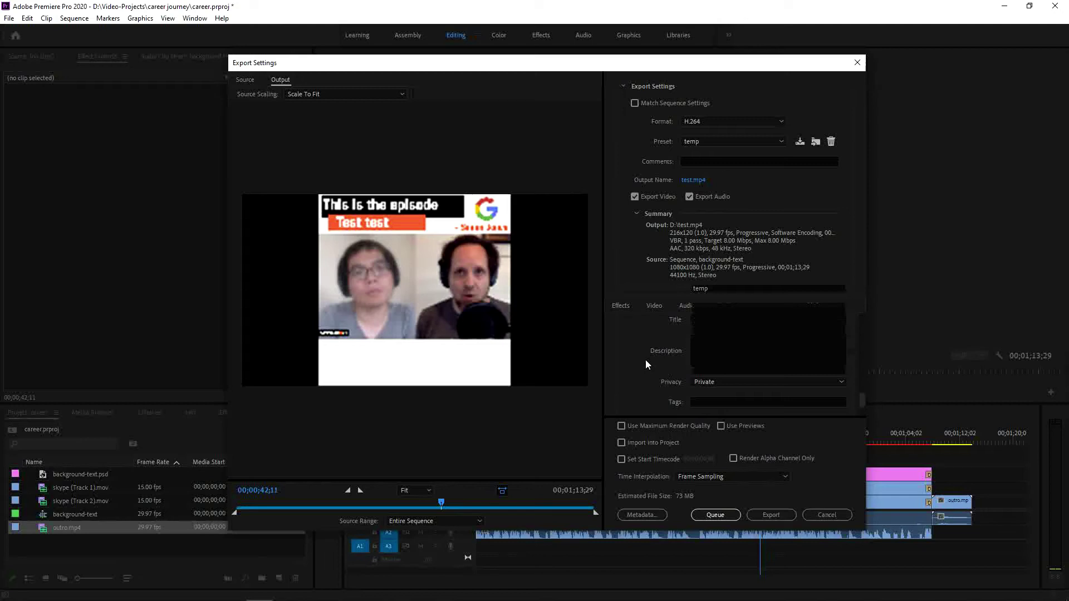
{"action": "scroll", "coordinate": [646, 360], "scroll_direction": "up", "scroll_amount": 2}
{"action": "scroll", "coordinate": [647, 365], "scroll_direction": "up", "scroll_amount": 1}
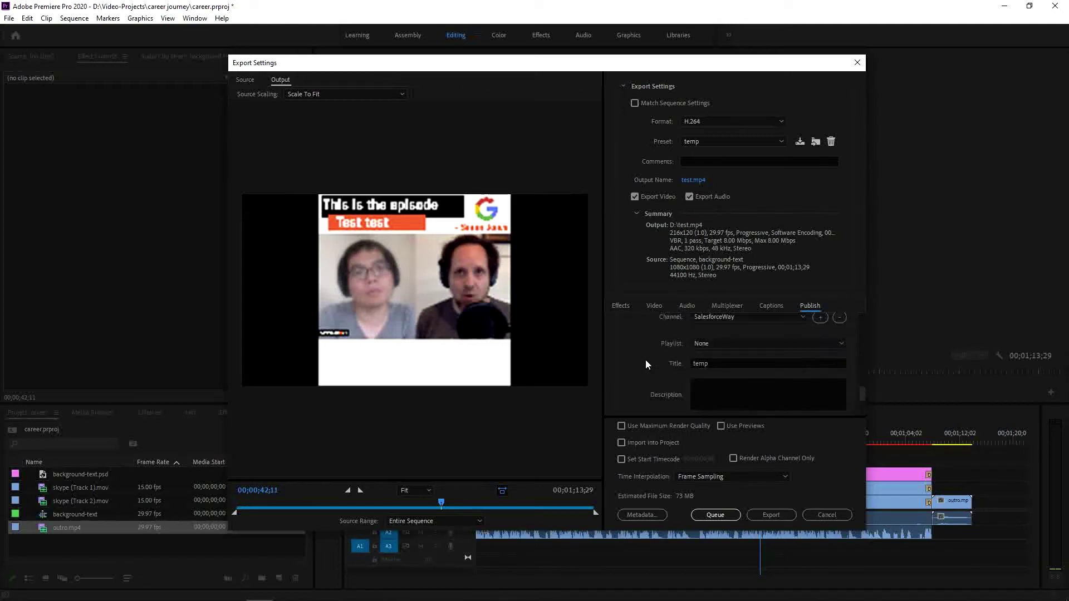
{"action": "scroll", "coordinate": [646, 362], "scroll_direction": "up", "scroll_amount": 1}
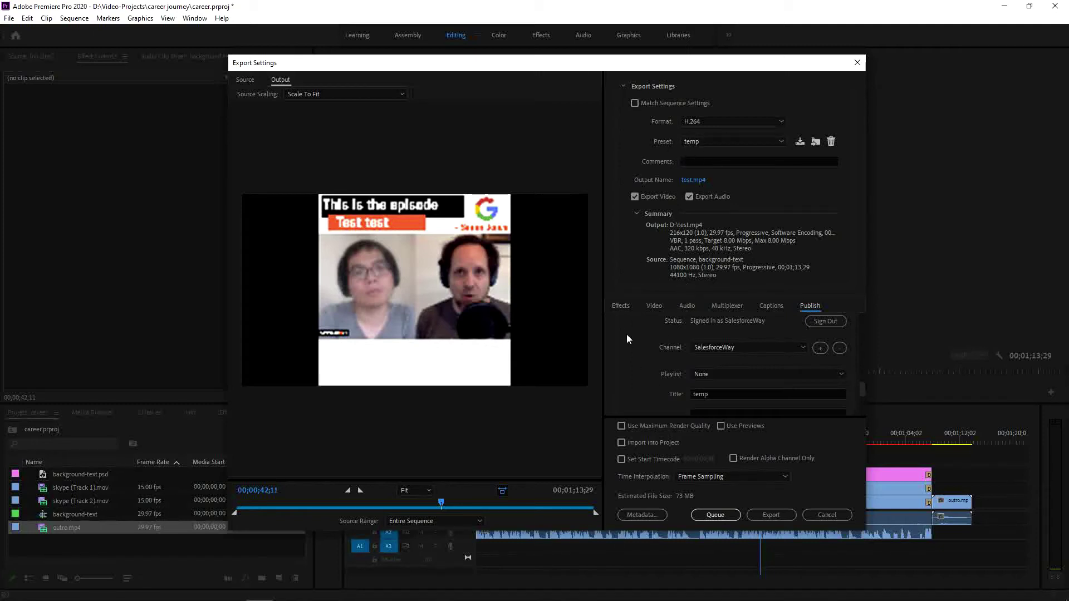
{"action": "left_click", "coordinate": [772, 512]}
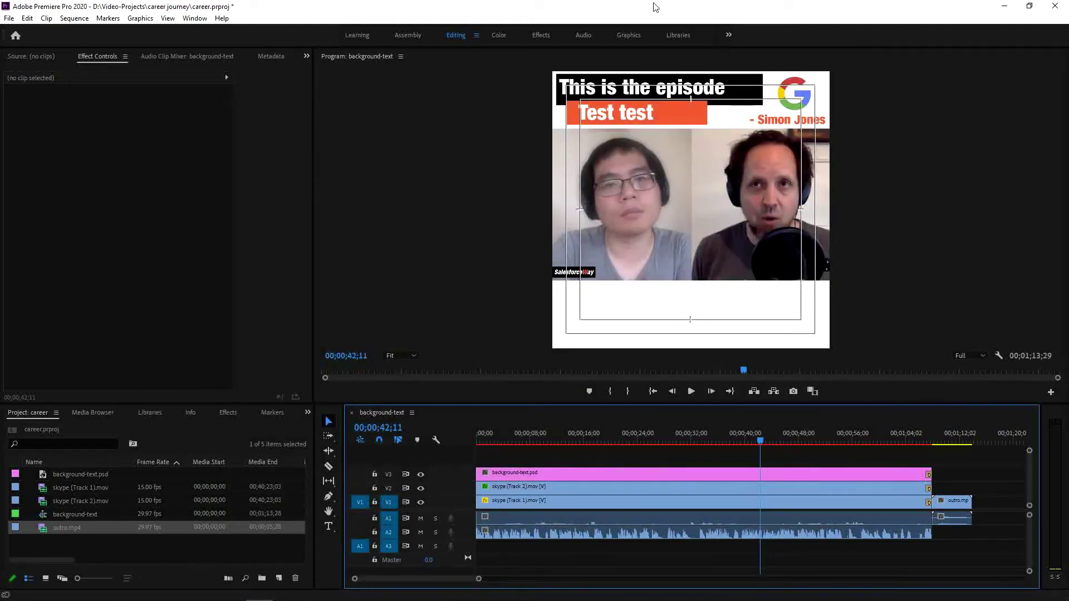
Step: Reload YouTube Studio's Channel videos list so the new temp upload appears as processing
{"action": "left_click", "coordinate": [205, 591]}
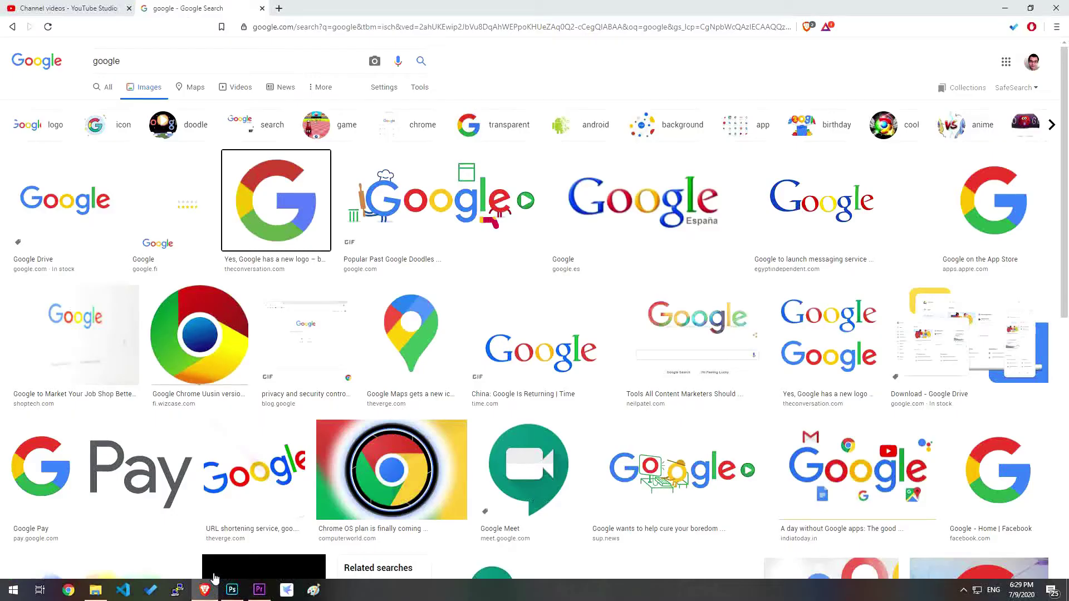
{"action": "left_click", "coordinate": [60, 8]}
{"action": "left_click", "coordinate": [48, 28]}
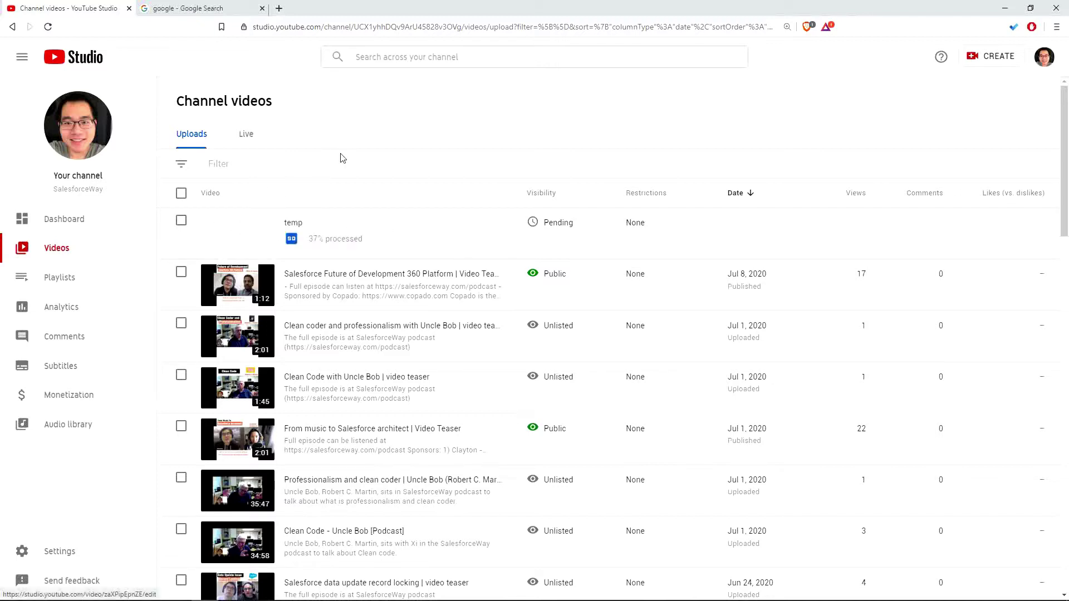
{"action": "mouse_move", "coordinate": [397, 239]}
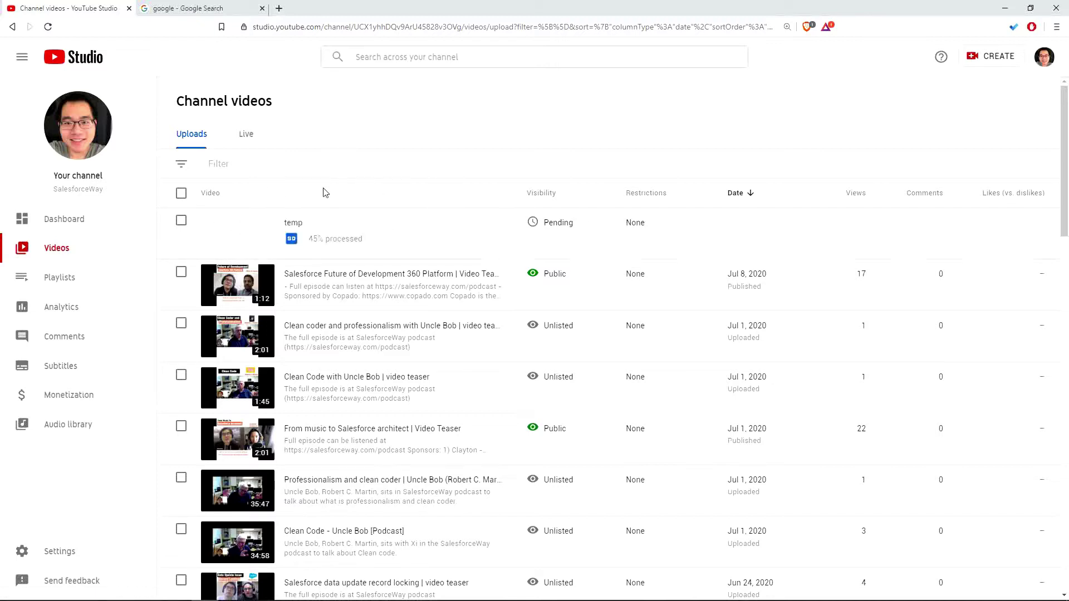
Step: Set and confirm English as the language on the new temp video's Subtitles page
{"action": "left_click", "coordinate": [233, 235]}
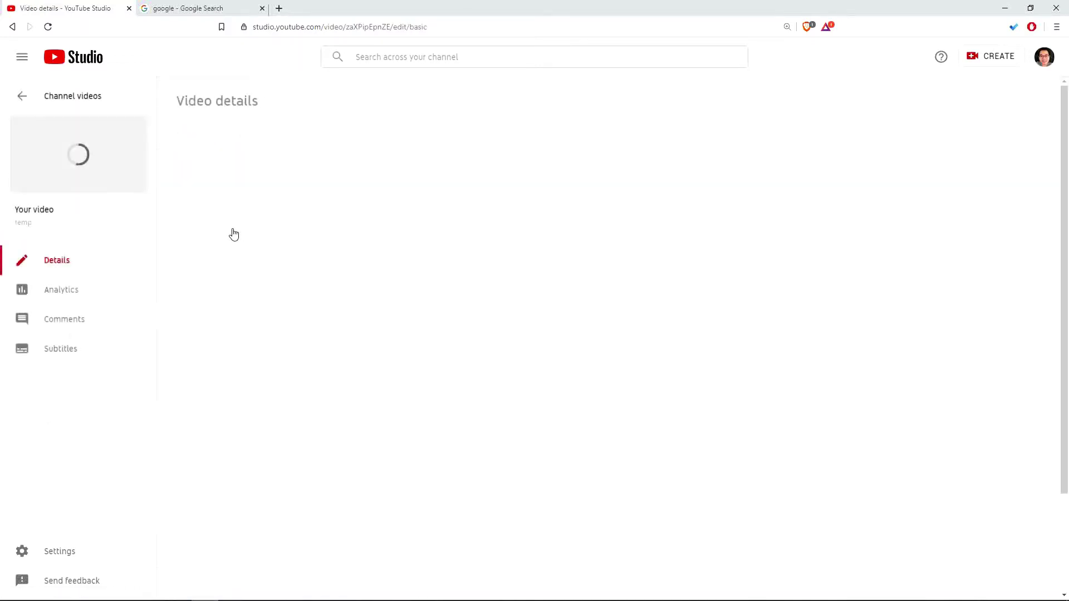
{"action": "left_click", "coordinate": [62, 342]}
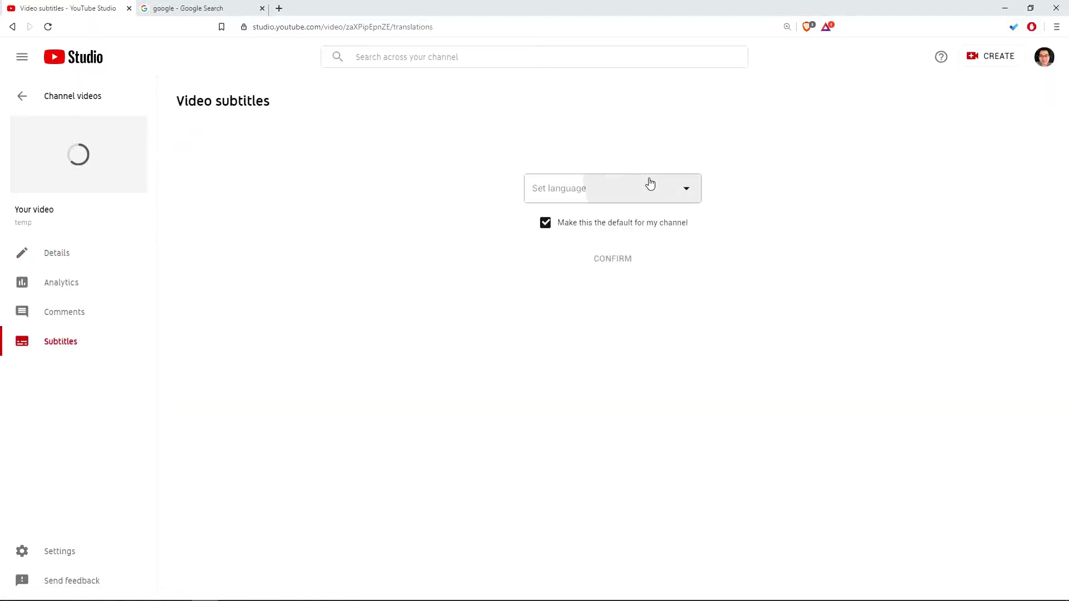
{"action": "left_click", "coordinate": [654, 189]}
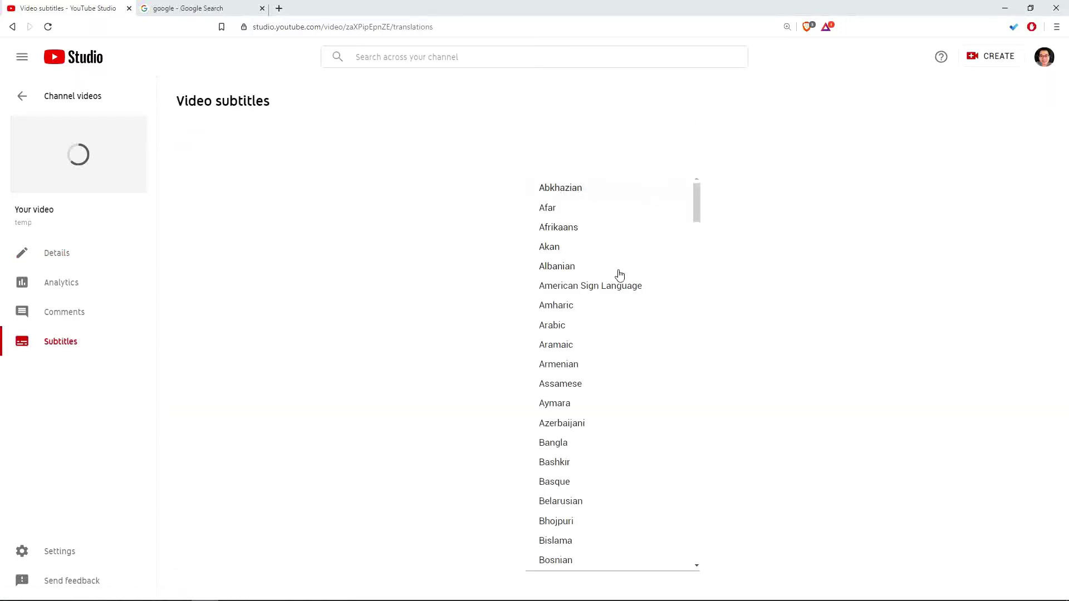
{"action": "scroll", "coordinate": [604, 286], "scroll_direction": "down", "scroll_amount": 10}
{"action": "left_click", "coordinate": [628, 373]}
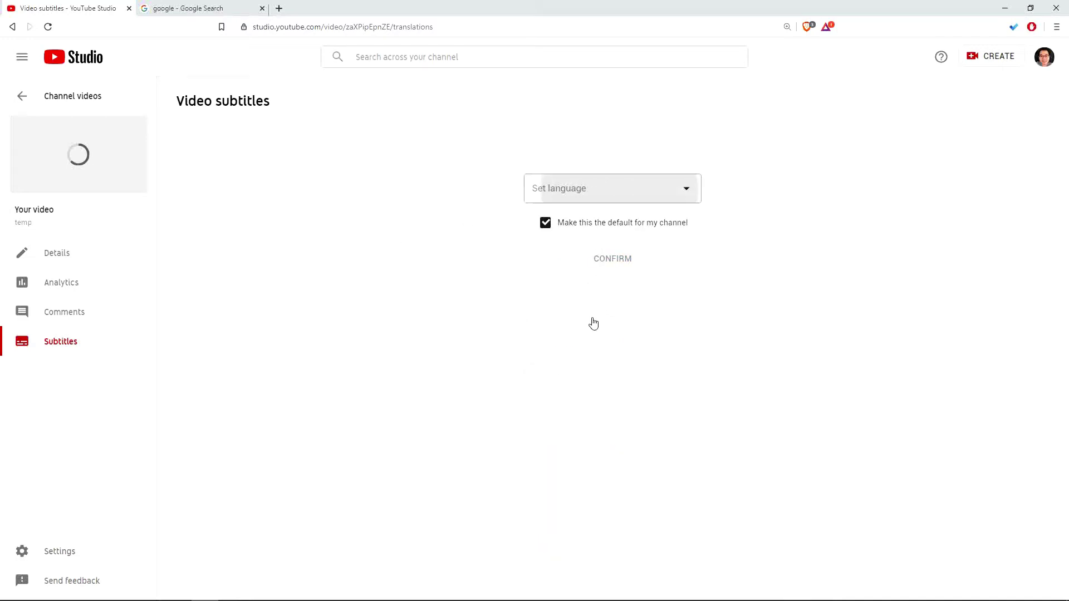
{"action": "left_click", "coordinate": [591, 189]}
{"action": "scroll", "coordinate": [596, 279], "scroll_direction": "down", "scroll_amount": 10}
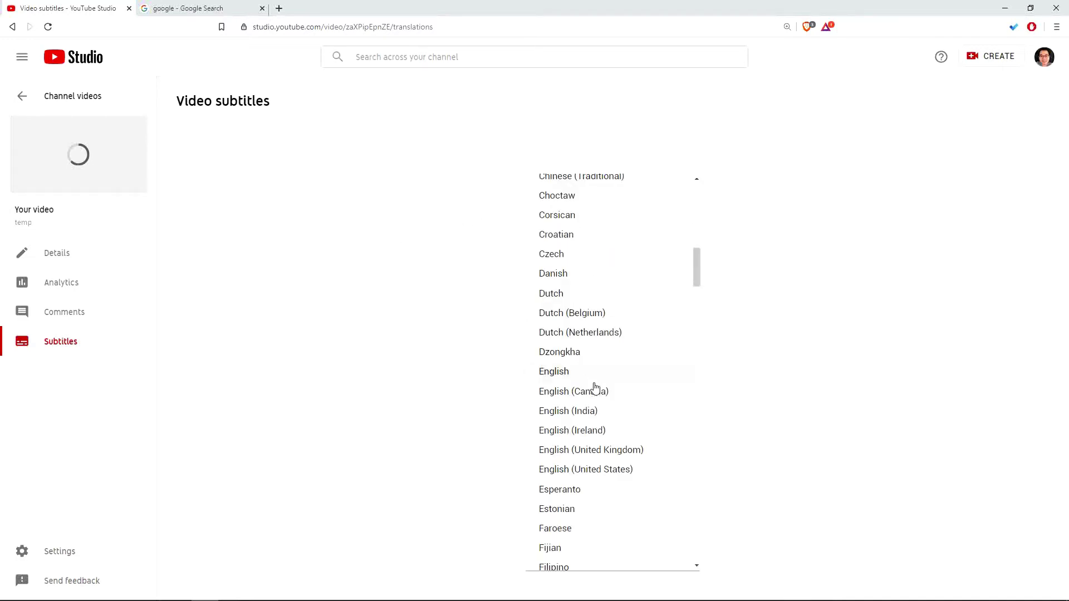
{"action": "left_click", "coordinate": [561, 375]}
{"action": "left_click", "coordinate": [617, 260]}
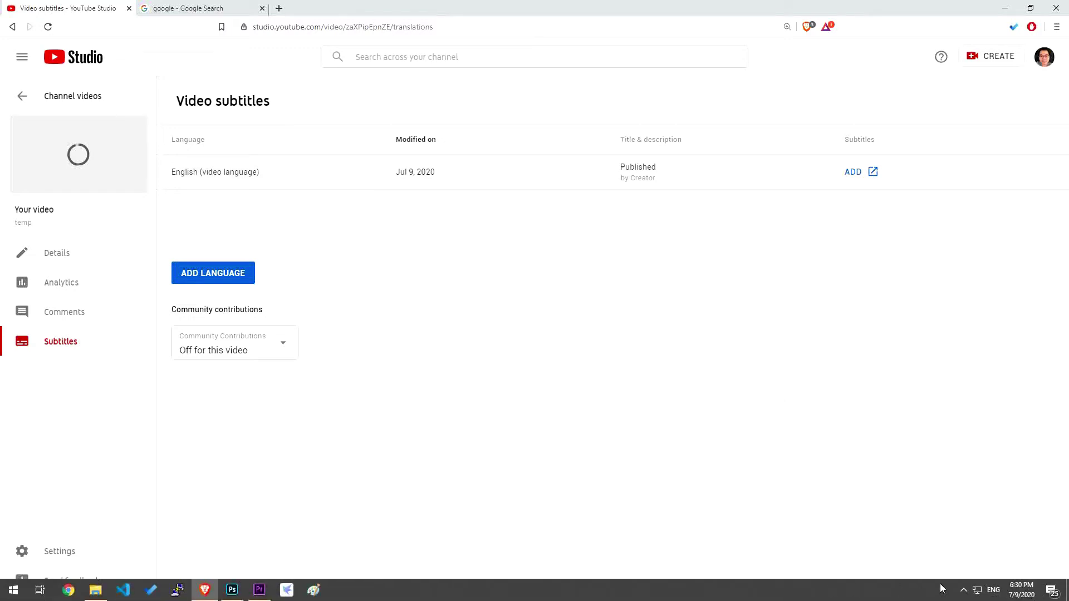
Step: Pause the screen recording from the system tray
{"action": "left_click", "coordinate": [963, 590]}
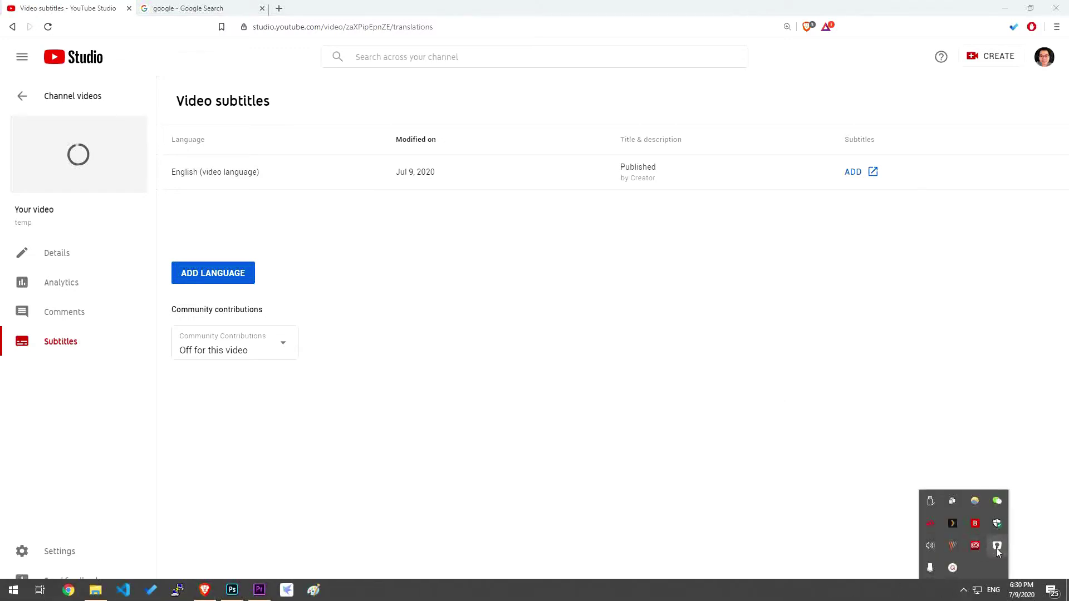
{"action": "left_click", "coordinate": [953, 567]}
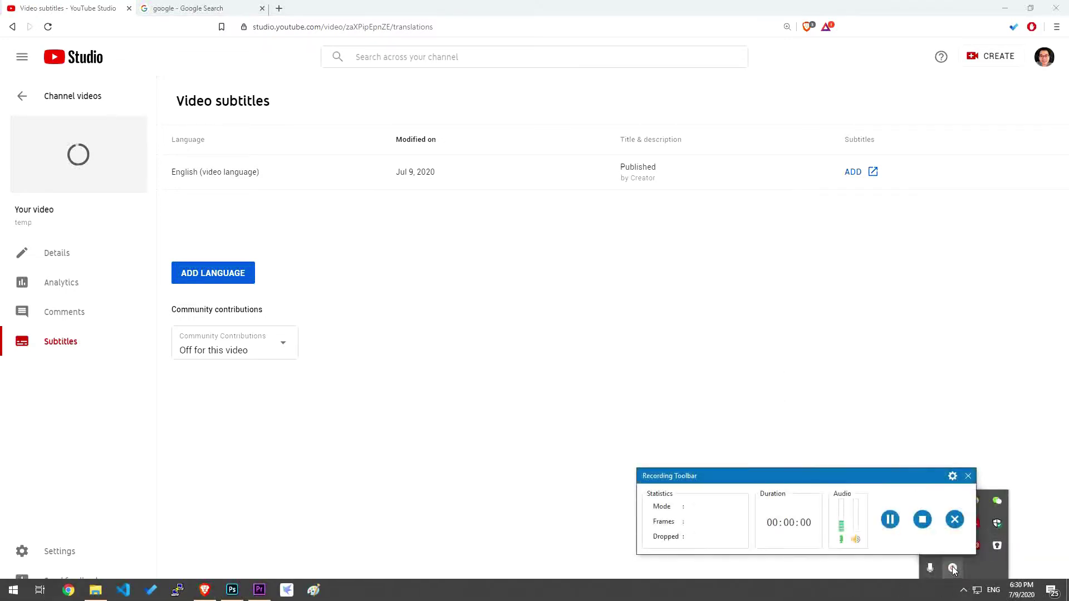
{"action": "left_click", "coordinate": [922, 520]}
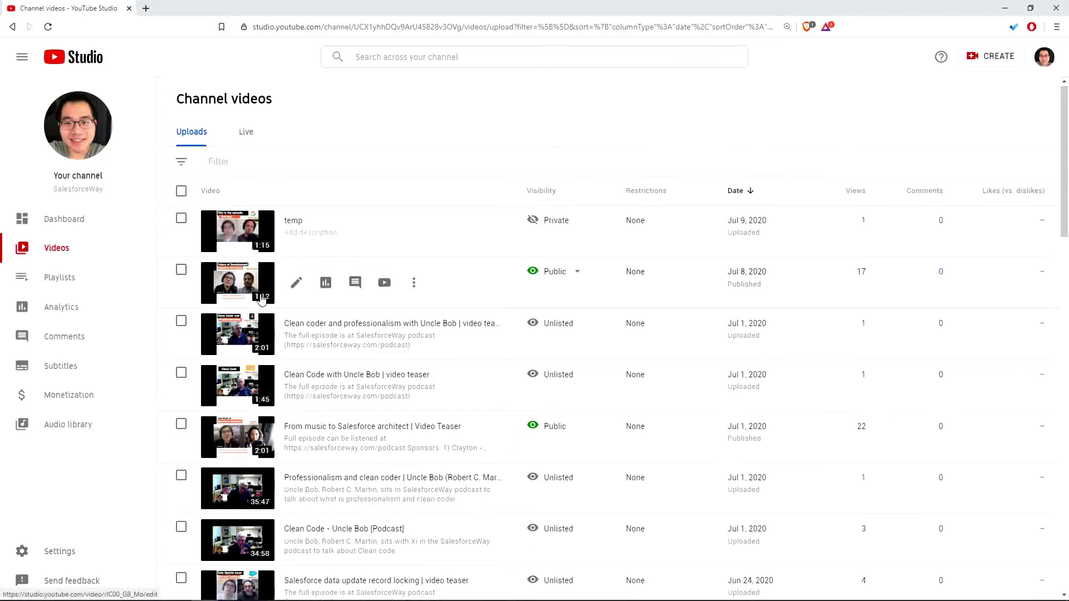
Step: Open the details of the private Jun 24, 2020 temp video from the Uploads list
{"action": "scroll", "coordinate": [261, 299], "scroll_direction": "down", "scroll_amount": 2}
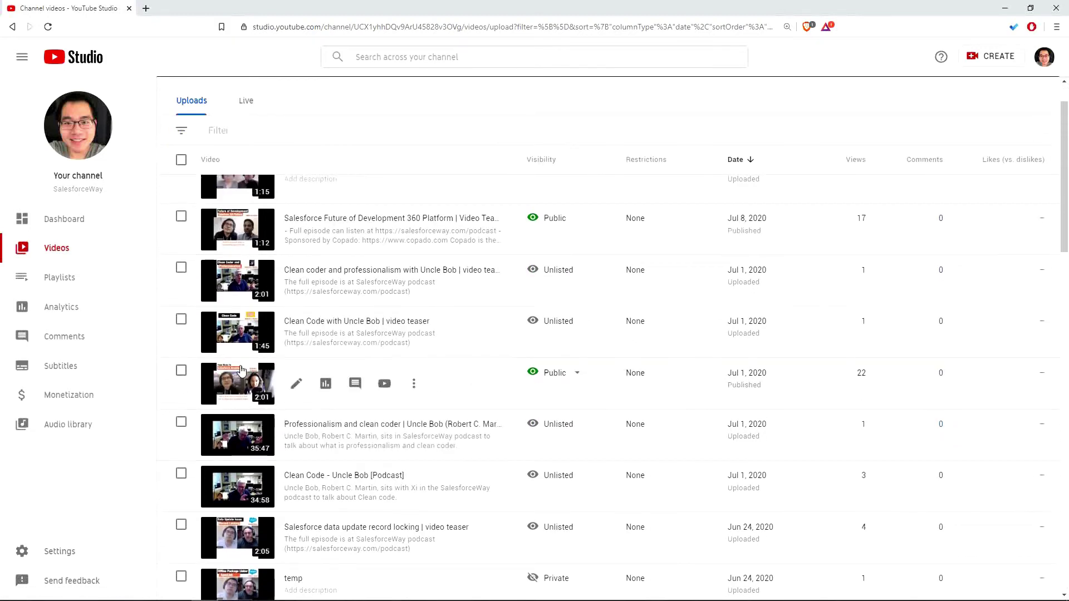
{"action": "scroll", "coordinate": [259, 321], "scroll_direction": "up", "scroll_amount": 2}
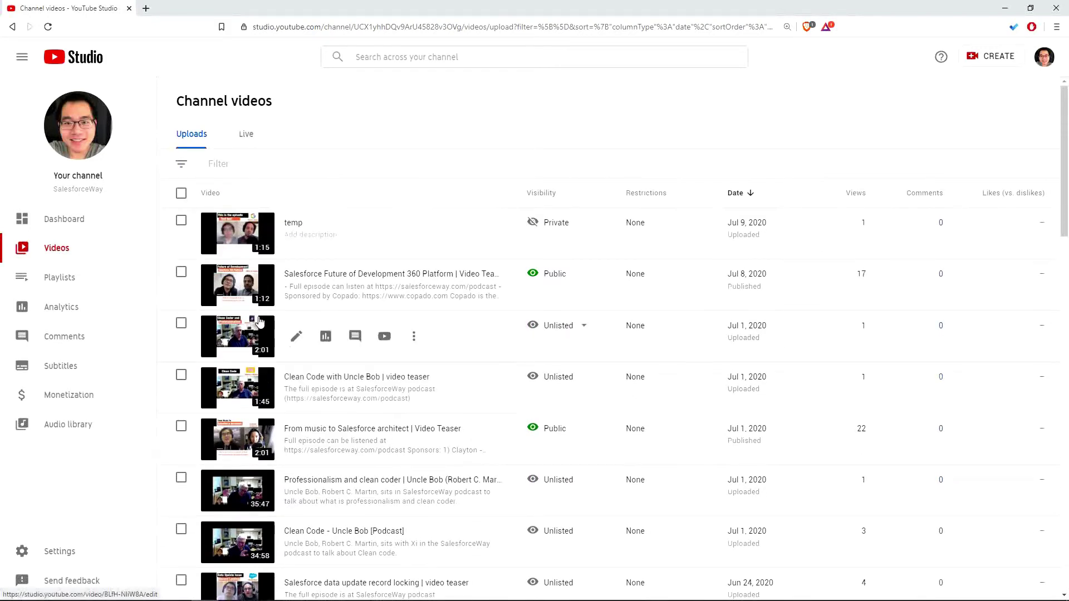
{"action": "scroll", "coordinate": [259, 321], "scroll_direction": "down", "scroll_amount": 4}
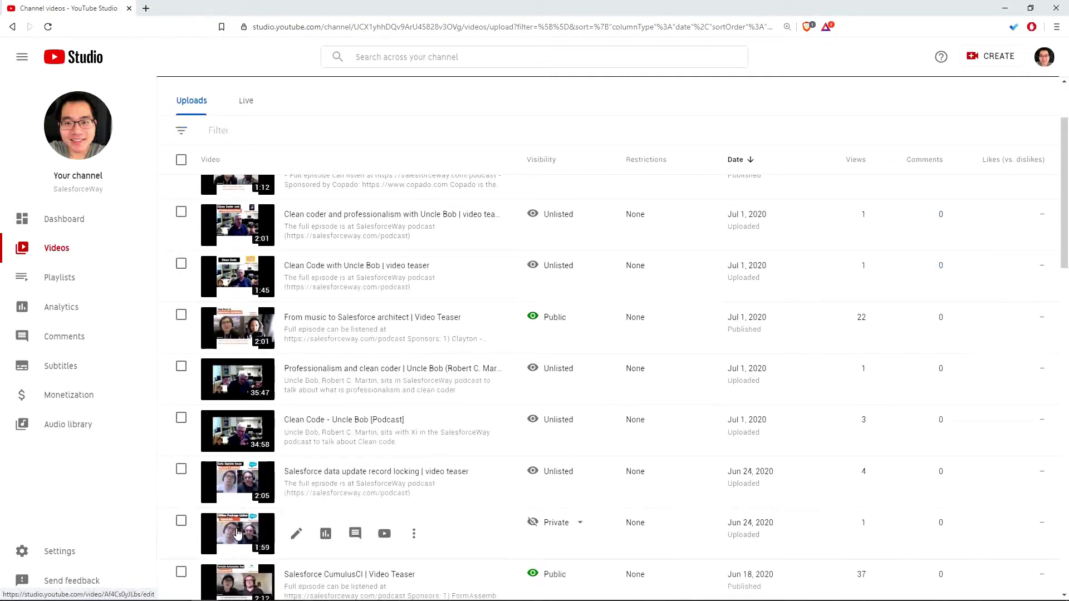
{"action": "left_click", "coordinate": [238, 533]}
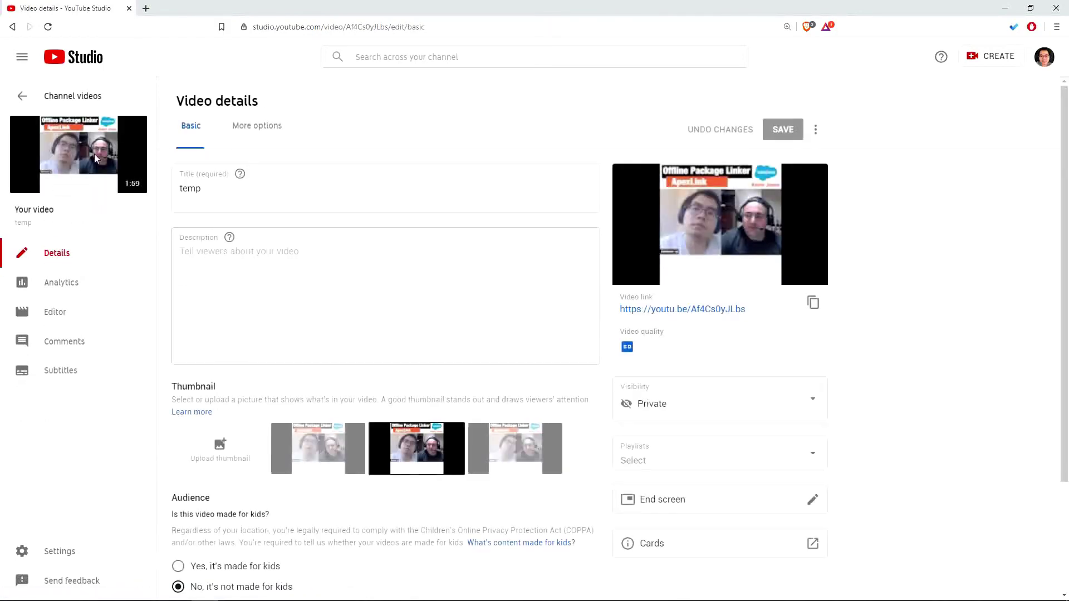
Step: View the Jun 24 temp video's published English (Automatic) subtitles from its Subtitles page
{"action": "left_click", "coordinate": [61, 377]}
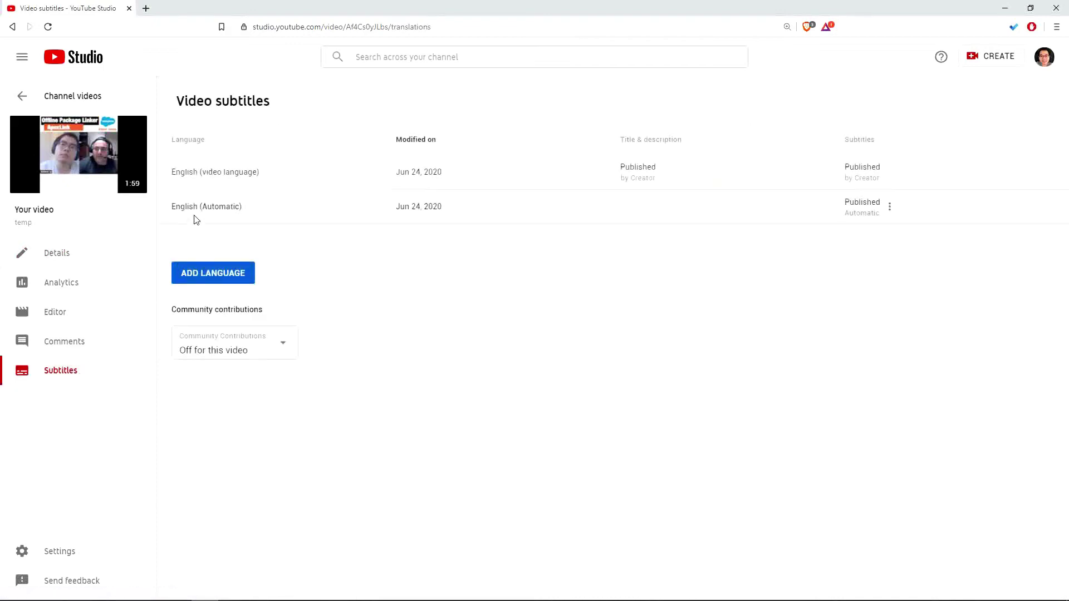
{"action": "left_click_drag", "start_coordinate": [174, 206], "coordinate": [241, 207]}
{"action": "left_click", "coordinate": [691, 267]}
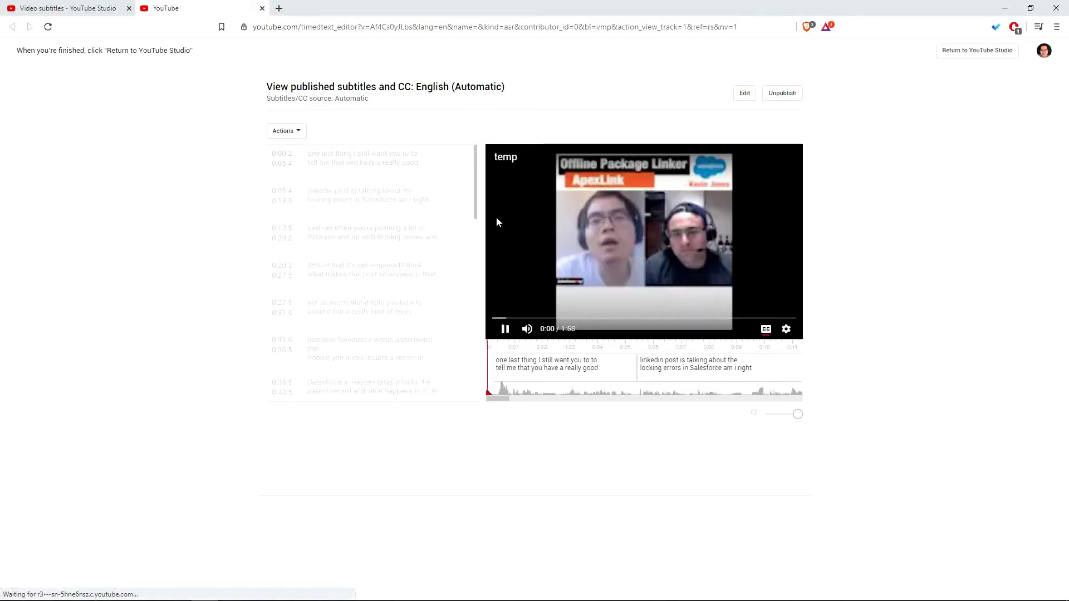
Step: Pause the preview and start editing the English (Automatic) subtitles
{"action": "left_click", "coordinate": [505, 329]}
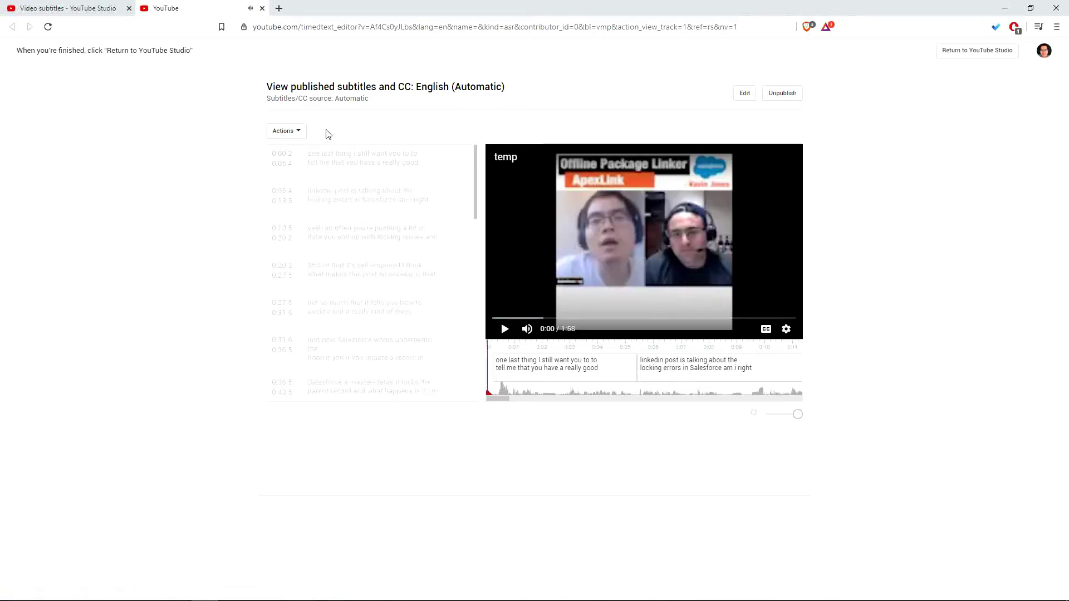
{"action": "left_click", "coordinate": [296, 133]}
{"action": "left_click", "coordinate": [744, 93]}
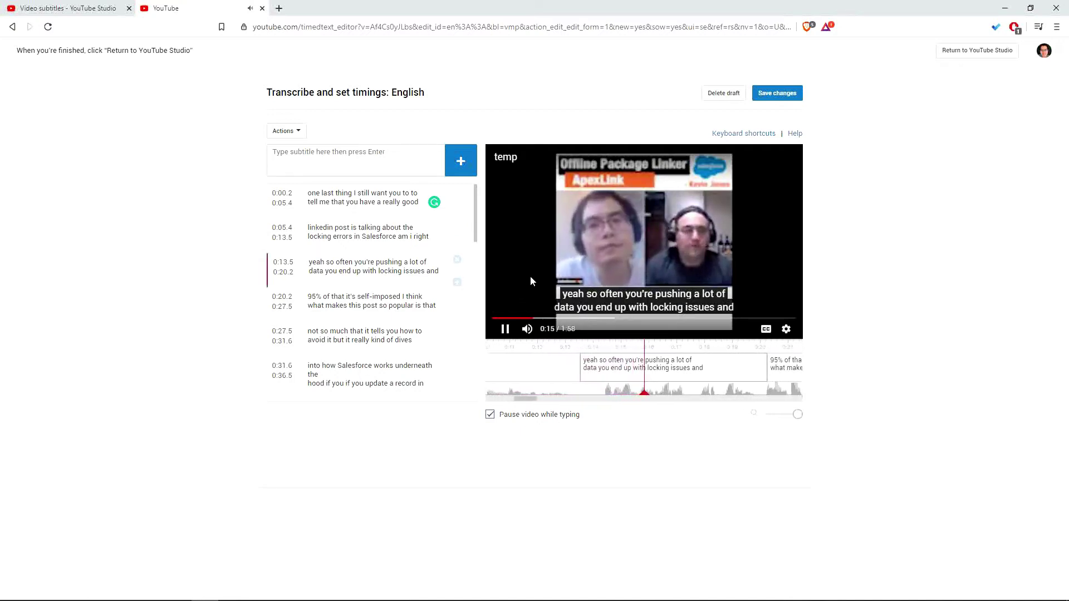
Step: Remove 'yeah so often' from the 0:13.5 subtitle line and save the changes
{"action": "left_click", "coordinate": [608, 257]}
{"action": "left_click", "coordinate": [371, 271]}
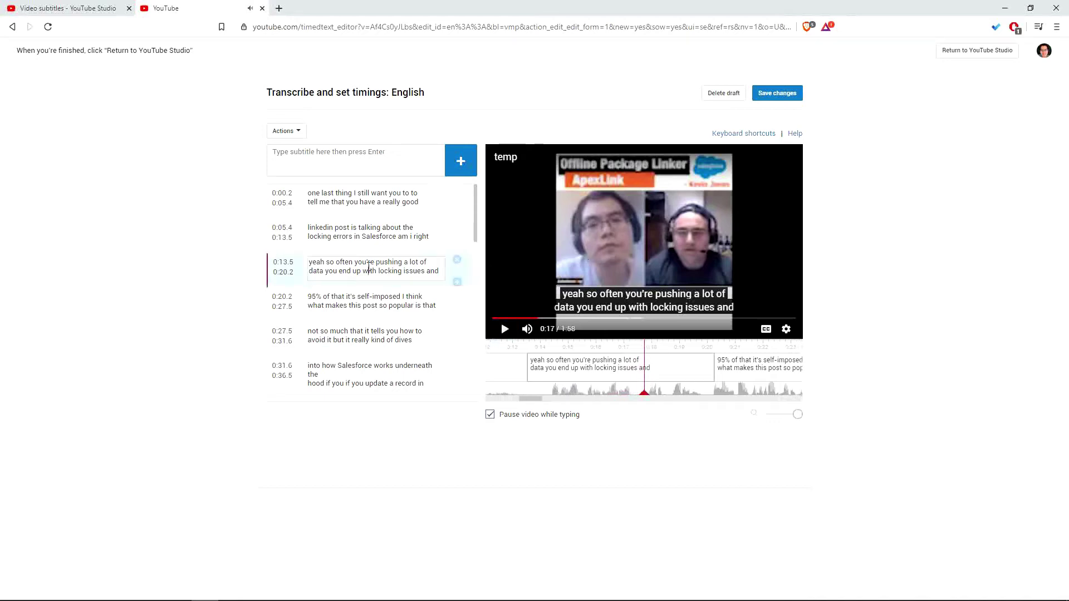
{"action": "double_click", "coordinate": [370, 271]}
{"action": "left_click", "coordinate": [343, 271]}
{"action": "left_click_drag", "start_coordinate": [355, 262], "coordinate": [307, 258]}
{"action": "key", "text": "BackSpace"}
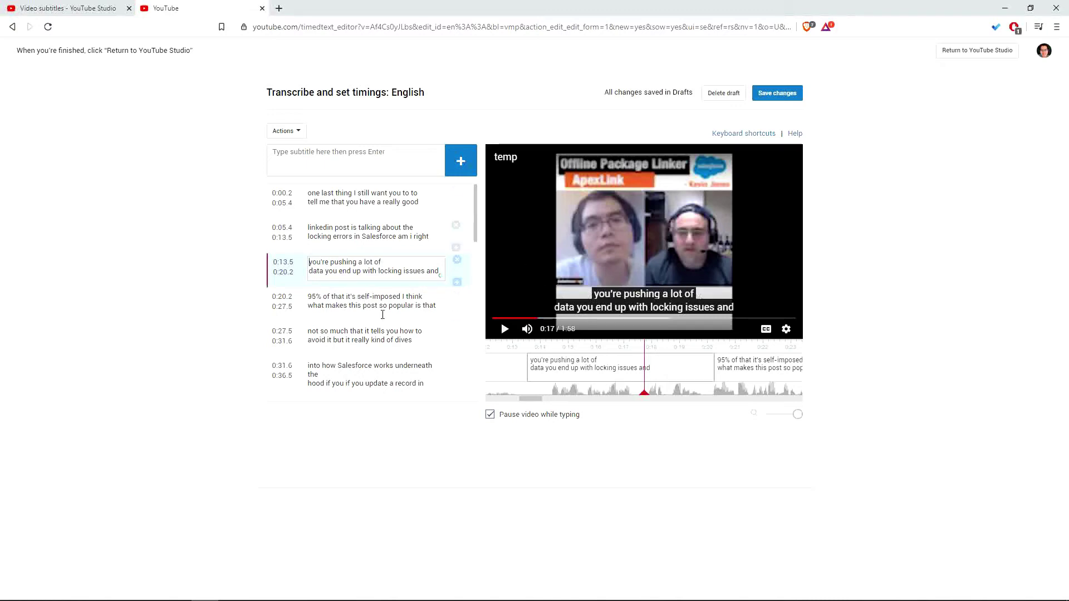
{"action": "scroll", "coordinate": [372, 327], "scroll_direction": "down", "scroll_amount": 10}
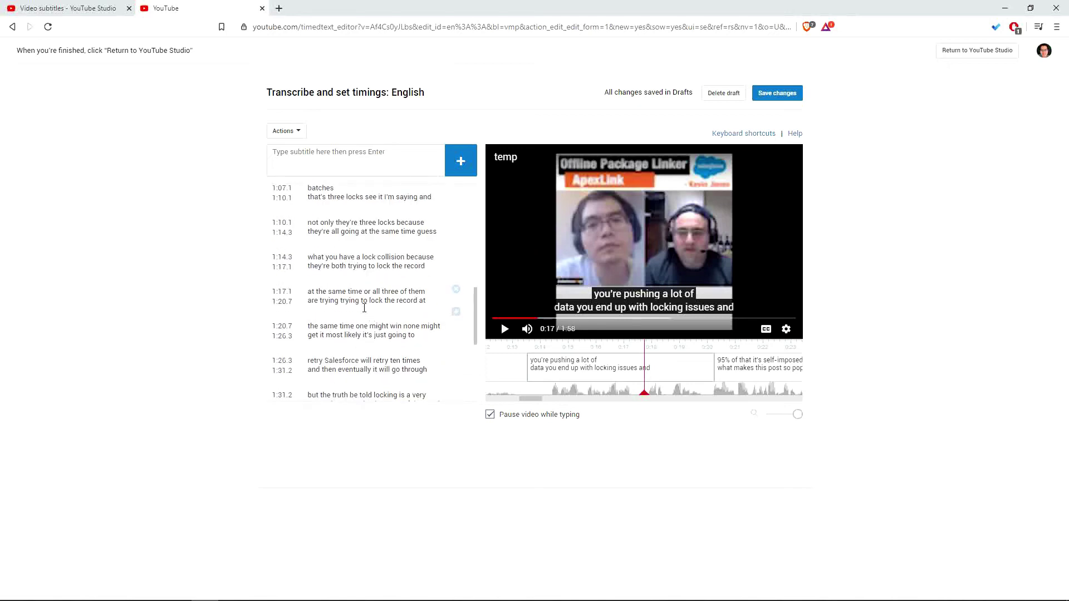
{"action": "double_click", "coordinate": [365, 300]}
{"action": "scroll", "coordinate": [368, 301], "scroll_direction": "down", "scroll_amount": 4}
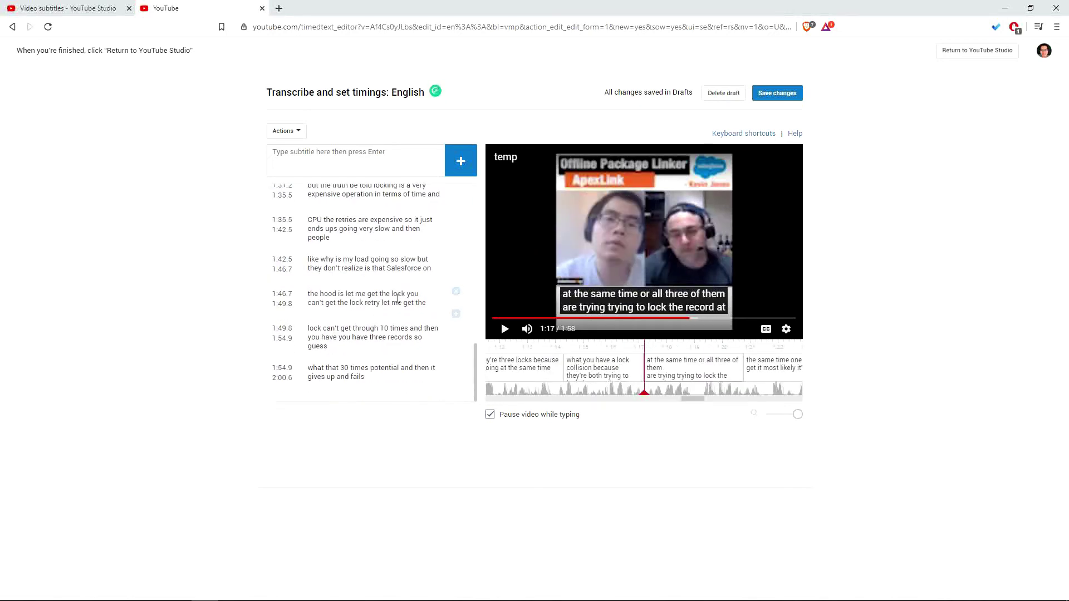
{"action": "left_click", "coordinate": [777, 94]}
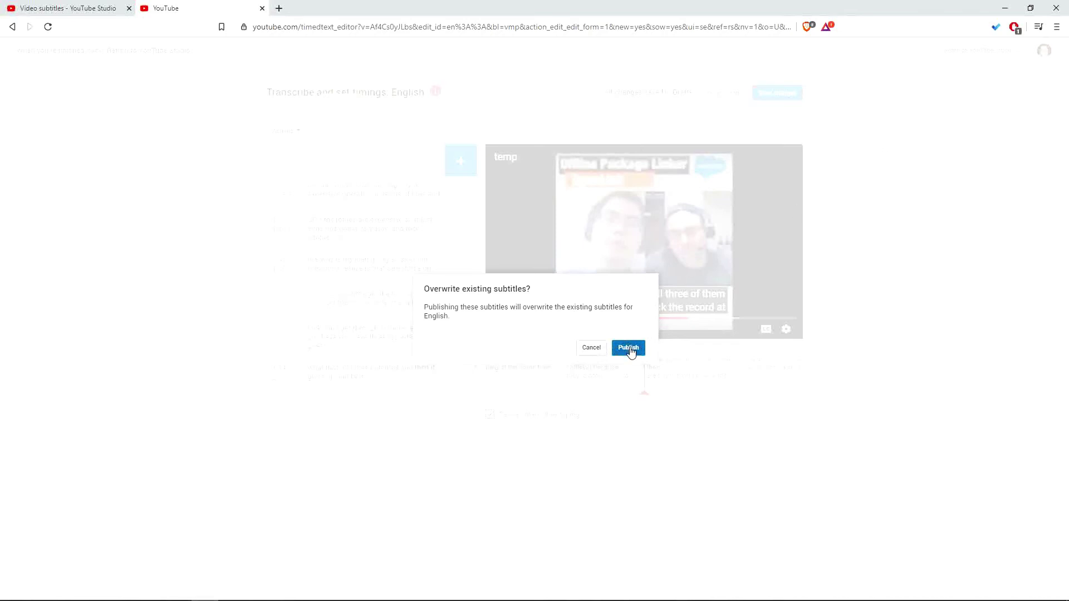
Step: Publish the edited captions, overwriting the existing English subtitle track
{"action": "left_click", "coordinate": [628, 348]}
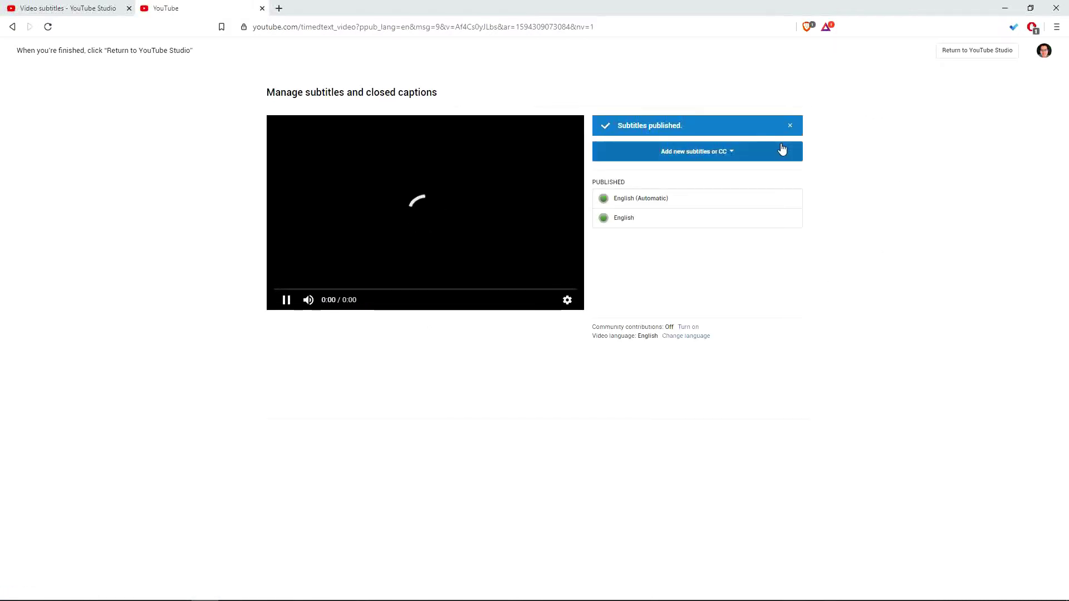
{"action": "left_click", "coordinate": [624, 220]}
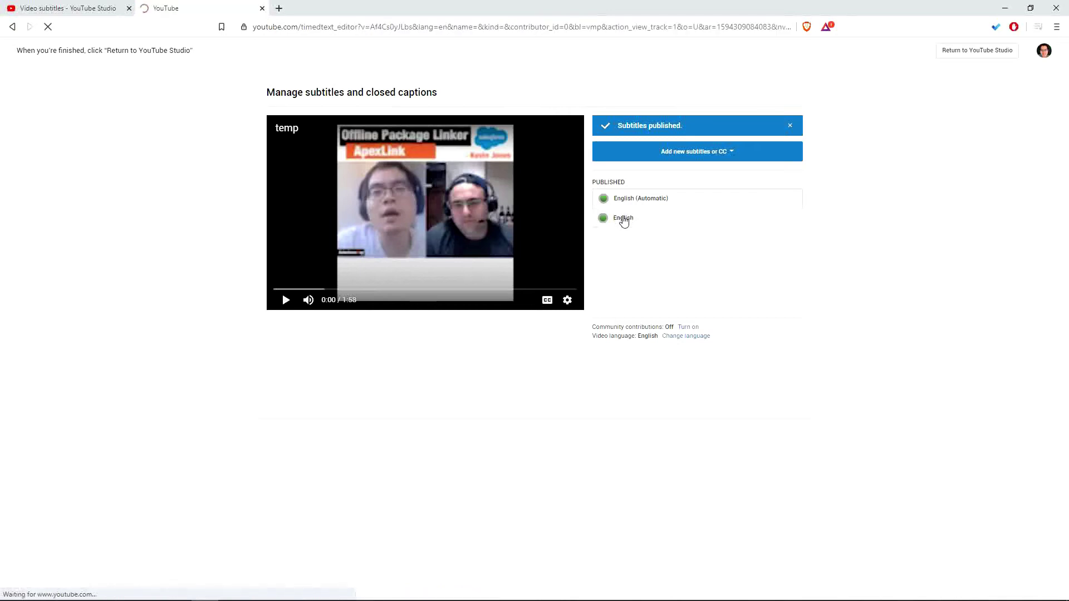
Step: Download the English subtitles as captions.srt into career journey's Adobe Premiere Pro Audio Previews folder
{"action": "left_click", "coordinate": [294, 133]}
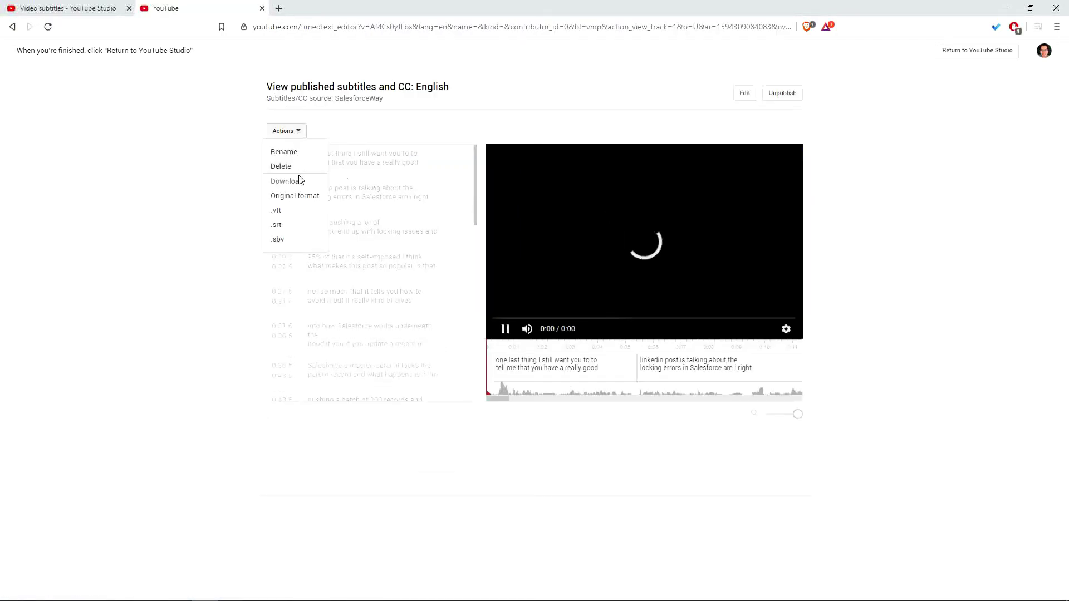
{"action": "left_click", "coordinate": [292, 225]}
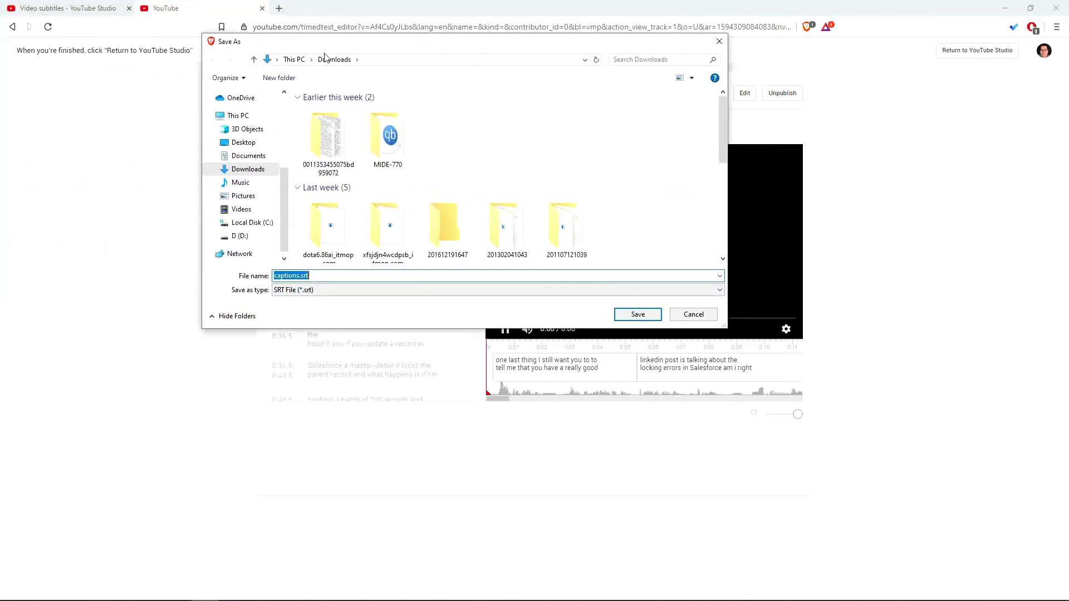
{"action": "scroll", "coordinate": [270, 190], "scroll_direction": "down", "scroll_amount": 1}
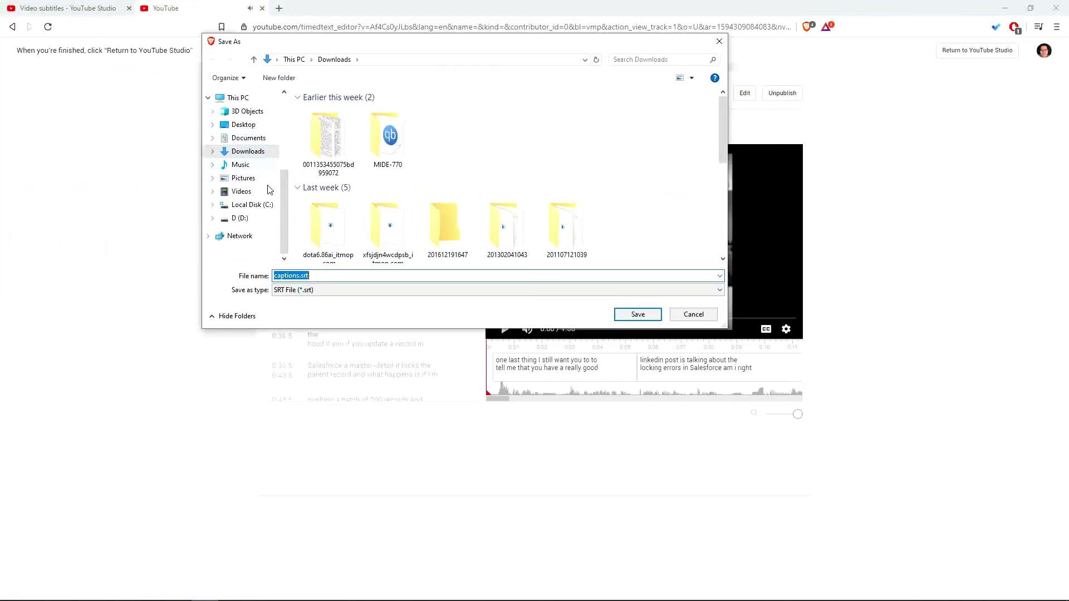
{"action": "scroll", "coordinate": [268, 203], "scroll_direction": "up", "scroll_amount": 4}
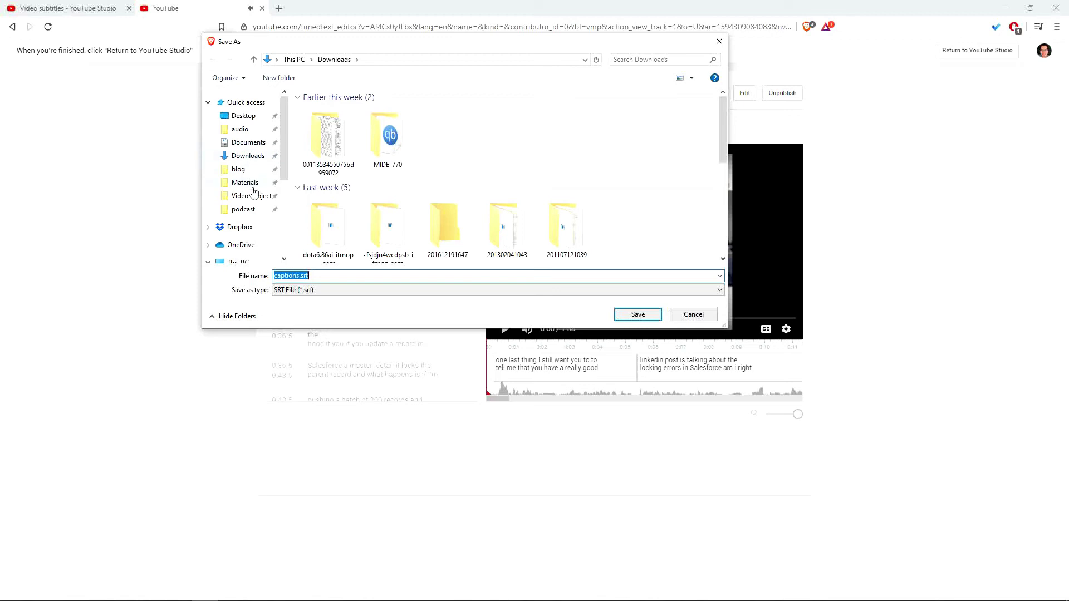
{"action": "left_click", "coordinate": [254, 198]}
{"action": "double_click", "coordinate": [334, 153]}
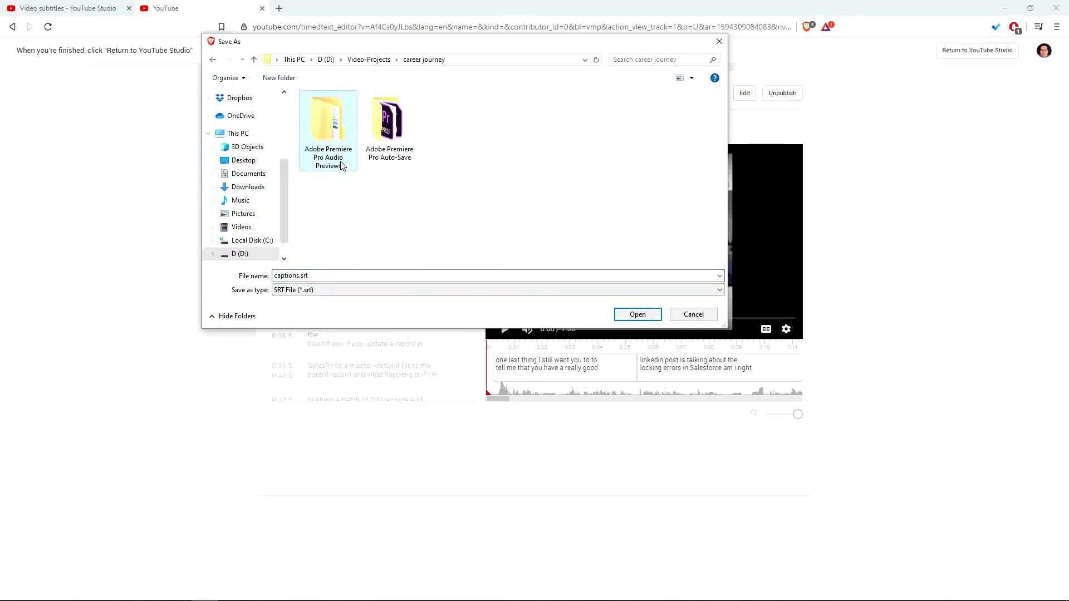
{"action": "left_click", "coordinate": [637, 314]}
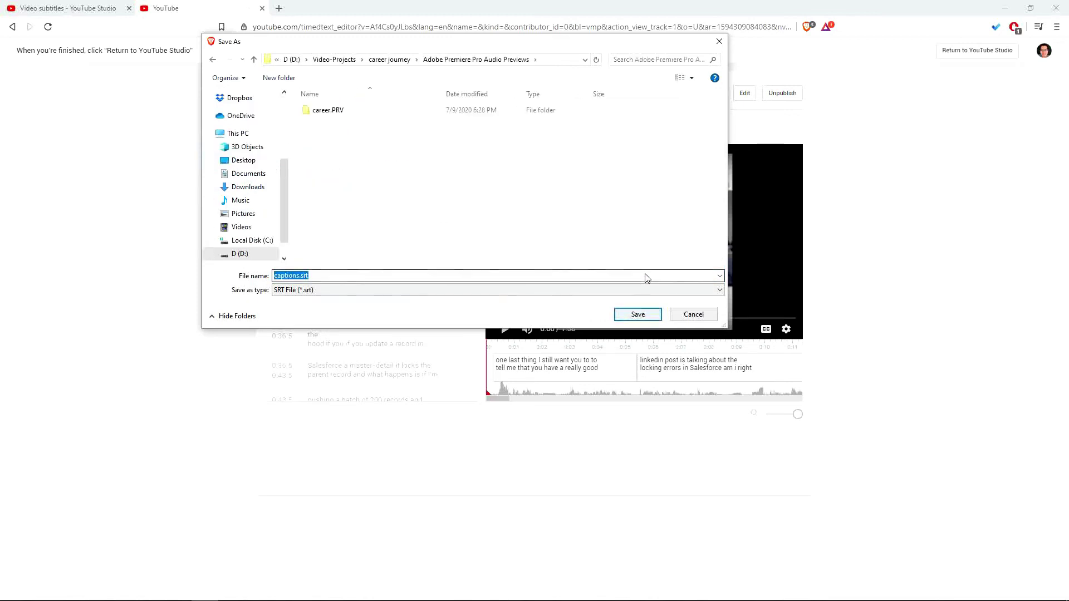
{"action": "left_click", "coordinate": [638, 315]}
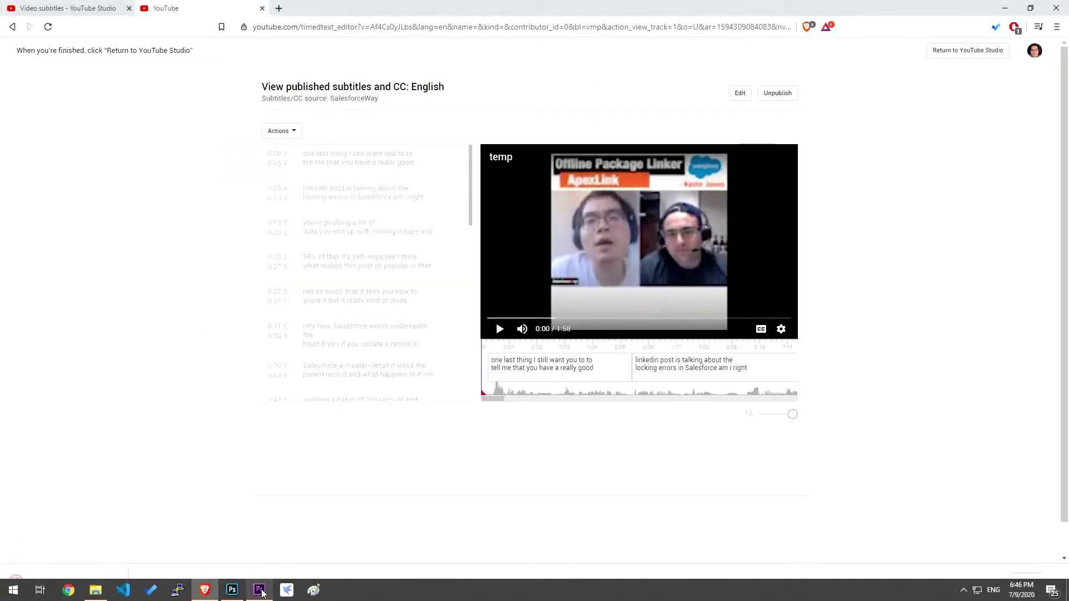
{"action": "left_click", "coordinate": [260, 589]}
{"action": "double_click", "coordinate": [126, 550]}
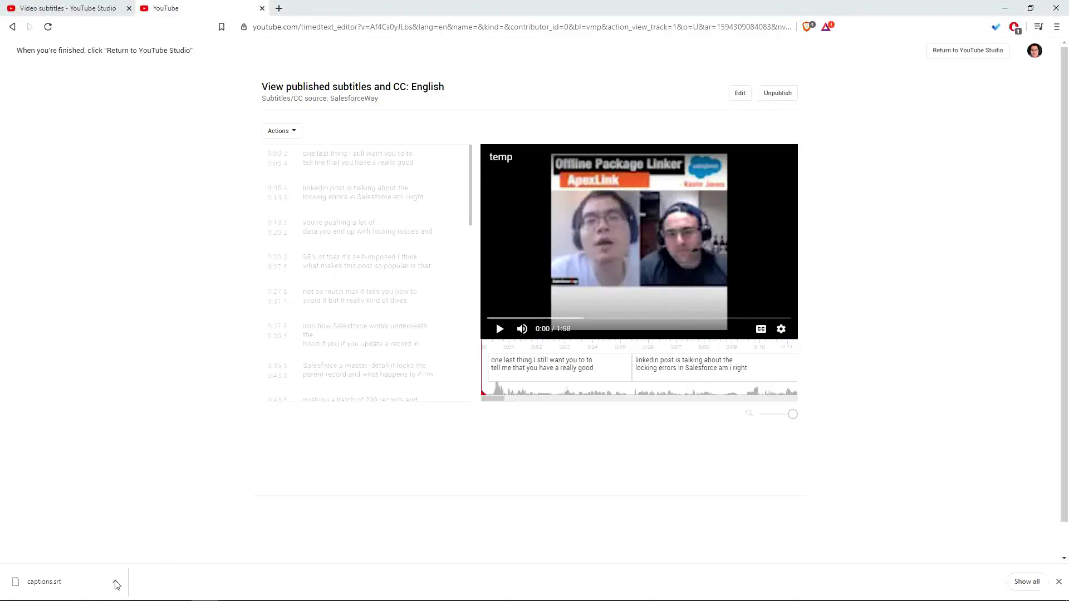
Step: Locate the downloaded captions.srt in Explorer, moving up to the career journey folder
{"action": "left_click", "coordinate": [117, 585]}
{"action": "left_click", "coordinate": [142, 542]}
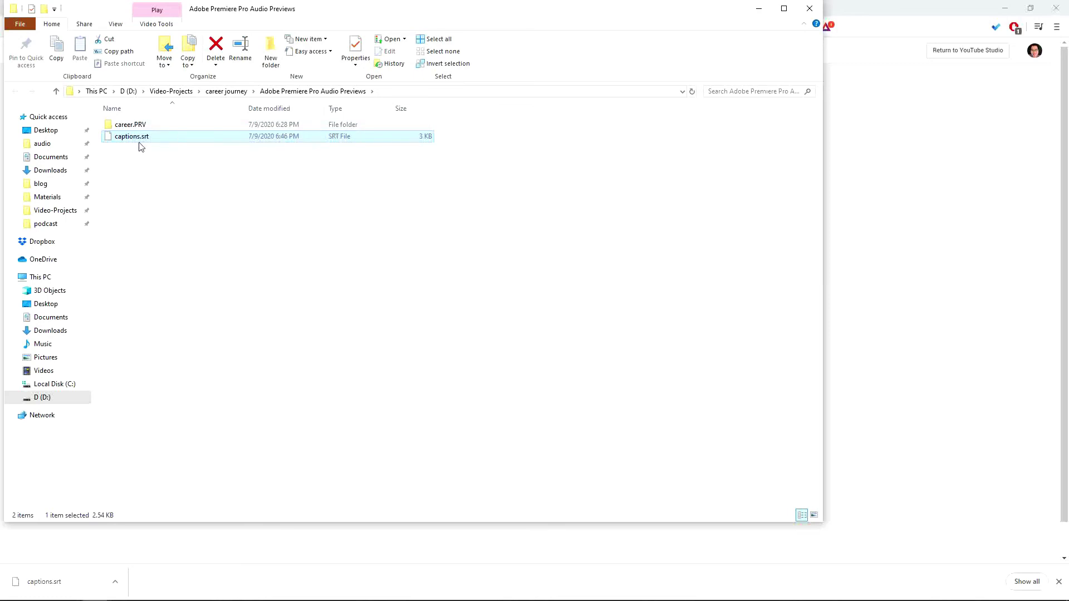
{"action": "left_click", "coordinate": [223, 92]}
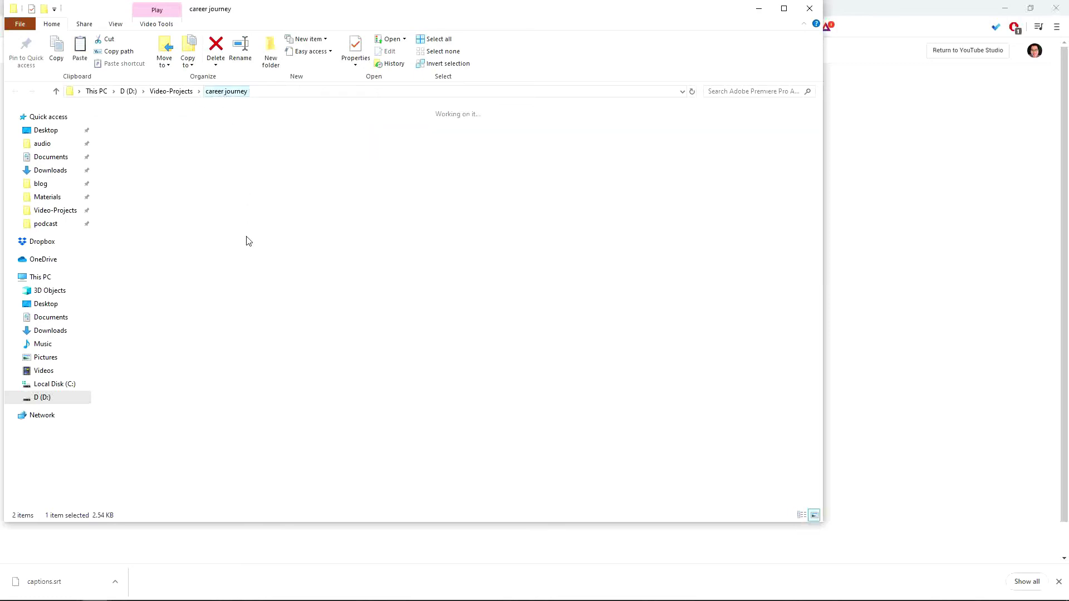
{"action": "left_click", "coordinate": [810, 8]}
Step: Import captions.srt into the Premiere Pro project
{"action": "left_click", "coordinate": [259, 590]}
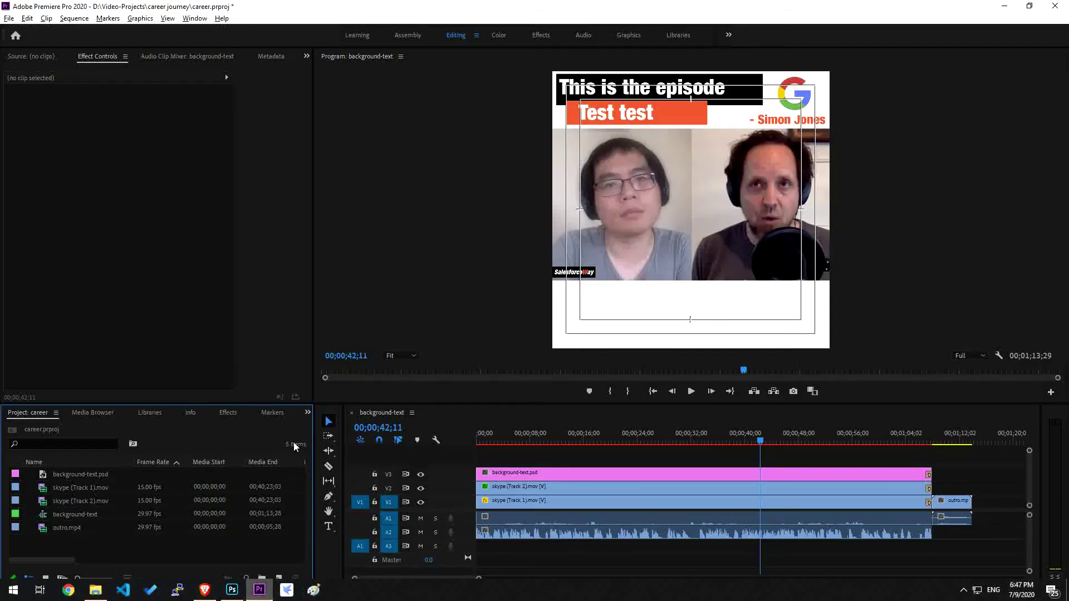
{"action": "double_click", "coordinate": [166, 543]}
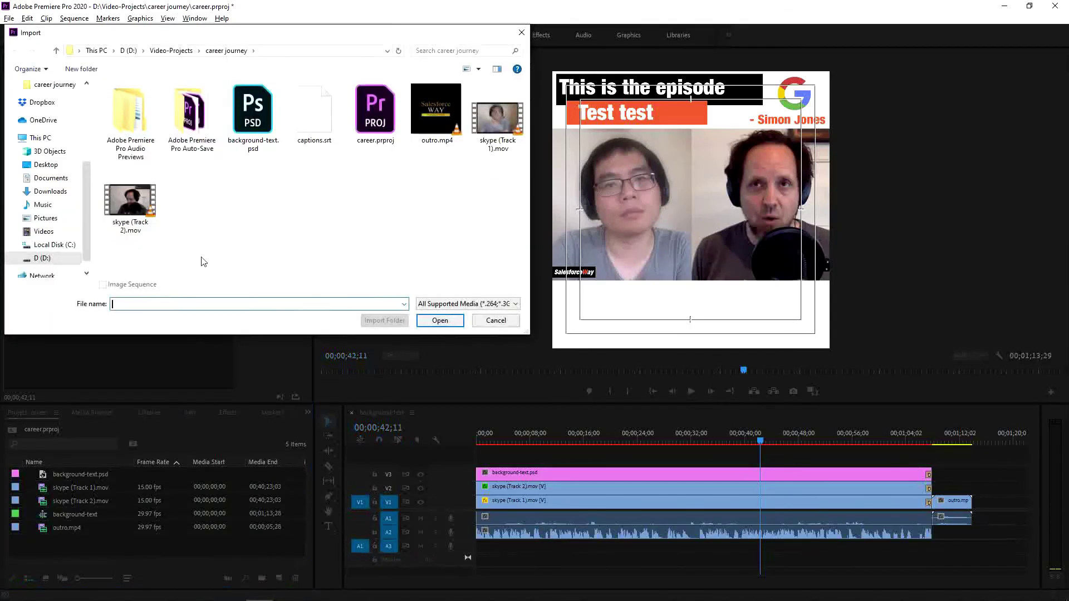
{"action": "double_click", "coordinate": [311, 125]}
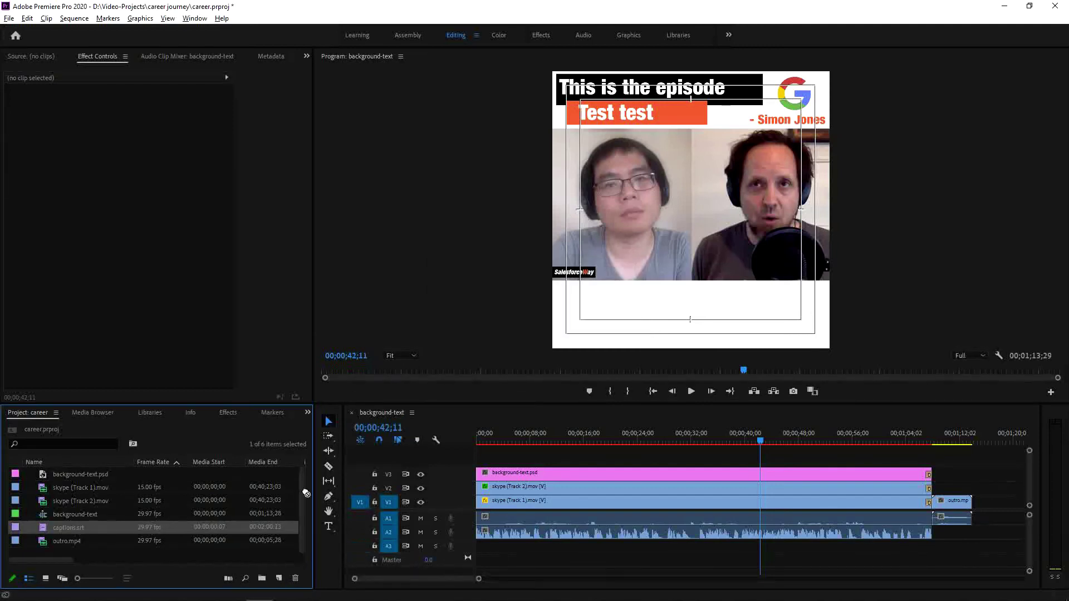
Step: Place captions.srt on a new V4 track and trim off the part past the interview's end
{"action": "left_click_drag", "start_coordinate": [305, 493], "coordinate": [467, 458]}
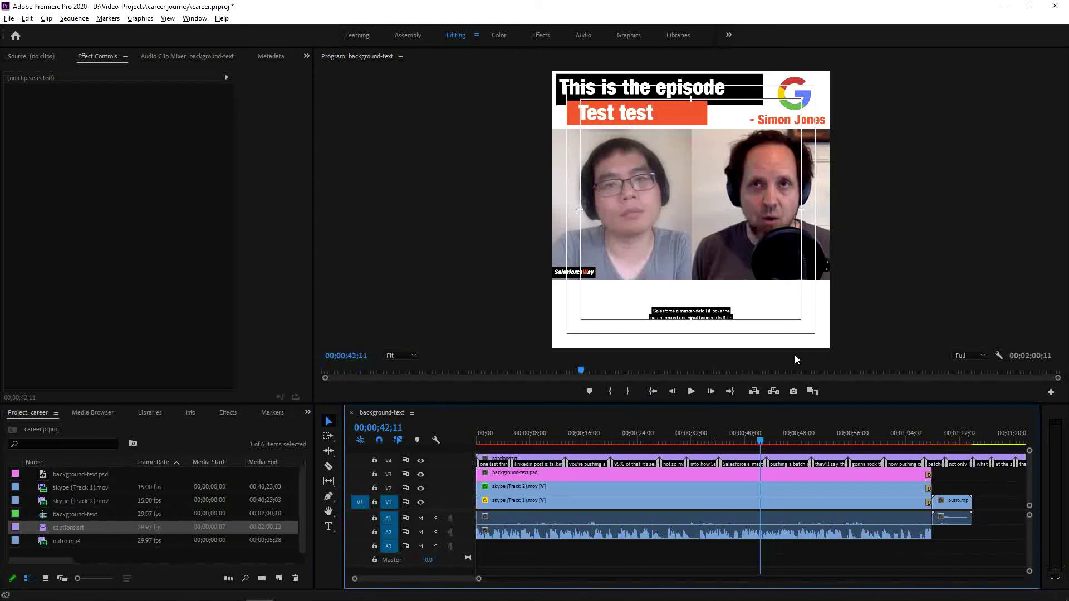
{"action": "key", "text": "c"}
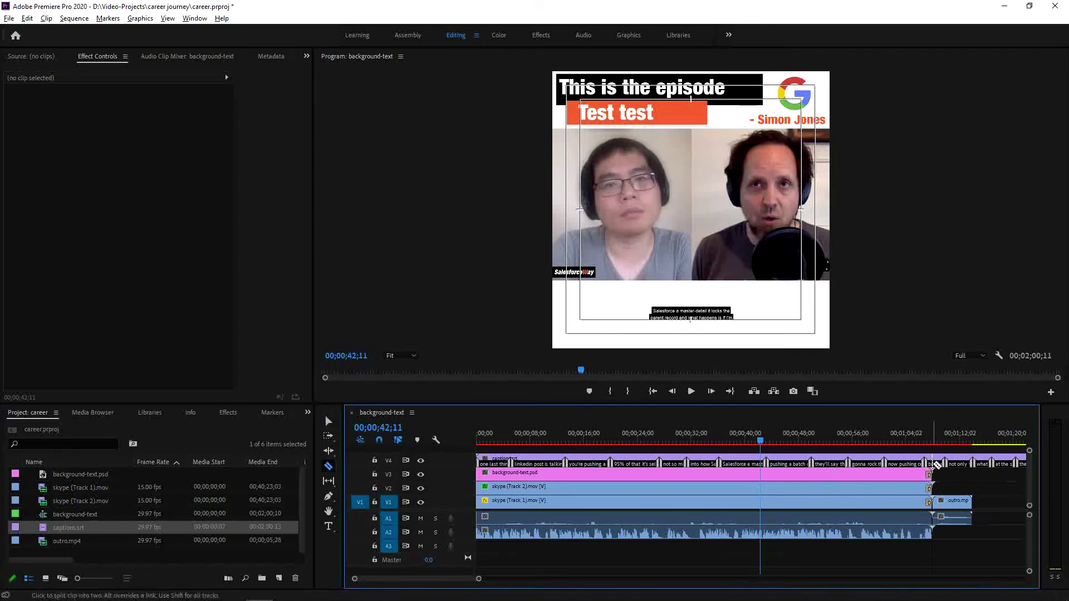
{"action": "left_click", "coordinate": [937, 465]}
{"action": "key", "text": "v"}
{"action": "left_click", "coordinate": [974, 466]}
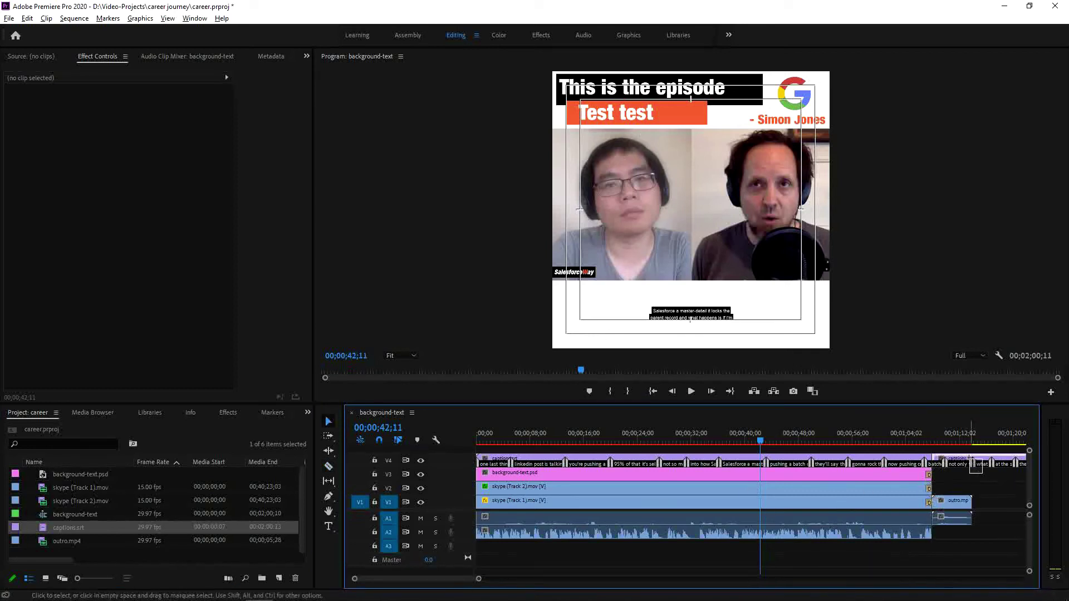
{"action": "key", "text": "Delete"}
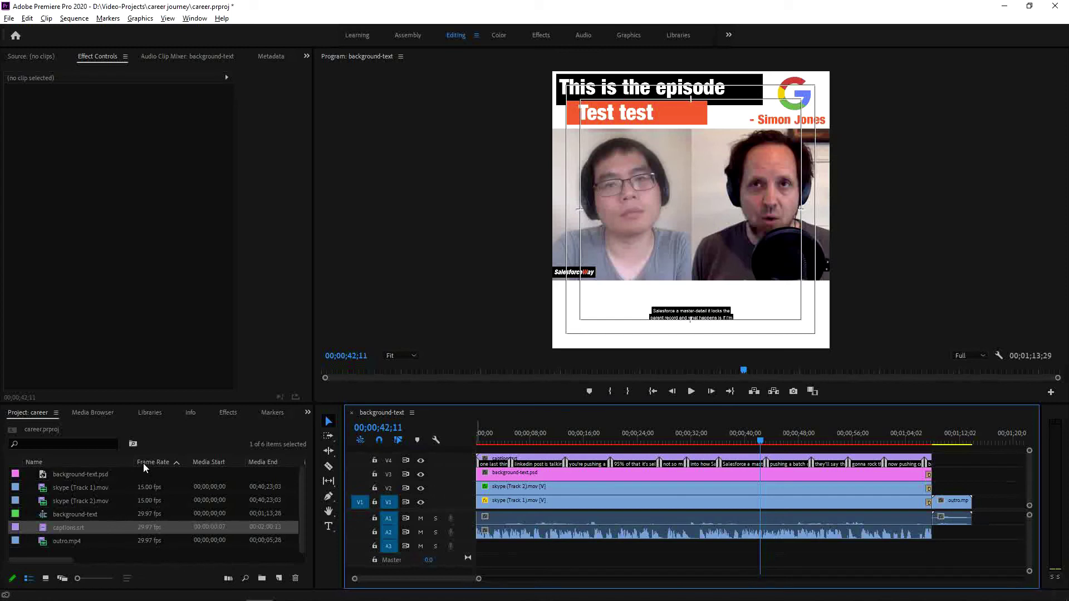
Step: Apply the 'lyrics' preset to the caption clip and enlarge the caption list panel
{"action": "double_click", "coordinate": [576, 460]}
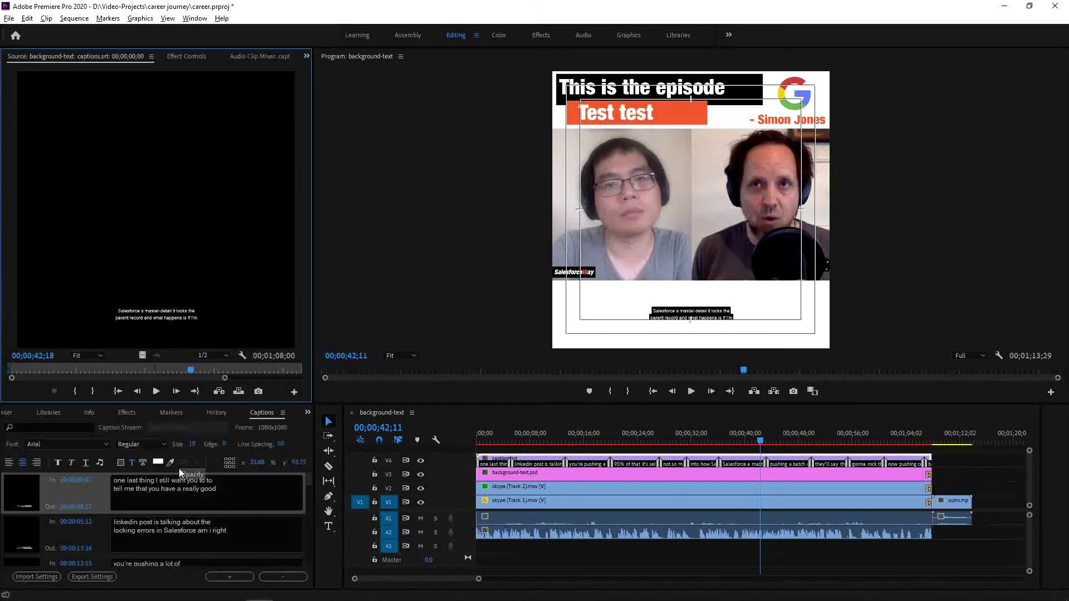
{"action": "left_click", "coordinate": [126, 414]}
{"action": "left_click_drag", "start_coordinate": [40, 467], "coordinate": [496, 458]}
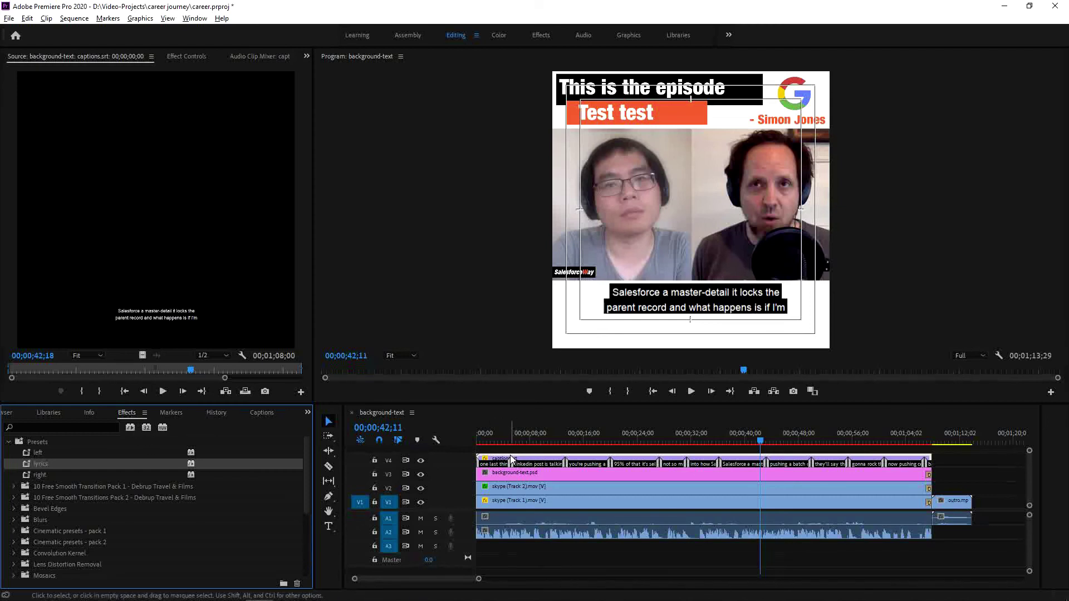
{"action": "double_click", "coordinate": [511, 458]}
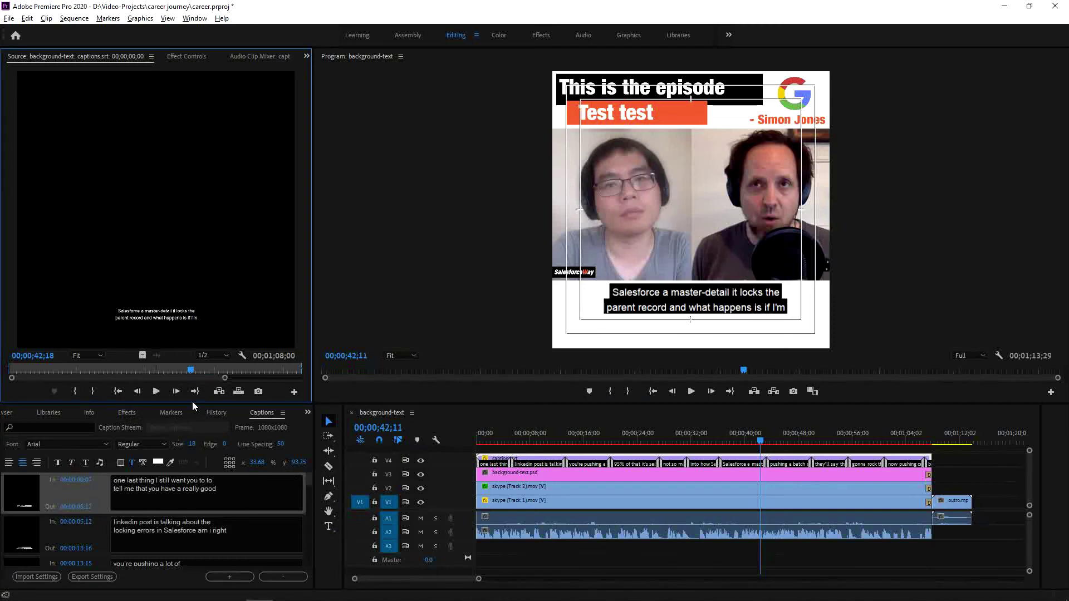
{"action": "left_click_drag", "start_coordinate": [196, 403], "coordinate": [186, 346]}
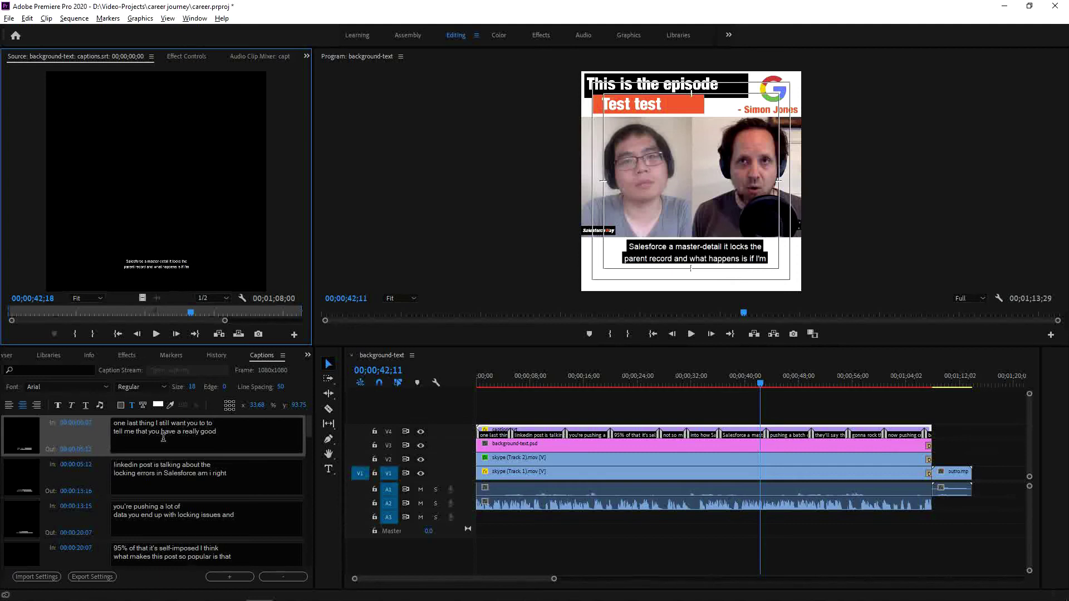
Step: Select all captions and give them a white background band
{"action": "scroll", "coordinate": [87, 452], "scroll_direction": "down", "scroll_amount": 15}
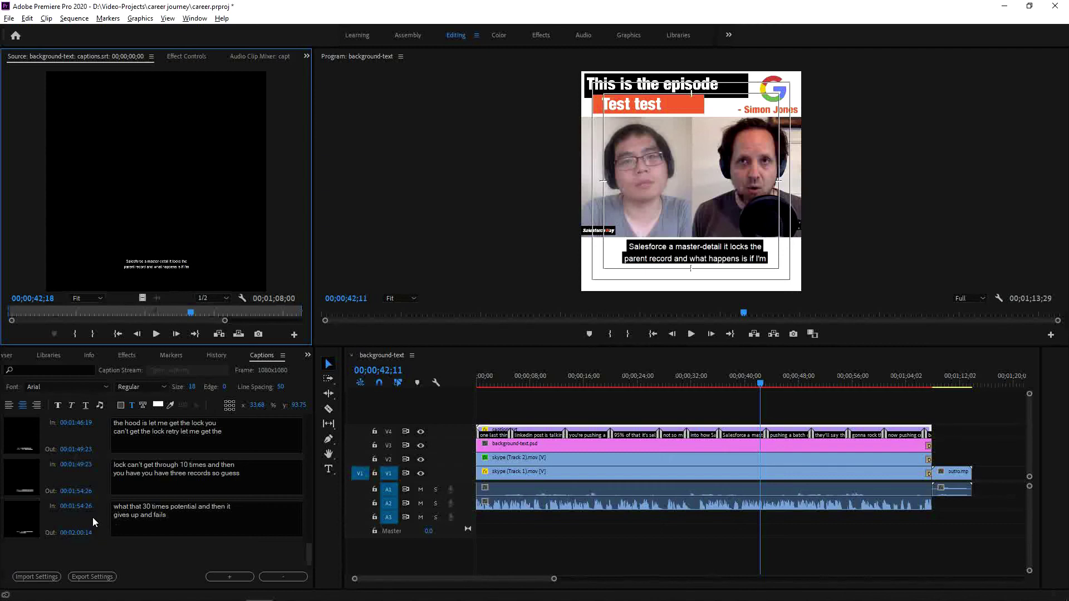
{"action": "left_click", "coordinate": [92, 517]}
{"action": "key", "text": "ctrl+a"}
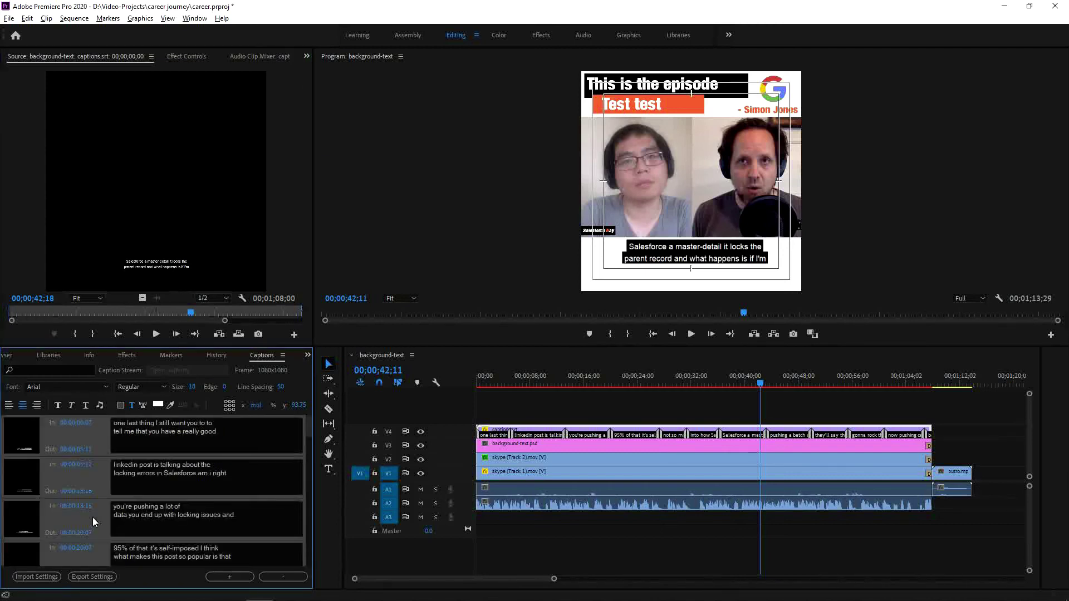
{"action": "scroll", "coordinate": [92, 517], "scroll_direction": "down", "scroll_amount": 15}
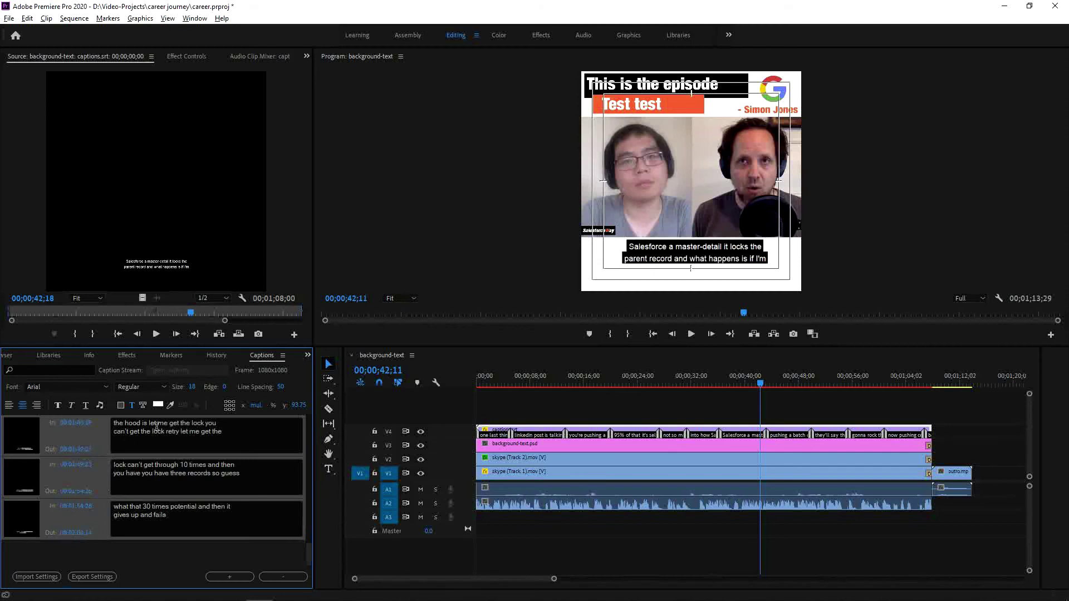
{"action": "left_click", "coordinate": [121, 405]}
{"action": "left_click", "coordinate": [159, 405]}
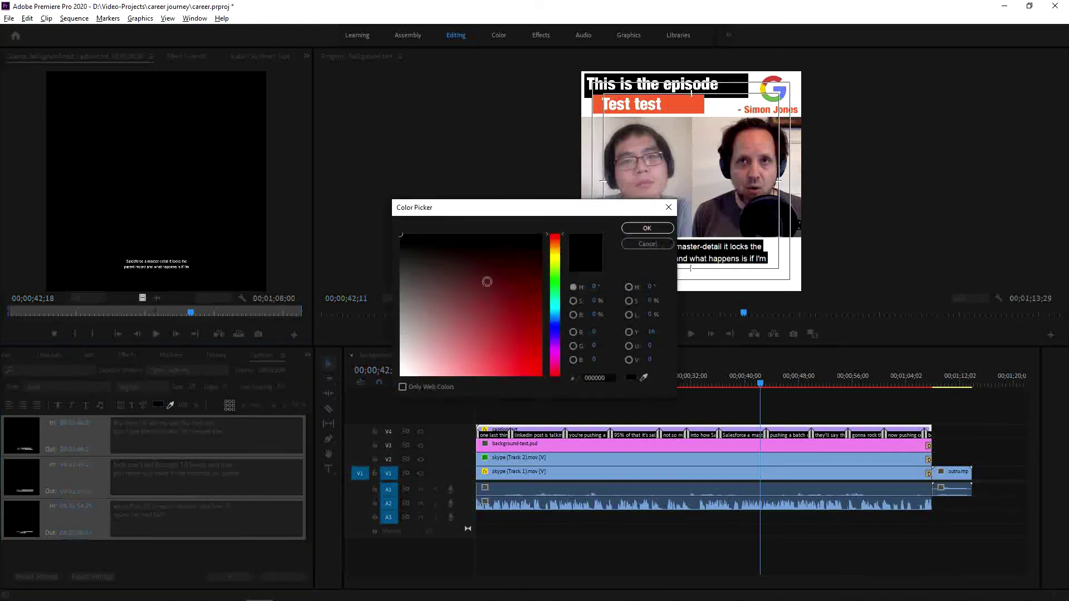
{"action": "left_click", "coordinate": [401, 374]}
{"action": "left_click", "coordinate": [636, 229]}
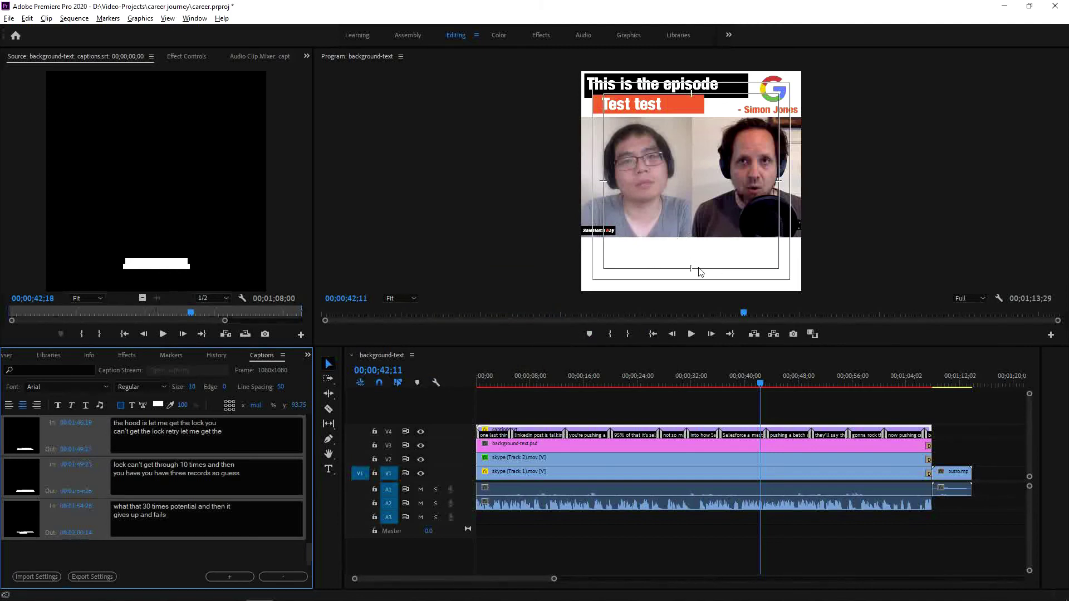
Step: Colour the caption text with the Test test banner's orange and make it bold
{"action": "left_click", "coordinate": [131, 409]}
{"action": "left_click", "coordinate": [158, 405]}
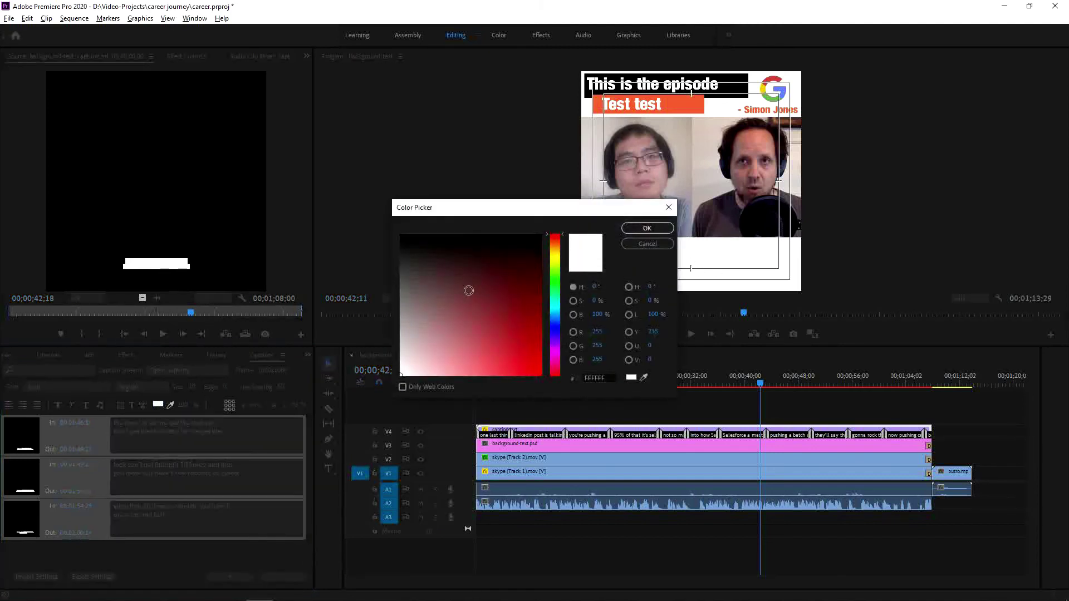
{"action": "mouse_move", "coordinate": [469, 290]}
{"action": "left_mouse_down"}
{"action": "mouse_move", "coordinate": [526, 243]}
{"action": "mouse_move", "coordinate": [530, 270]}
{"action": "mouse_move", "coordinate": [534, 258]}
{"action": "mouse_move", "coordinate": [521, 286]}
{"action": "left_mouse_up"}
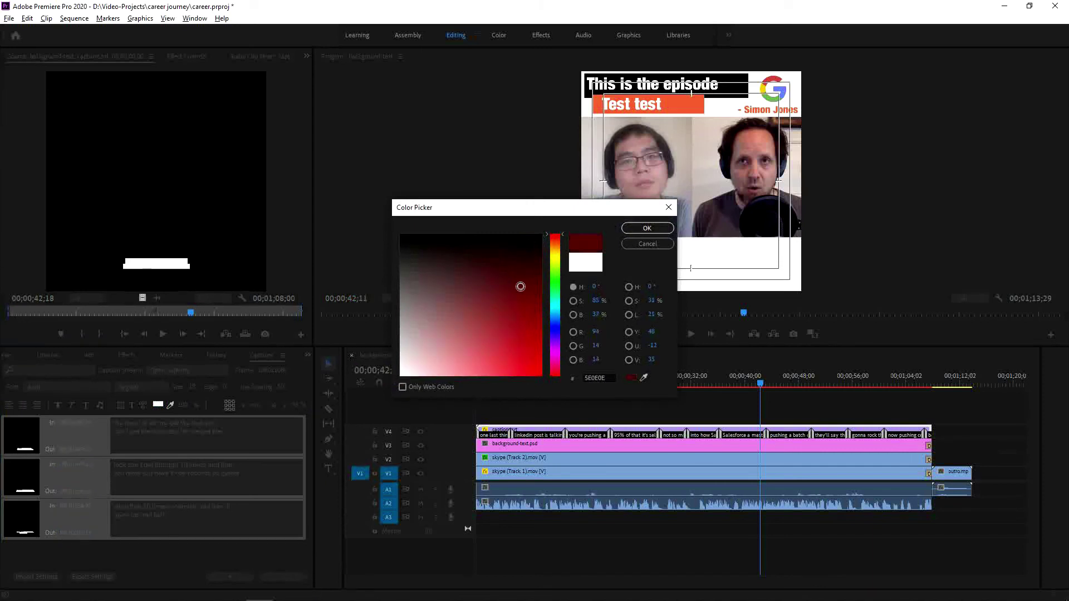
{"action": "left_click", "coordinate": [647, 229]}
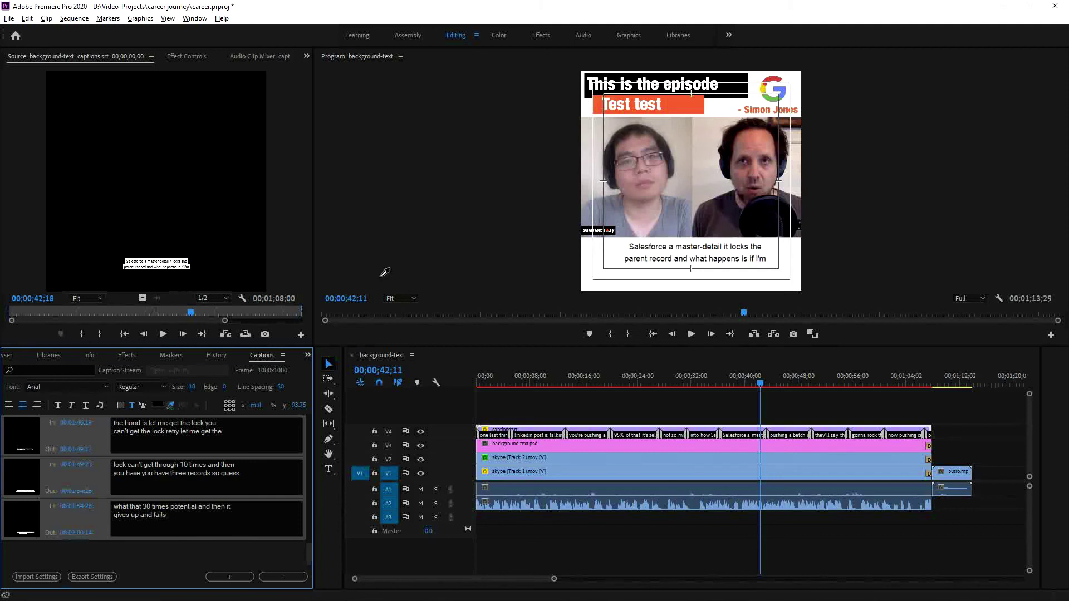
{"action": "left_click", "coordinate": [679, 107]}
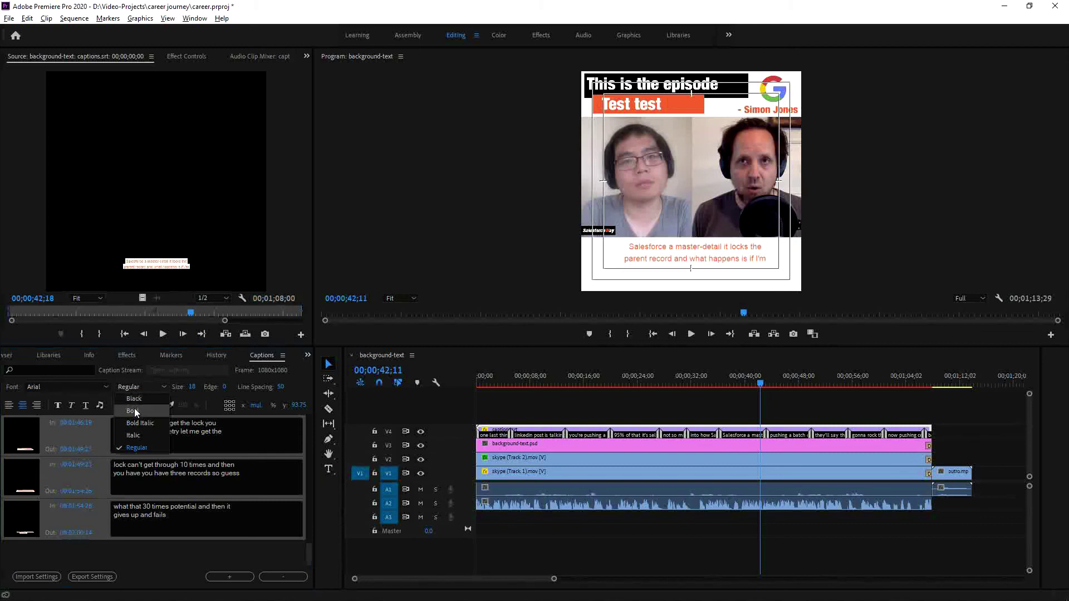
{"action": "left_click", "coordinate": [135, 410]}
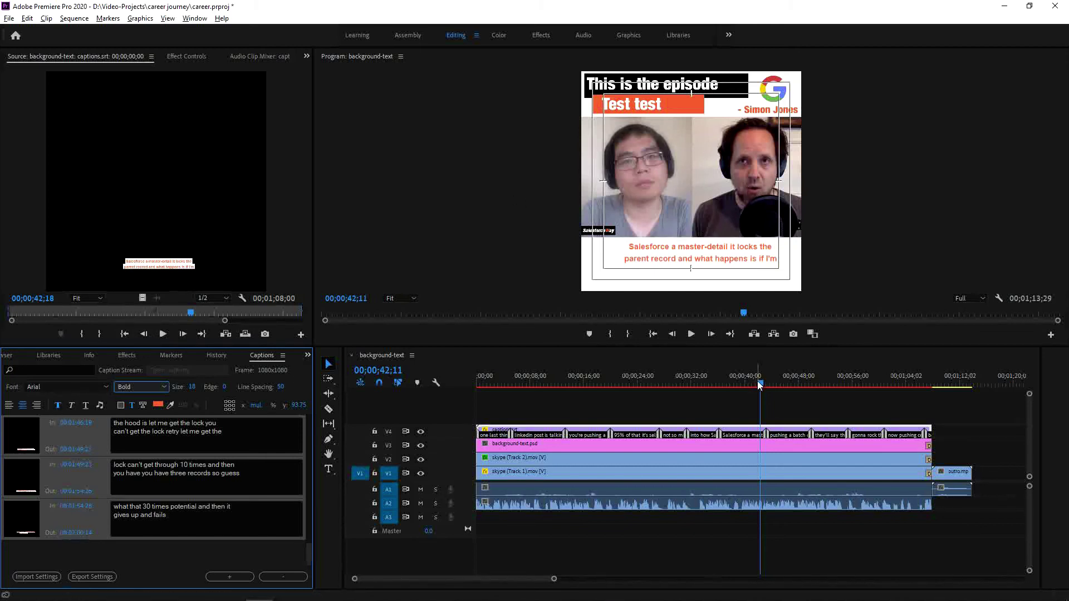
Step: Review captions at earlier and later points in the sequence, then open Export Settings
{"action": "left_click_drag", "start_coordinate": [758, 383], "coordinate": [672, 402]}
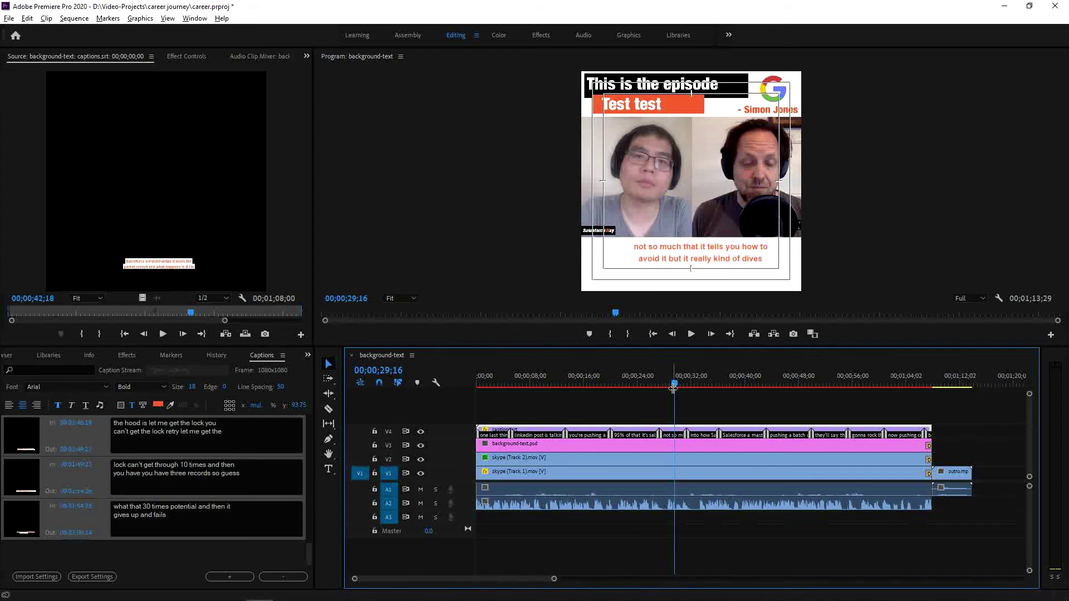
{"action": "left_click_drag", "start_coordinate": [674, 382], "coordinate": [801, 385]}
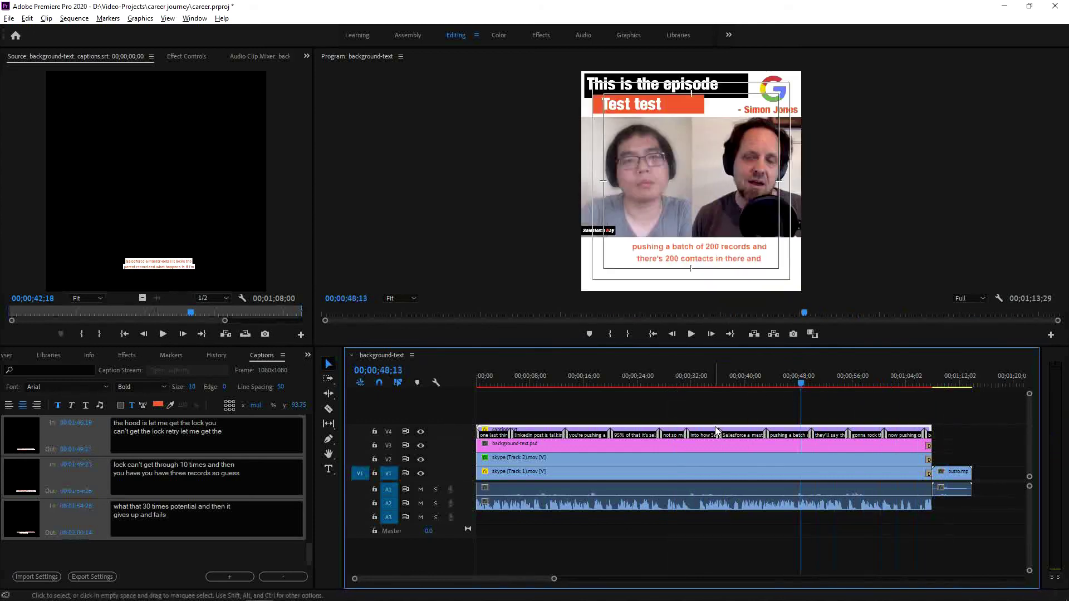
{"action": "key", "text": "ctrl+m"}
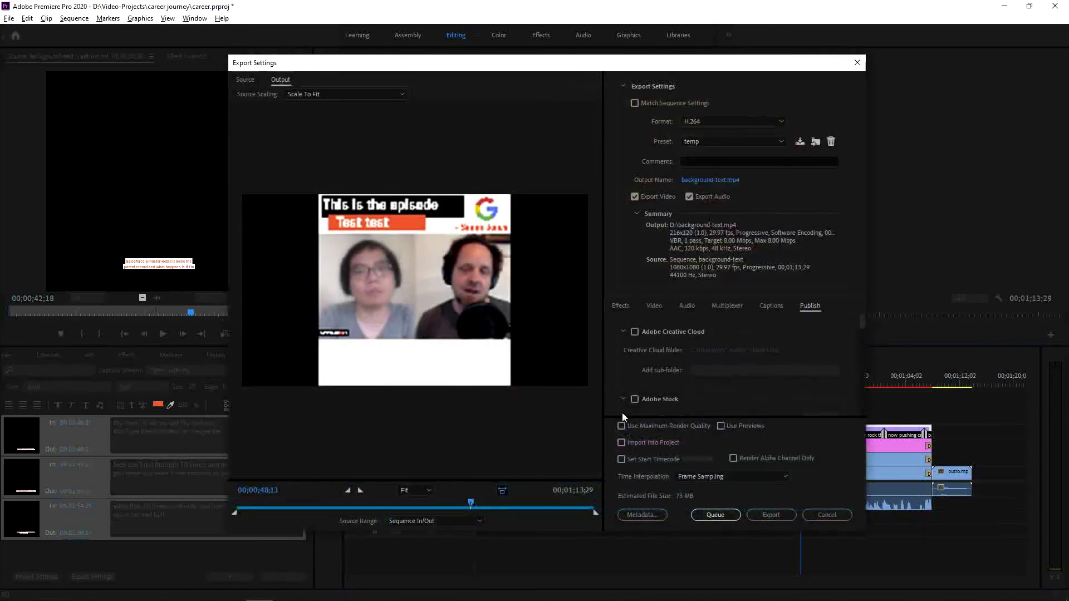
Step: Export the entire sequence under the file name final.mp4
{"action": "left_click", "coordinate": [456, 523]}
{"action": "left_click", "coordinate": [447, 532]}
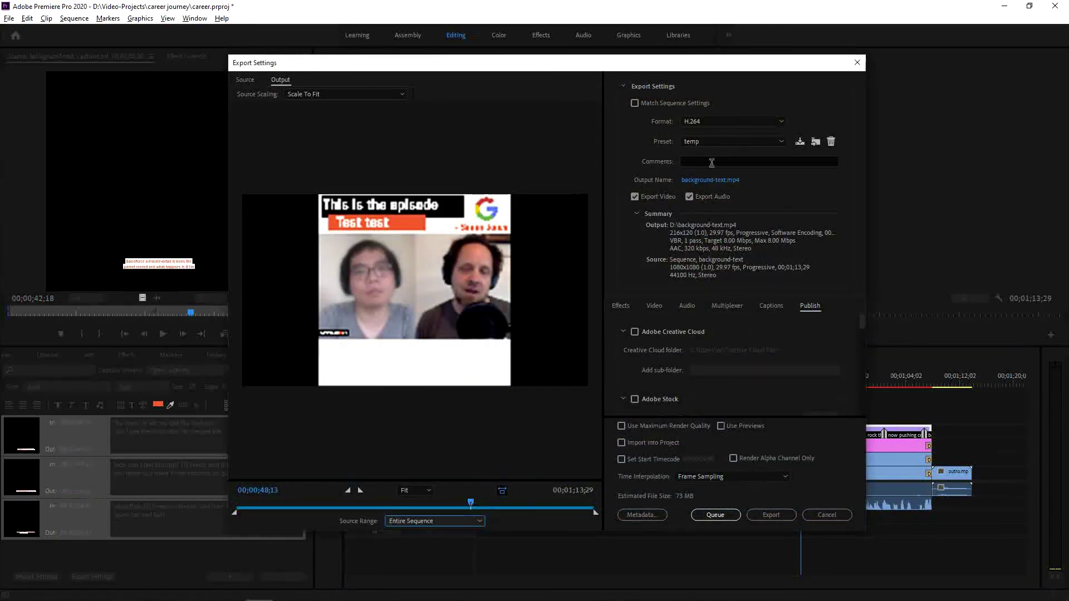
{"action": "left_click", "coordinate": [731, 183]}
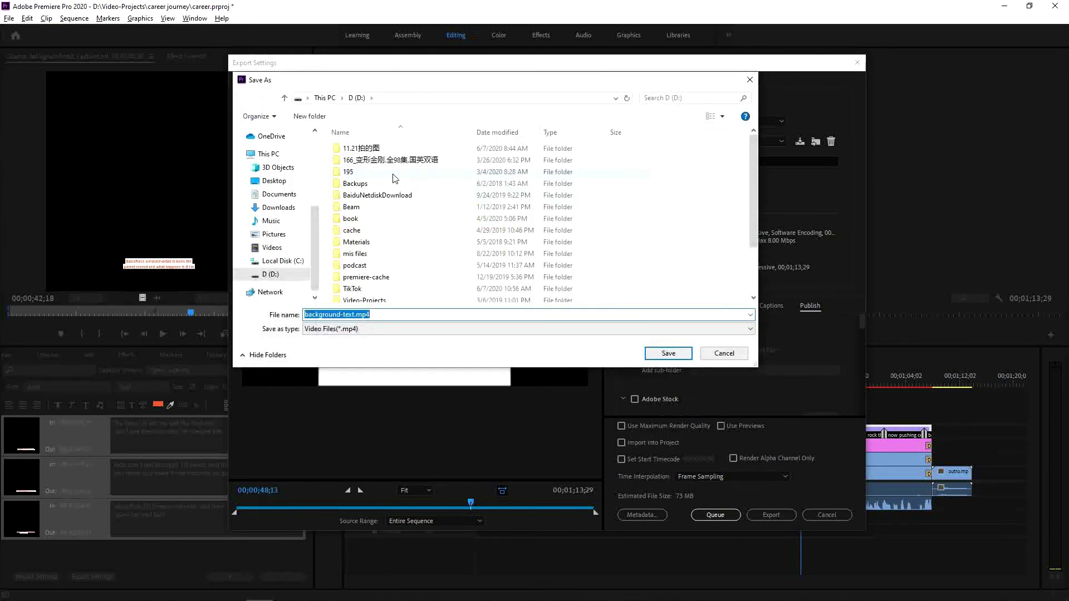
{"action": "type", "text": "final"}
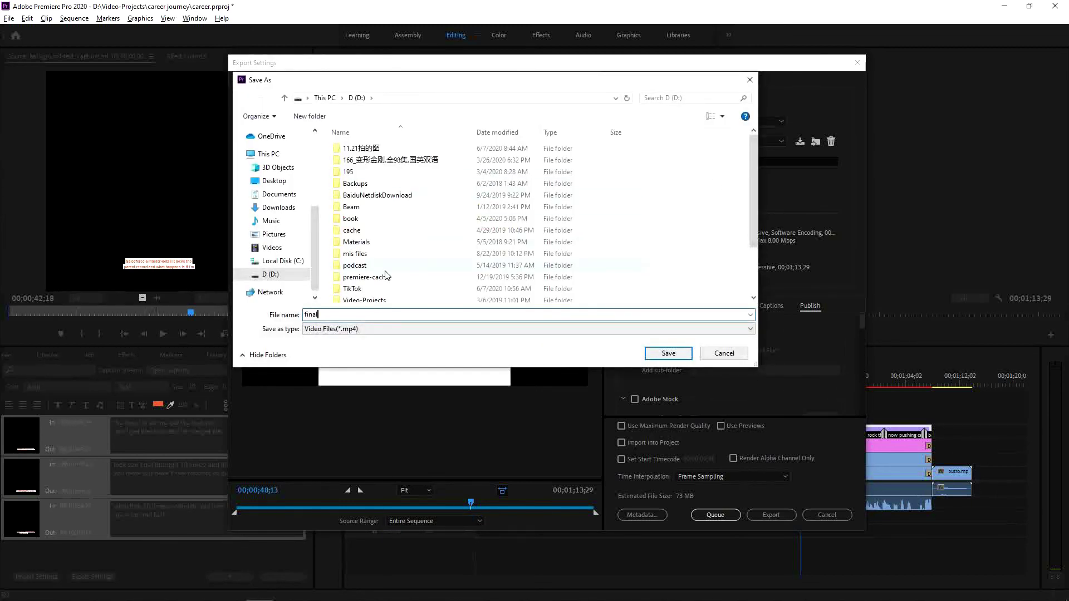
{"action": "key", "text": "Return"}
Step: Apply the YouTube/LinkedIn export preset (1080×1080, 10 Mbps)
{"action": "left_click", "coordinate": [706, 142]}
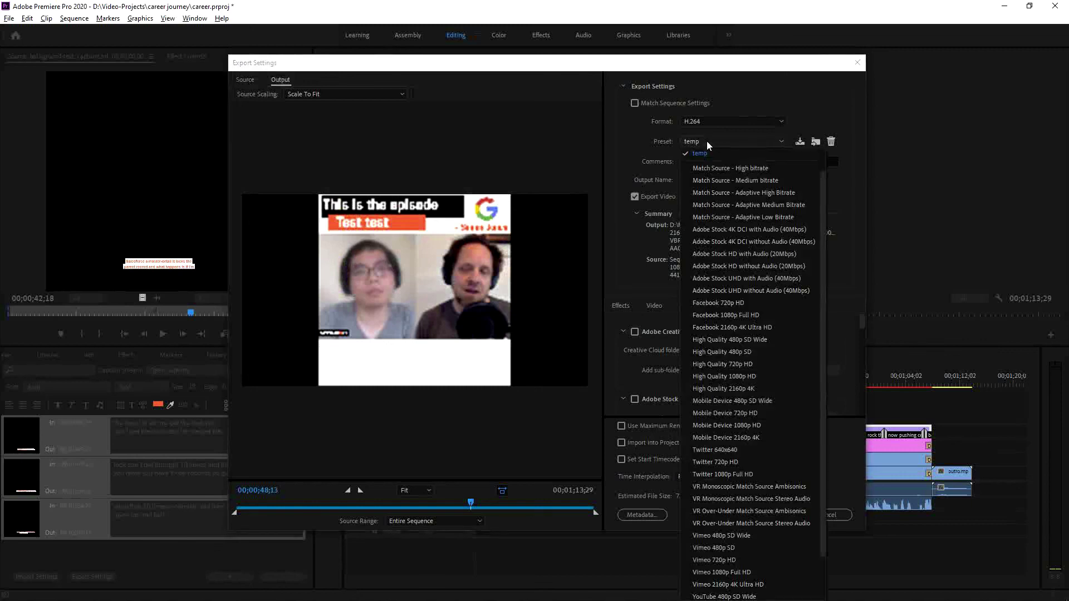
{"action": "scroll", "coordinate": [724, 209], "scroll_direction": "up", "scroll_amount": 1}
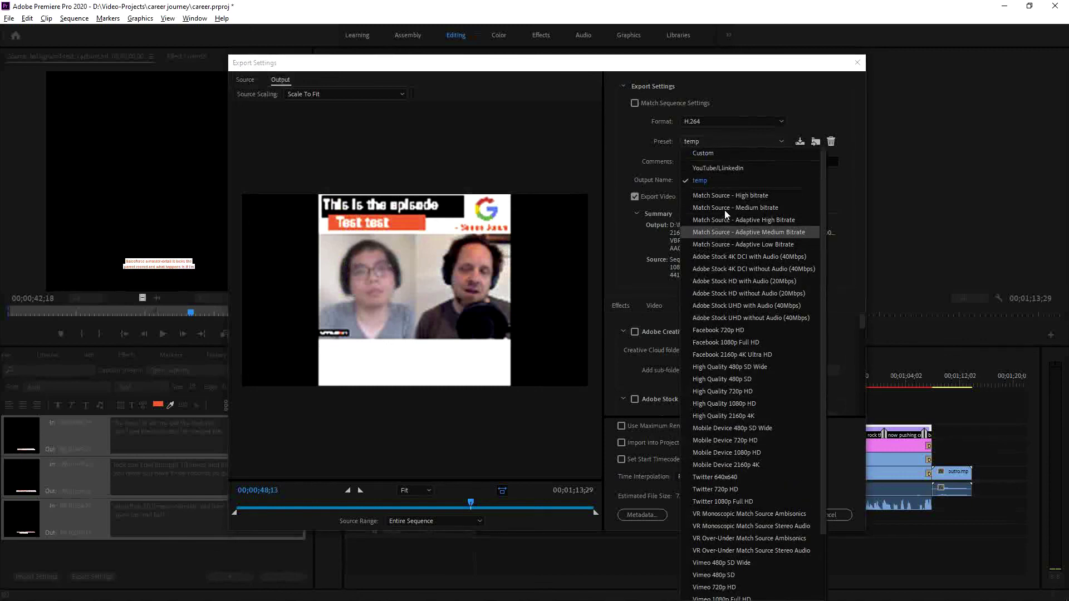
{"action": "left_click", "coordinate": [714, 170]}
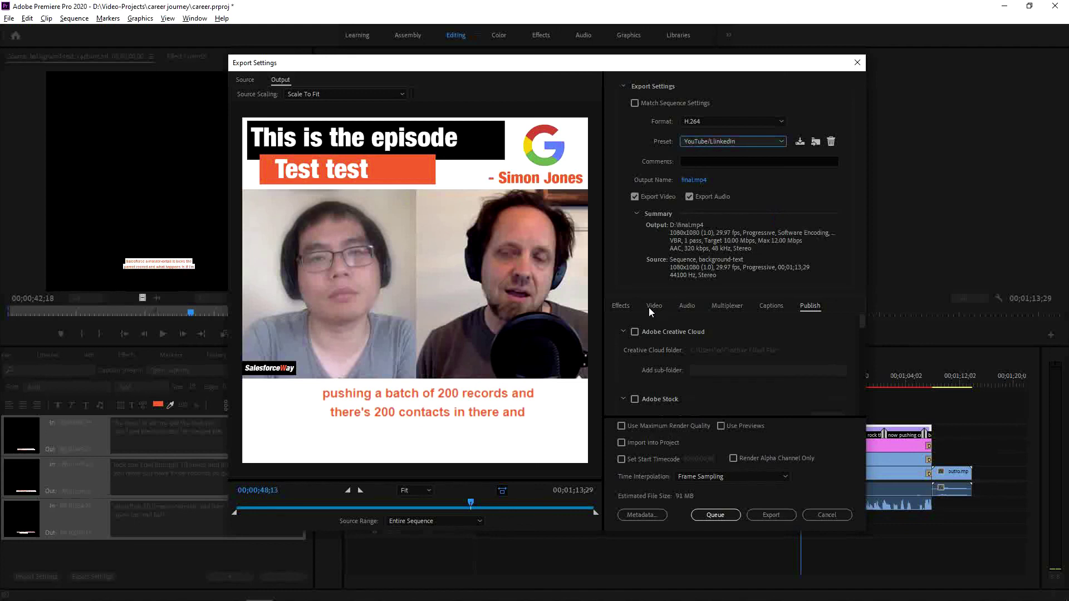
Step: Review the Video settings and the Publish tab's YouTube playlist, title, description, Unlisted privacy and tags
{"action": "left_click", "coordinate": [653, 308]}
{"action": "scroll", "coordinate": [680, 381], "scroll_direction": "down", "scroll_amount": 1}
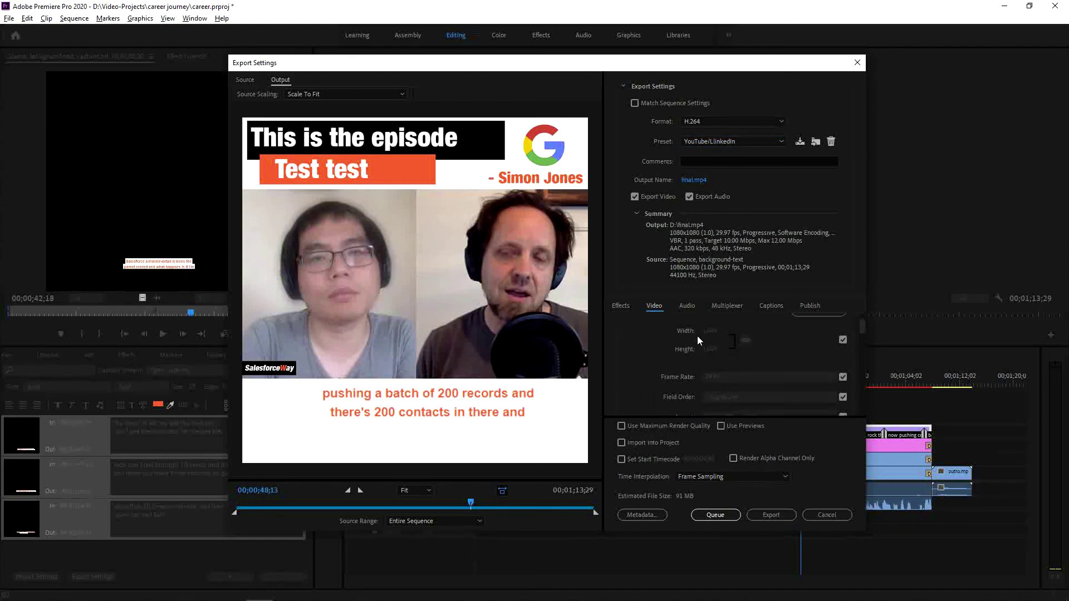
{"action": "left_click", "coordinate": [810, 307]}
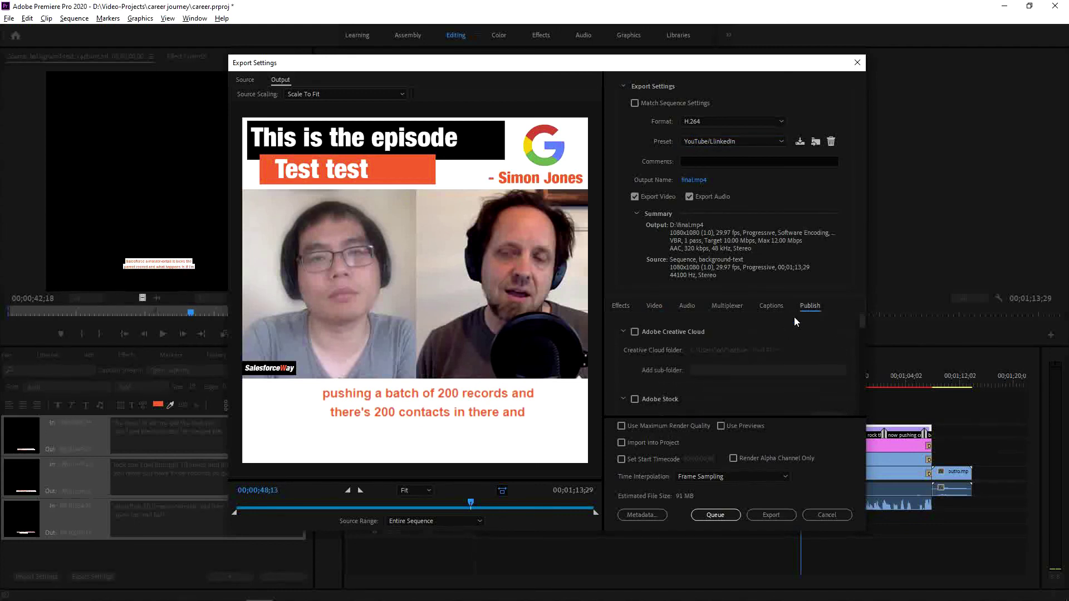
{"action": "scroll", "coordinate": [613, 380], "scroll_direction": "down", "scroll_amount": 5}
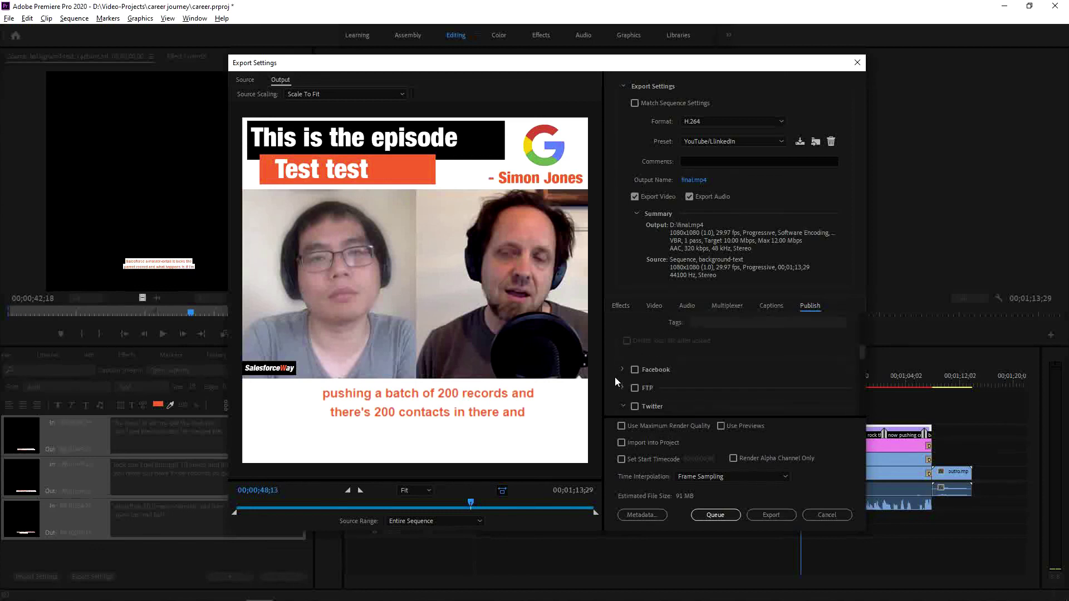
{"action": "scroll", "coordinate": [616, 377], "scroll_direction": "down", "scroll_amount": 4}
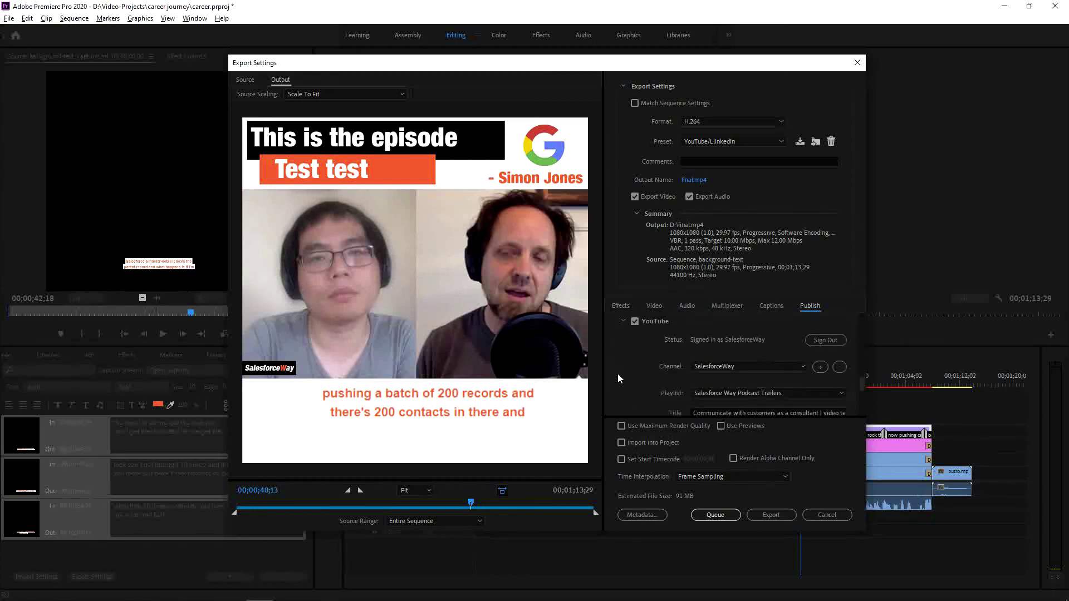
{"action": "scroll", "coordinate": [633, 367], "scroll_direction": "down", "scroll_amount": 2}
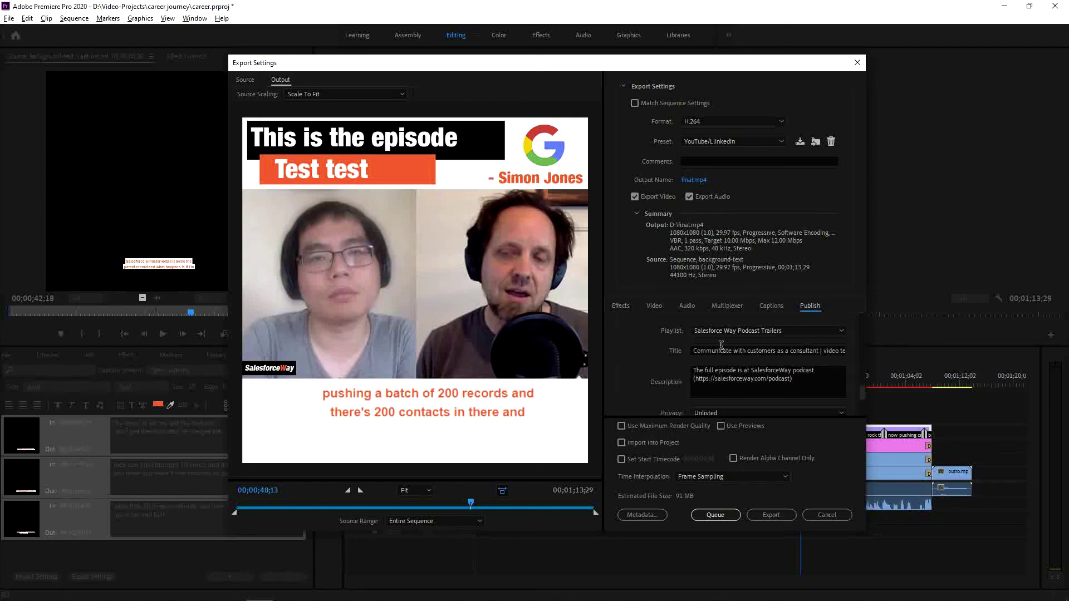
{"action": "scroll", "coordinate": [640, 368], "scroll_direction": "down", "scroll_amount": 2}
{"action": "scroll", "coordinate": [674, 356], "scroll_direction": "up", "scroll_amount": 2}
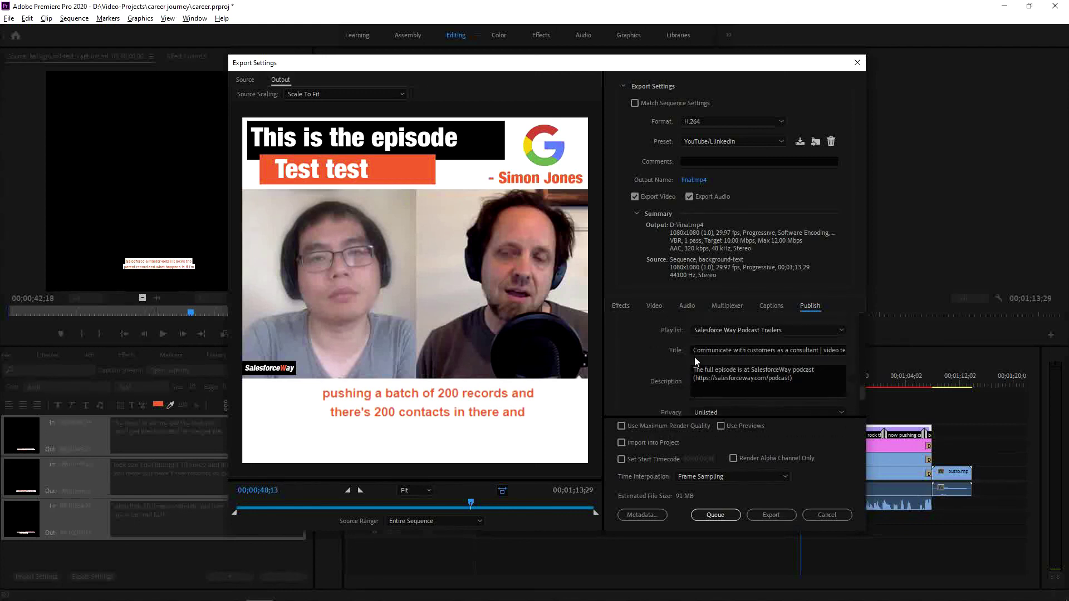
{"action": "left_click_drag", "start_coordinate": [817, 350], "coordinate": [663, 354]}
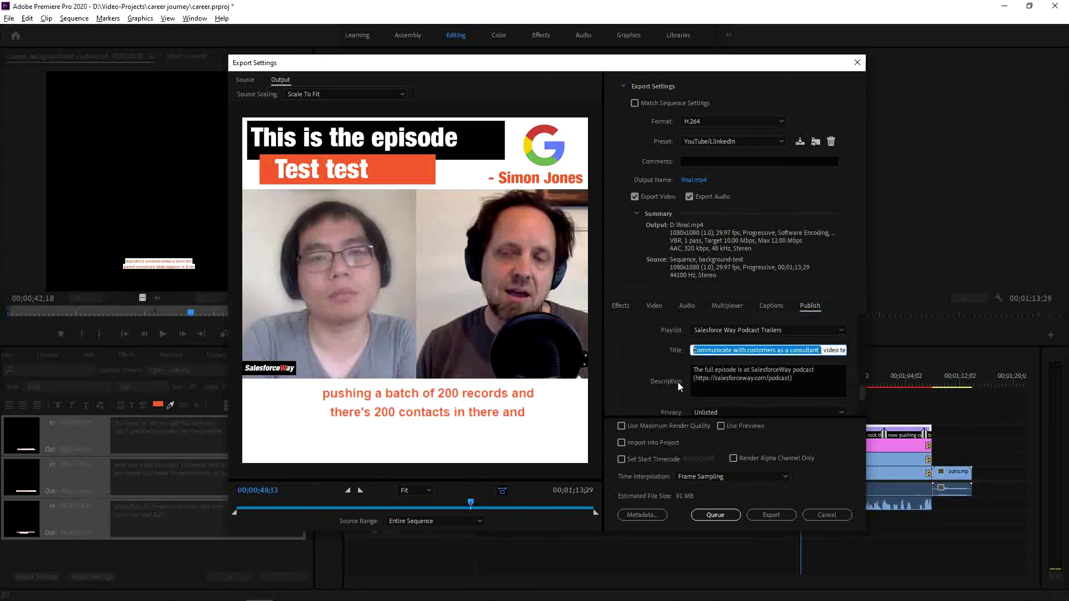
{"action": "scroll", "coordinate": [675, 366], "scroll_direction": "down", "scroll_amount": 1}
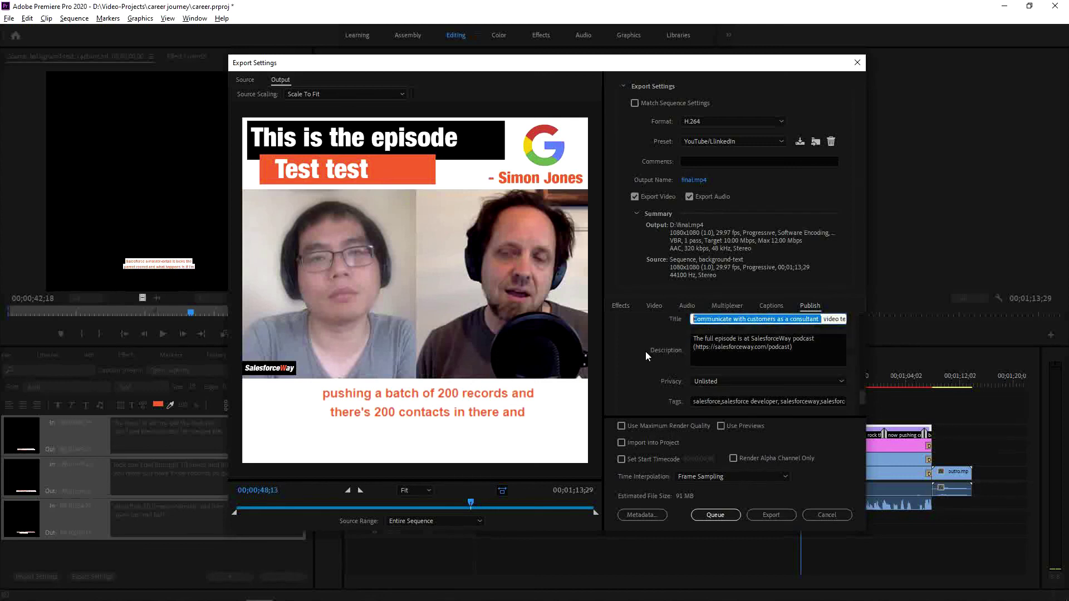
{"action": "scroll", "coordinate": [649, 379], "scroll_direction": "down", "scroll_amount": 2}
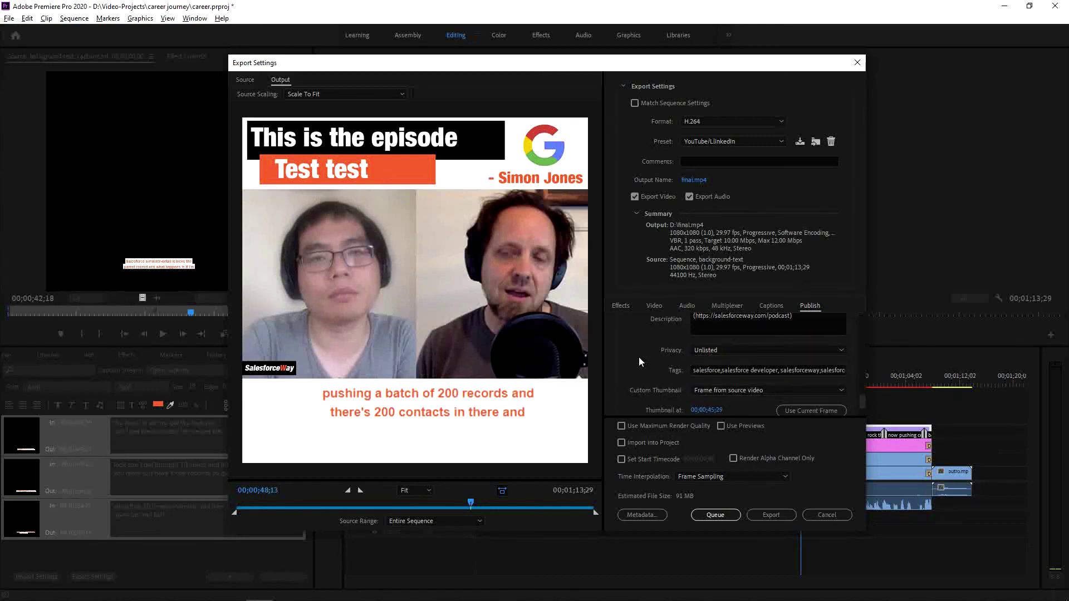
{"action": "scroll", "coordinate": [640, 359], "scroll_direction": "down", "scroll_amount": 1}
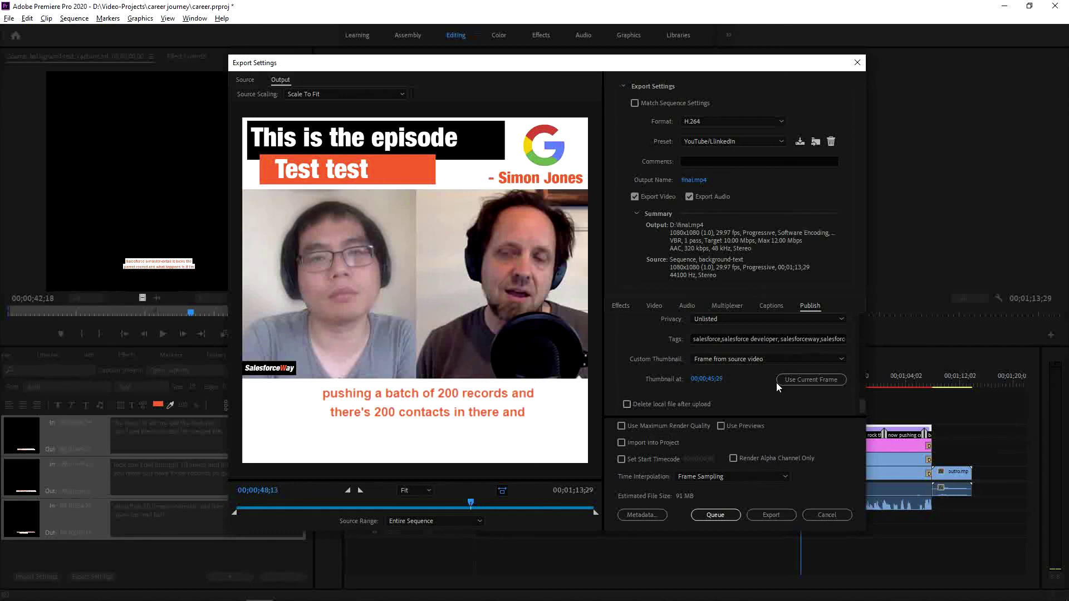
Step: Use the 00;00;36;00 frame as the YouTube thumbnail and start encoding final.mp4
{"action": "left_click_drag", "start_coordinate": [470, 502], "coordinate": [410, 499]}
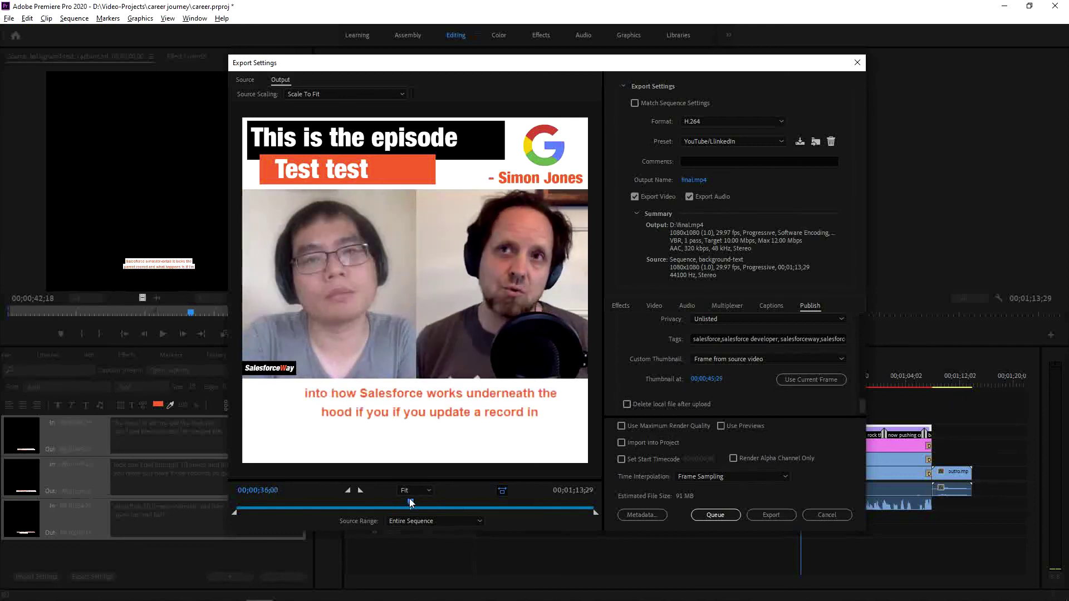
{"action": "left_click", "coordinate": [808, 381]}
{"action": "left_click", "coordinate": [767, 516]}
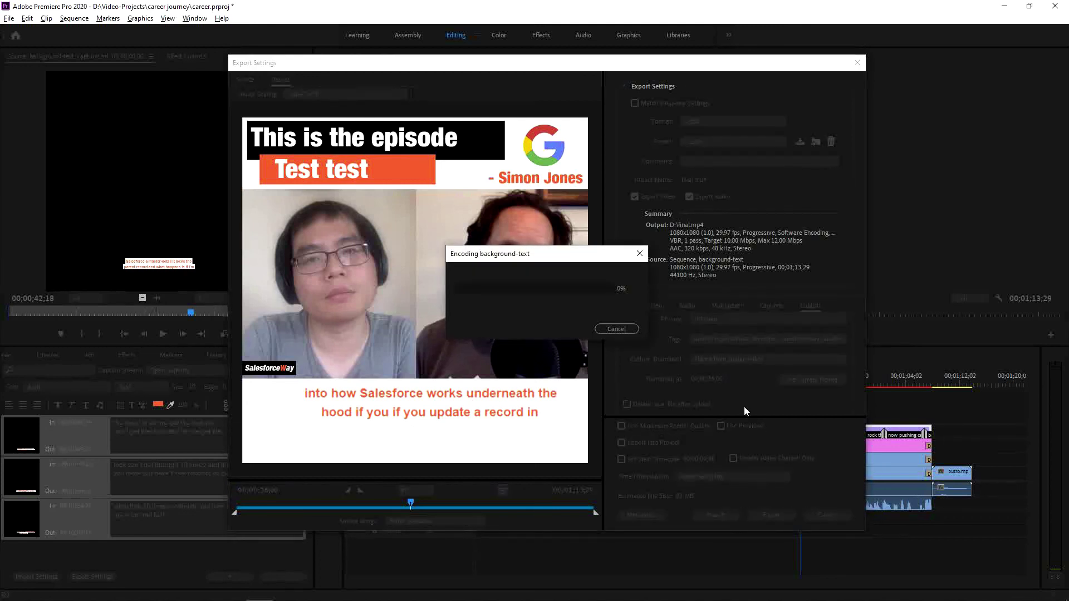